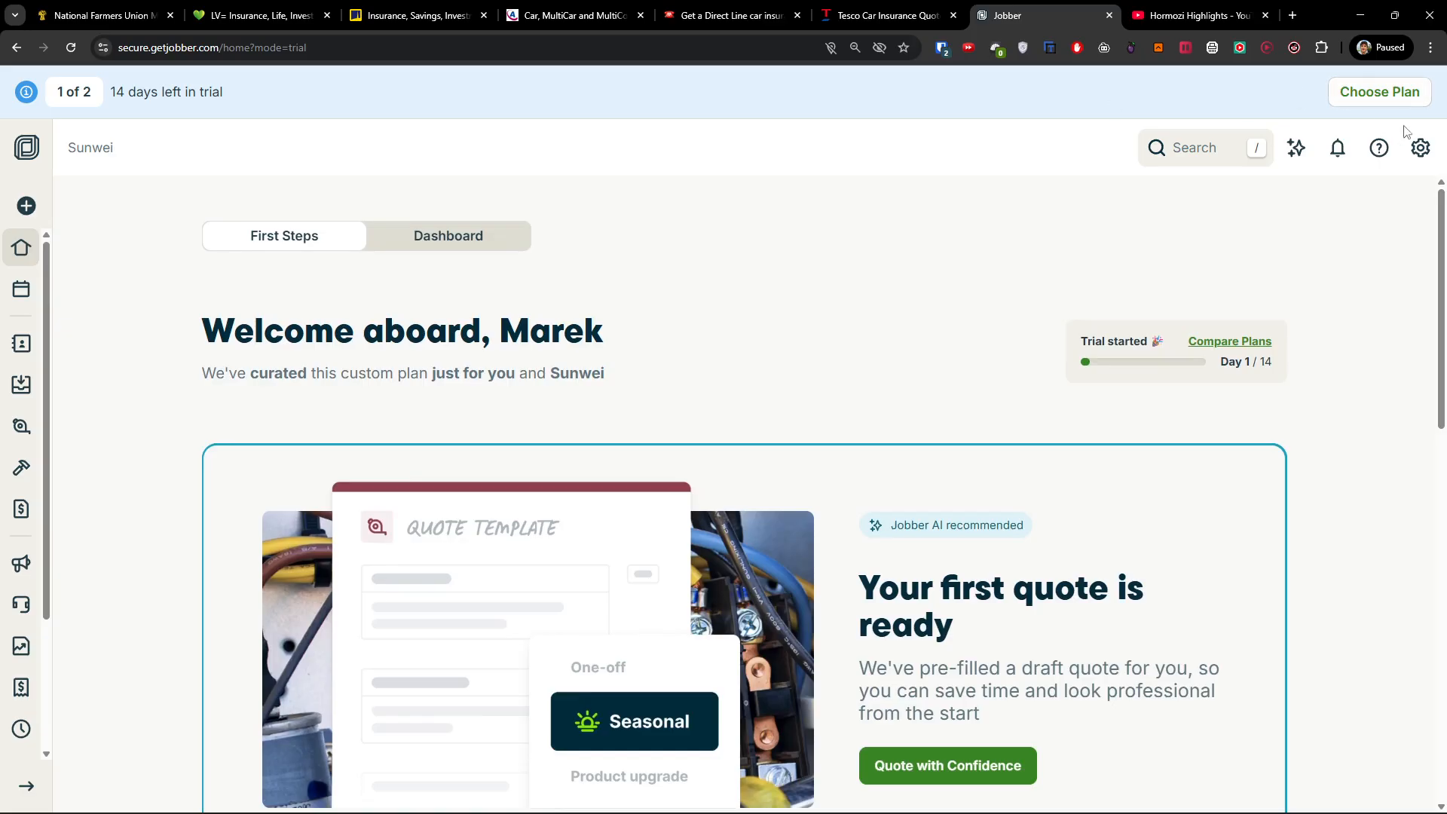
# Open Company settings from the gear menu, review its details, then switch to Business Profile.
pyautogui.click(1422, 149)
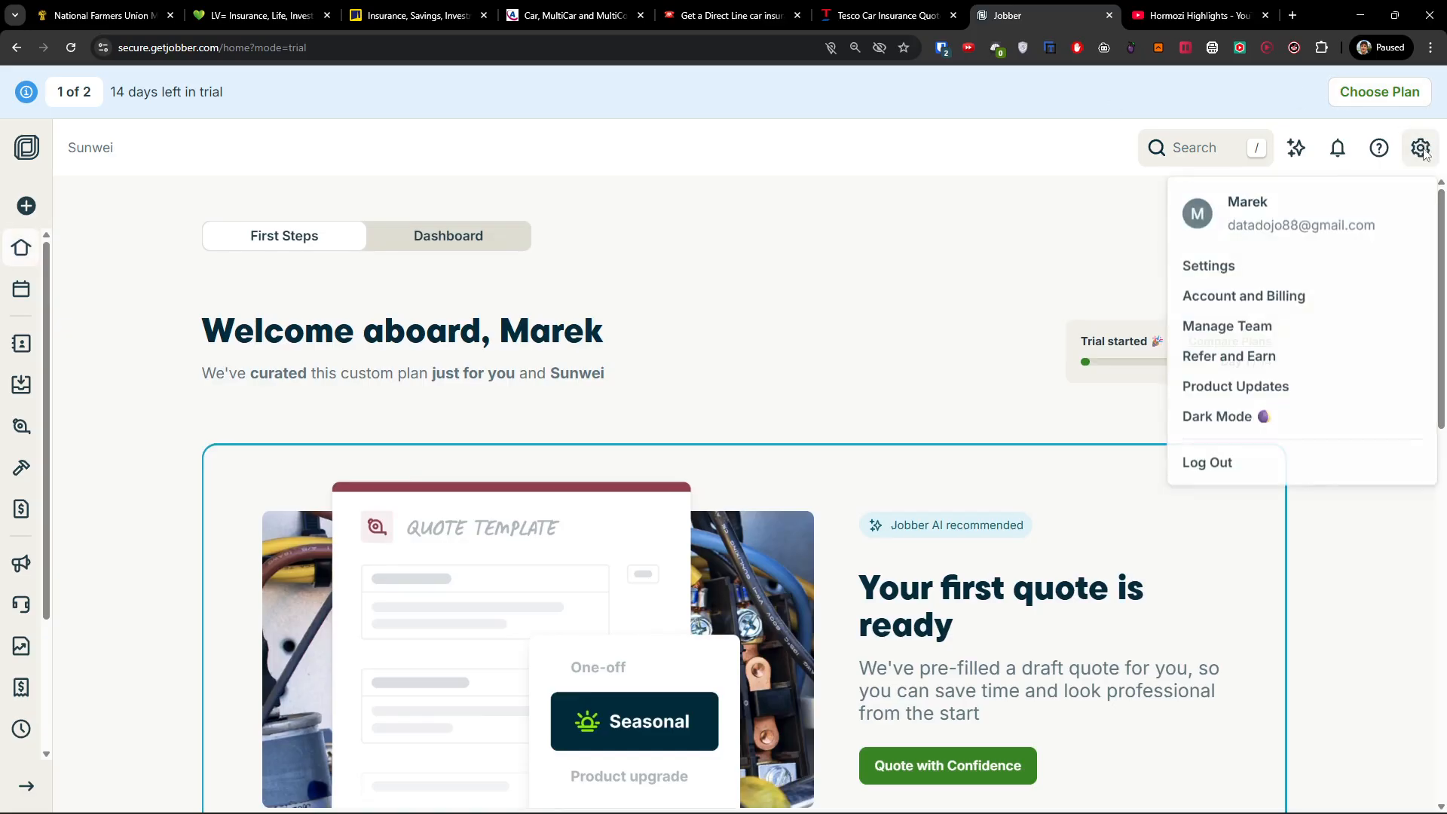
pyautogui.click(1264, 264)
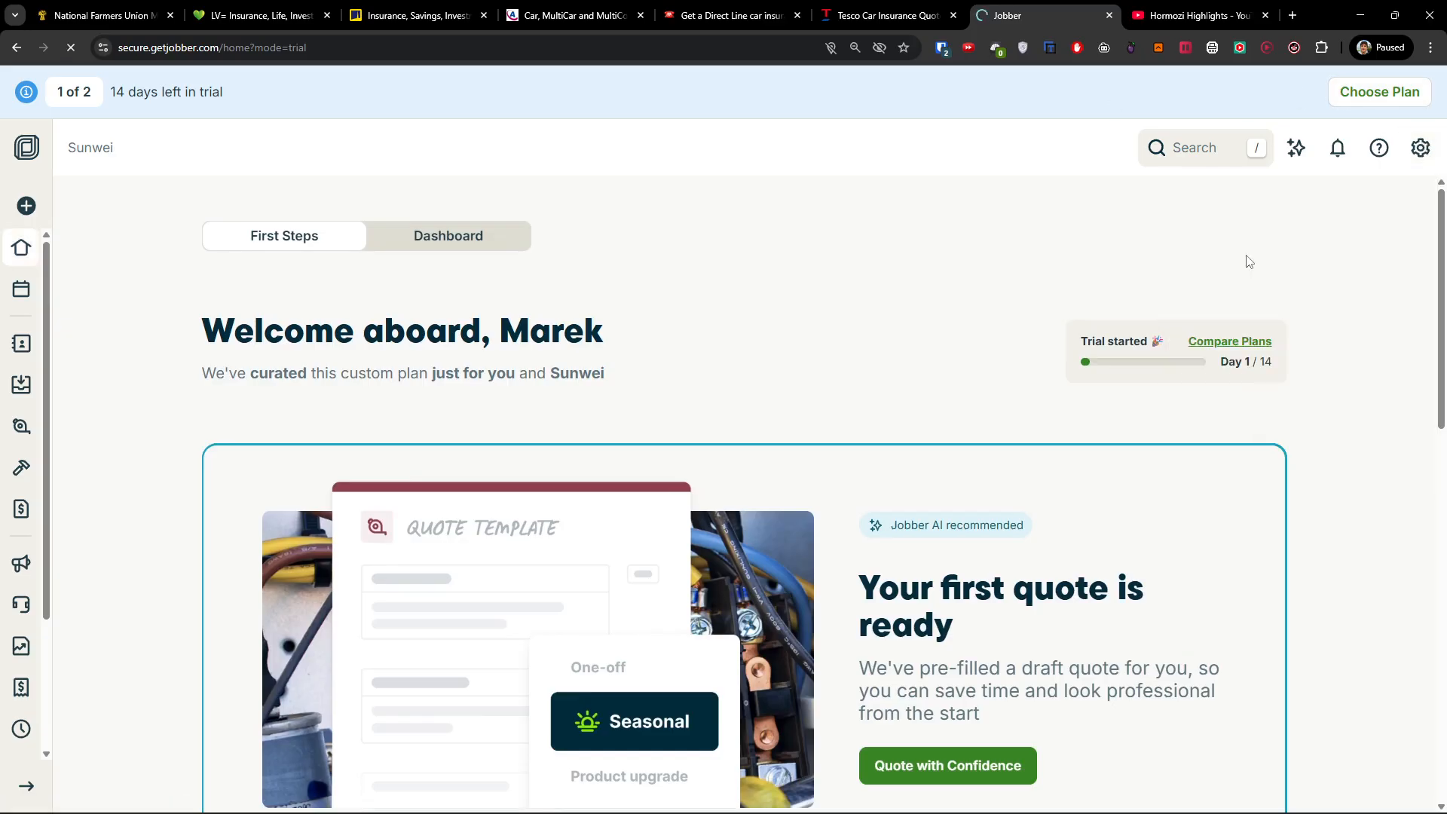
pyautogui.scroll(-4, 324, 302)
pyautogui.scroll(-2, 359, 511)
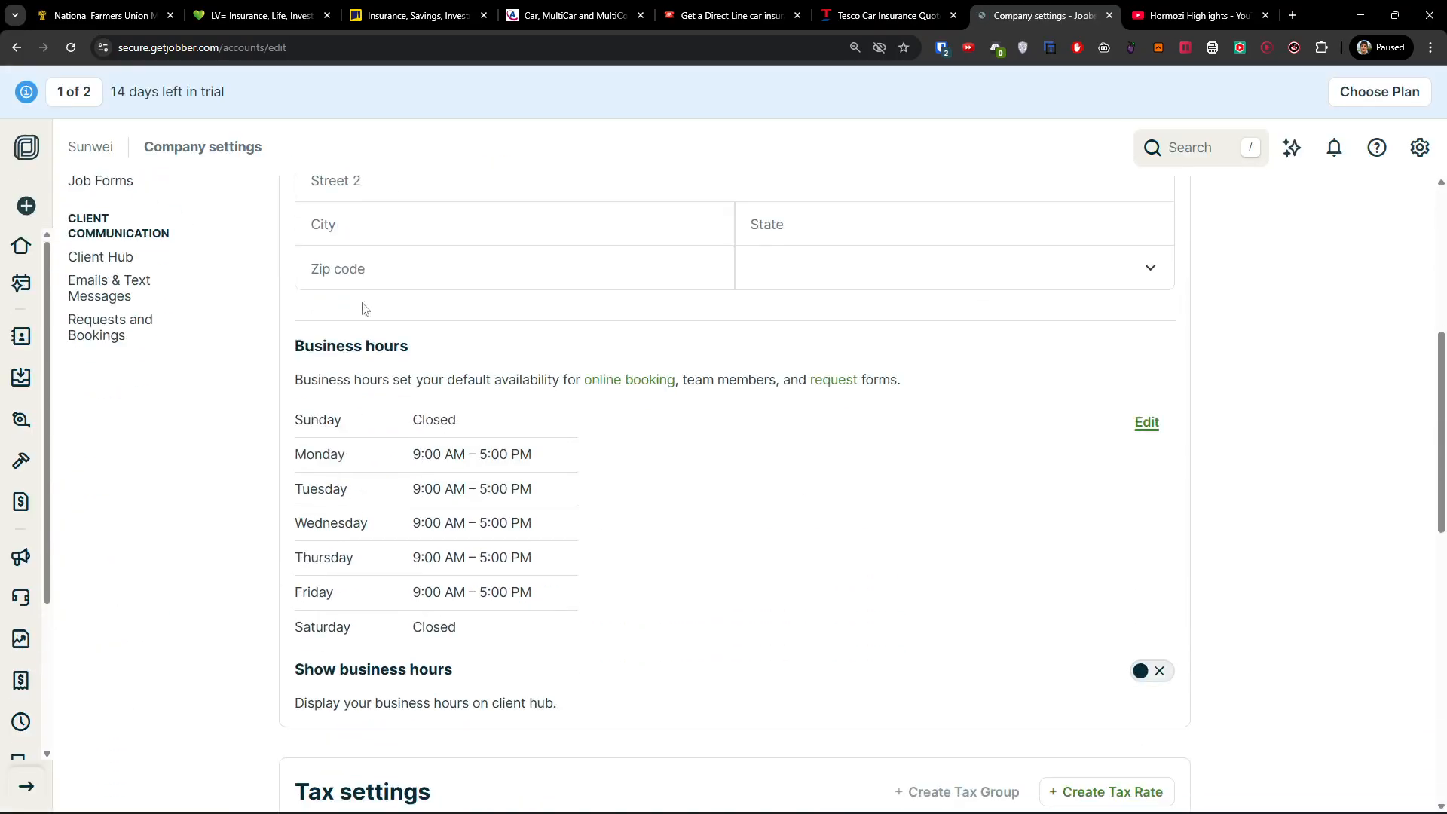
pyautogui.scroll(-8, 568, 547)
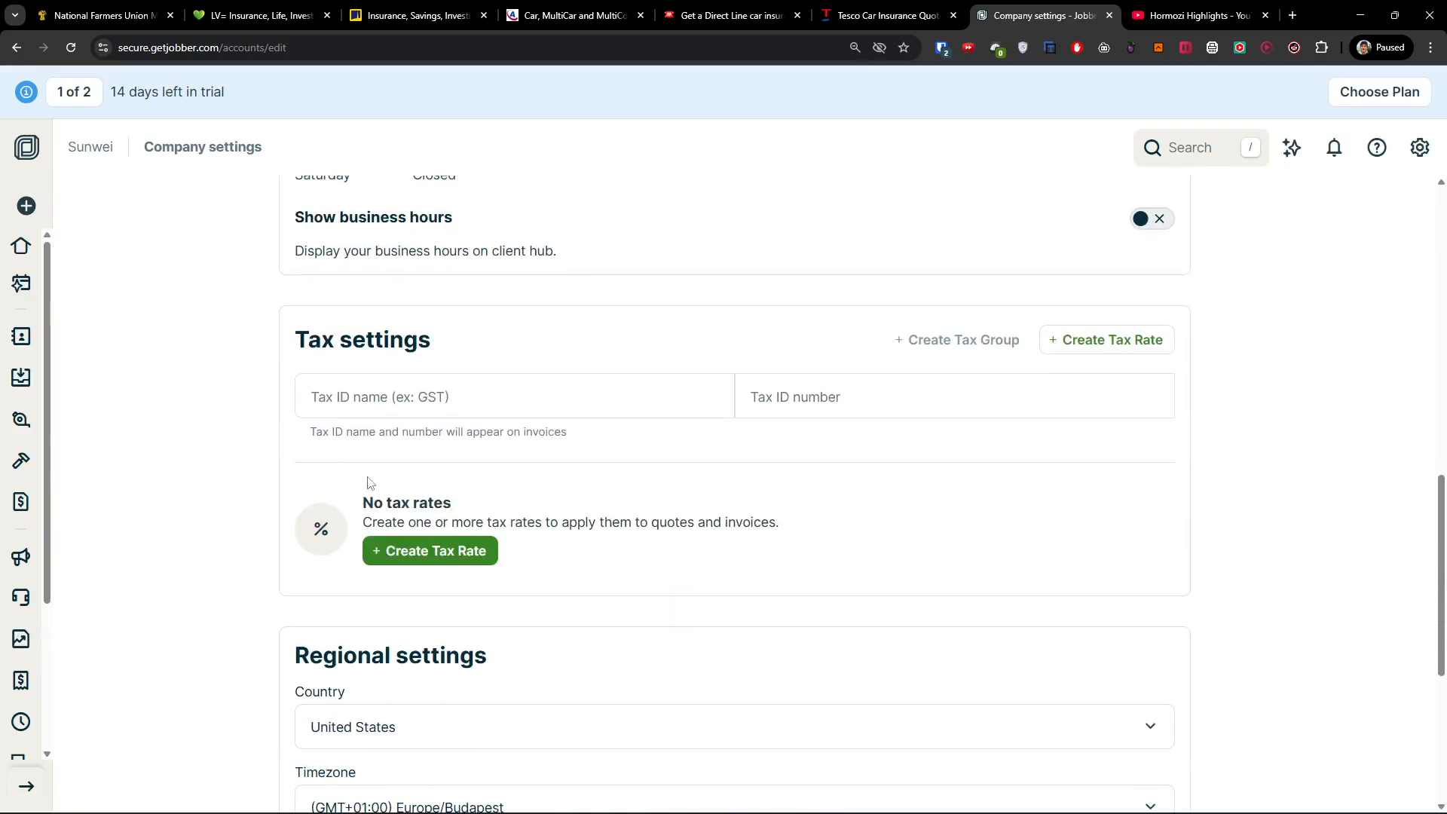
pyautogui.scroll(-3, 378, 468)
pyautogui.scroll(10, 407, 484)
pyautogui.scroll(7, 407, 483)
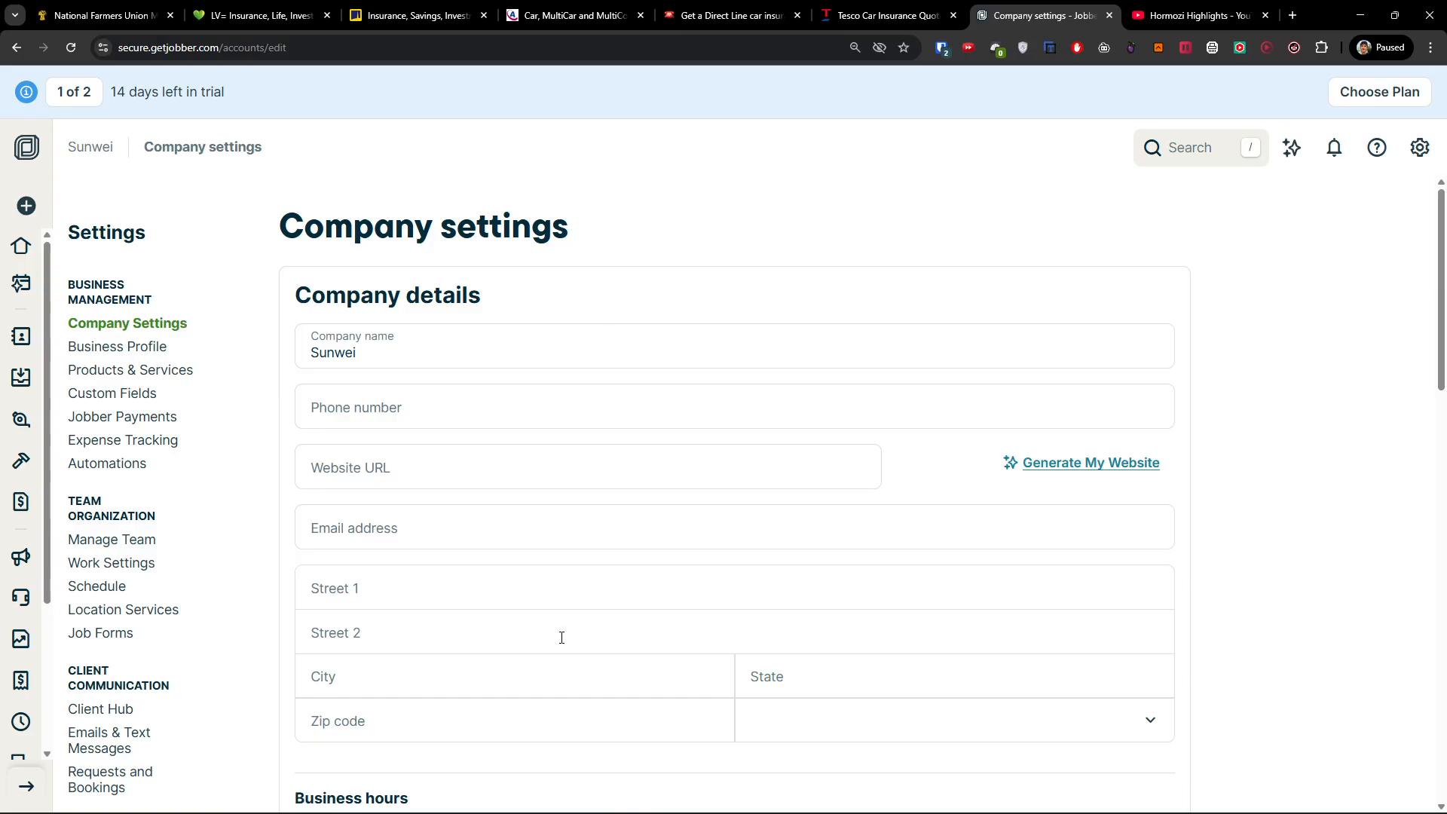
pyautogui.click(155, 352)
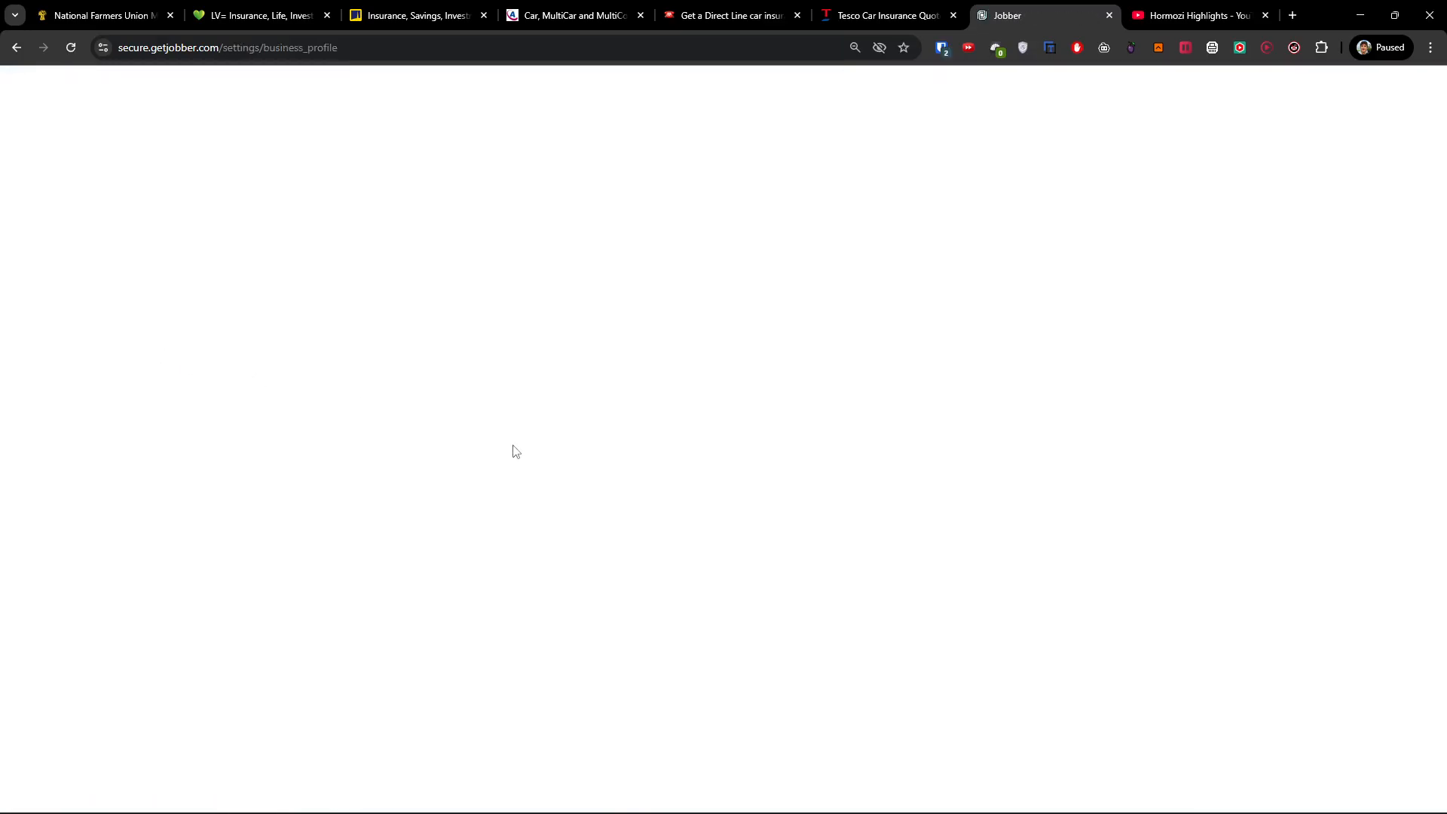
# Review the Business Profile settings, then open Products & Services and click its search field.
pyautogui.scroll(-4, 515, 454)
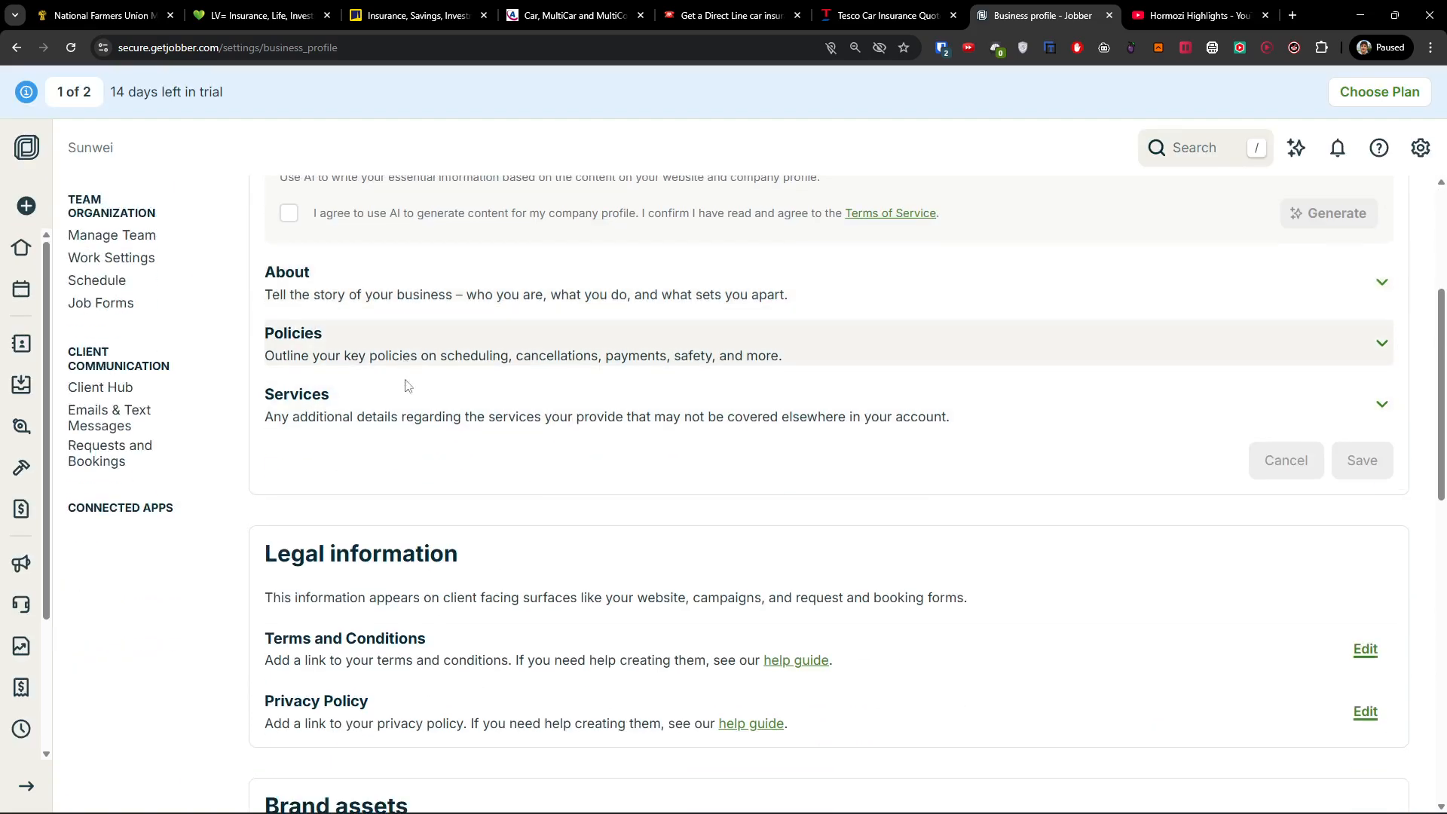
pyautogui.scroll(-2, 407, 392)
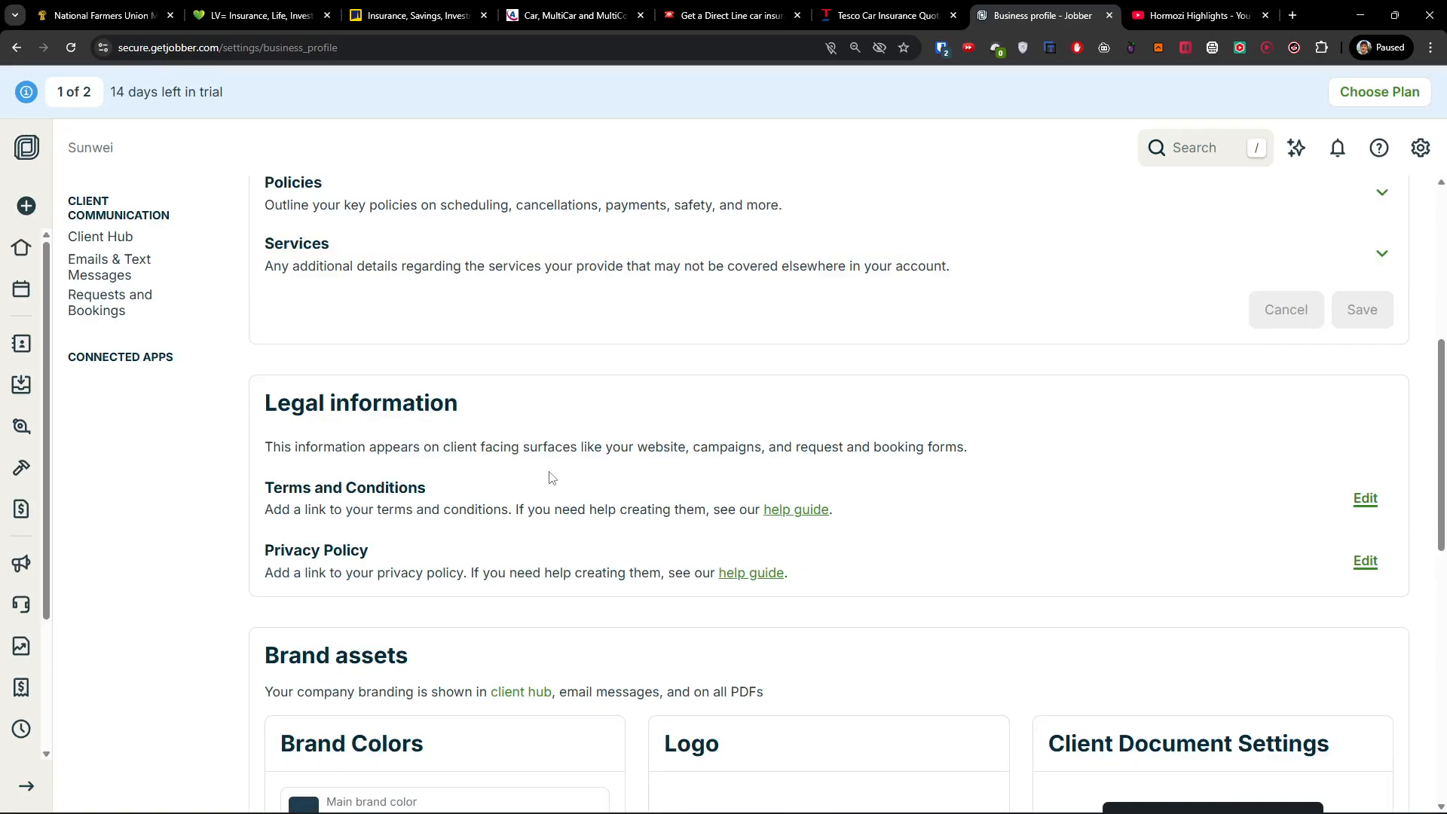
pyautogui.scroll(-6, 552, 477)
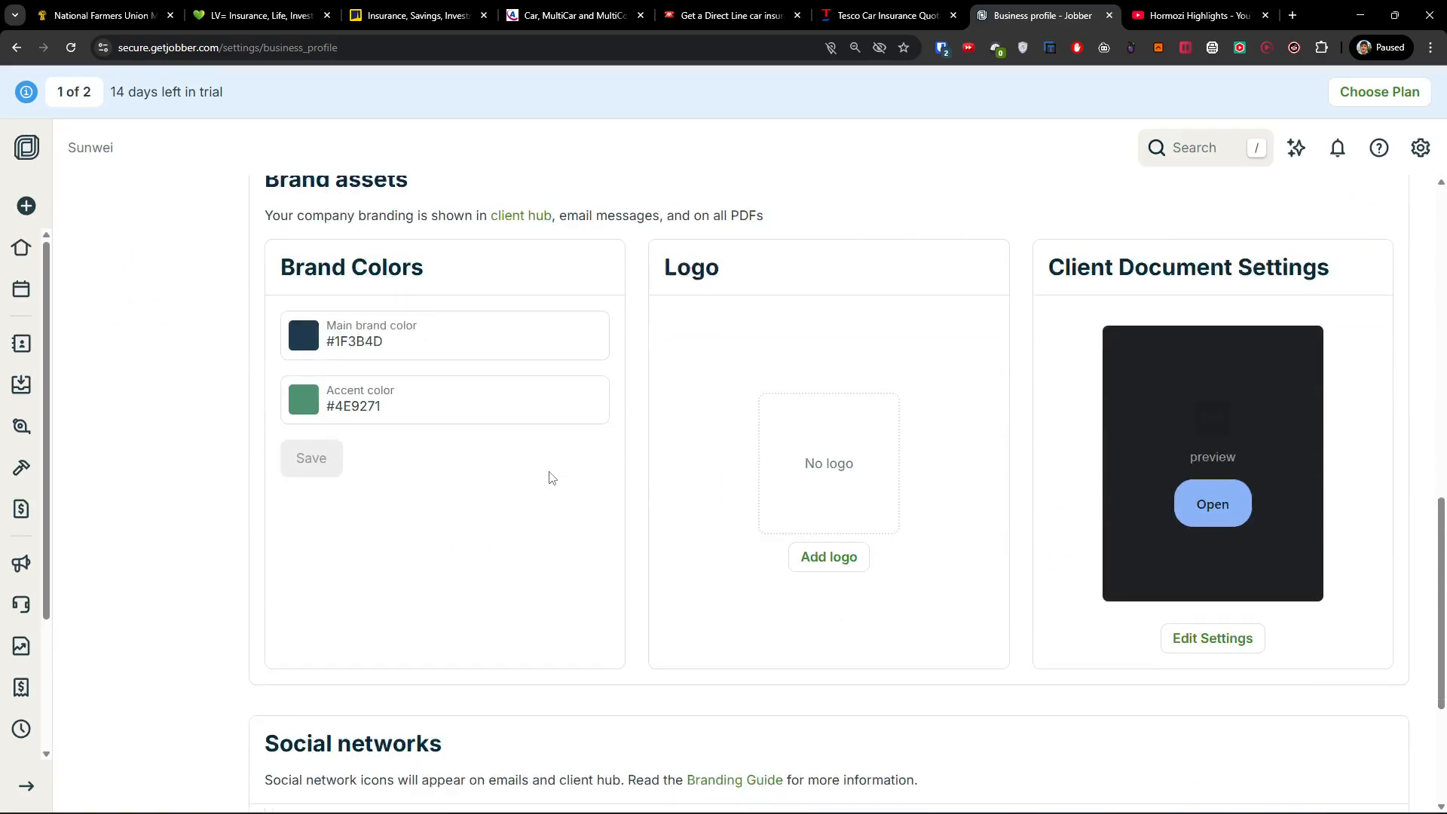
pyautogui.scroll(-3, 552, 478)
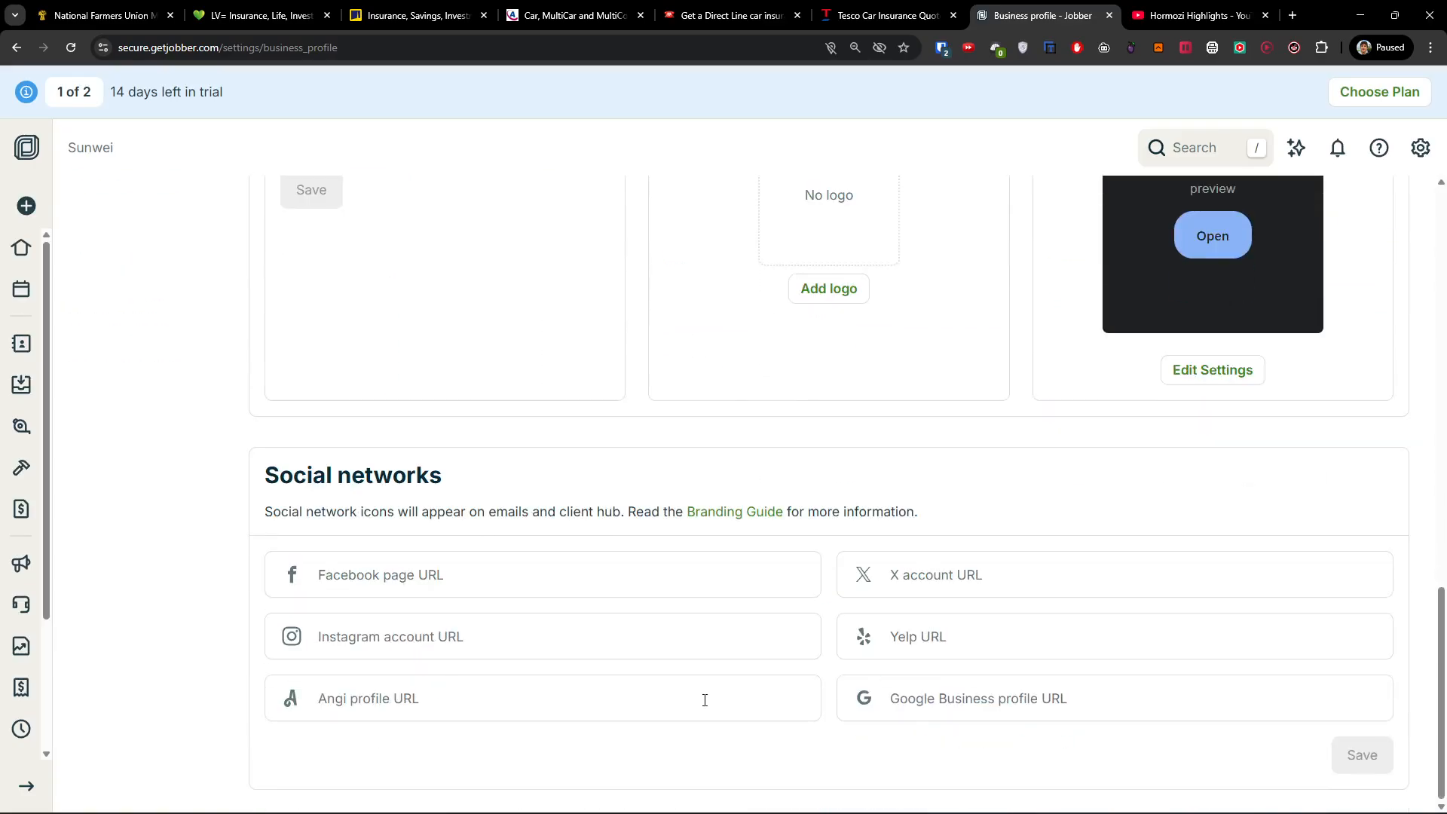
pyautogui.scroll(15, 704, 700)
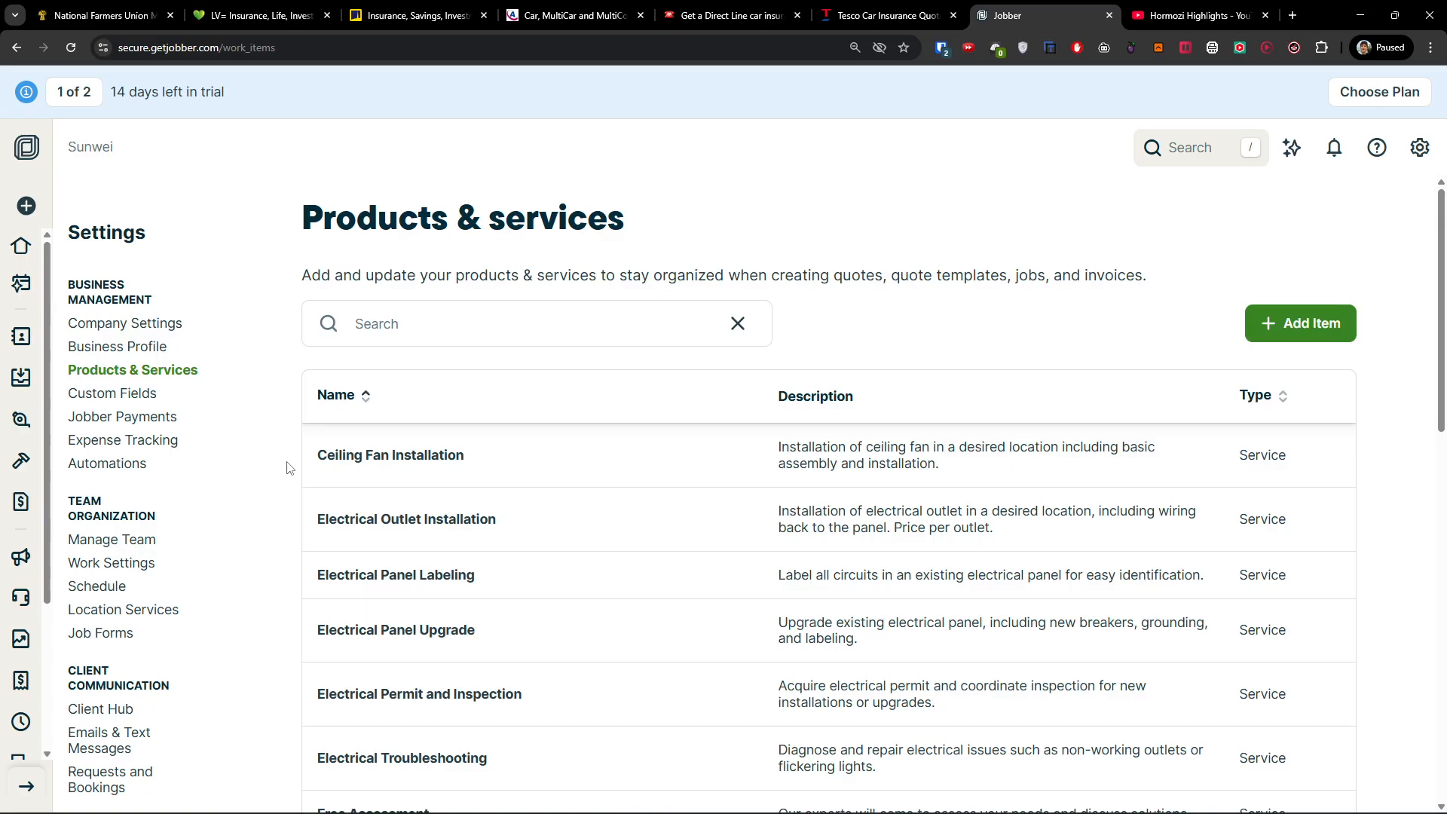
pyautogui.scroll(-2, 385, 488)
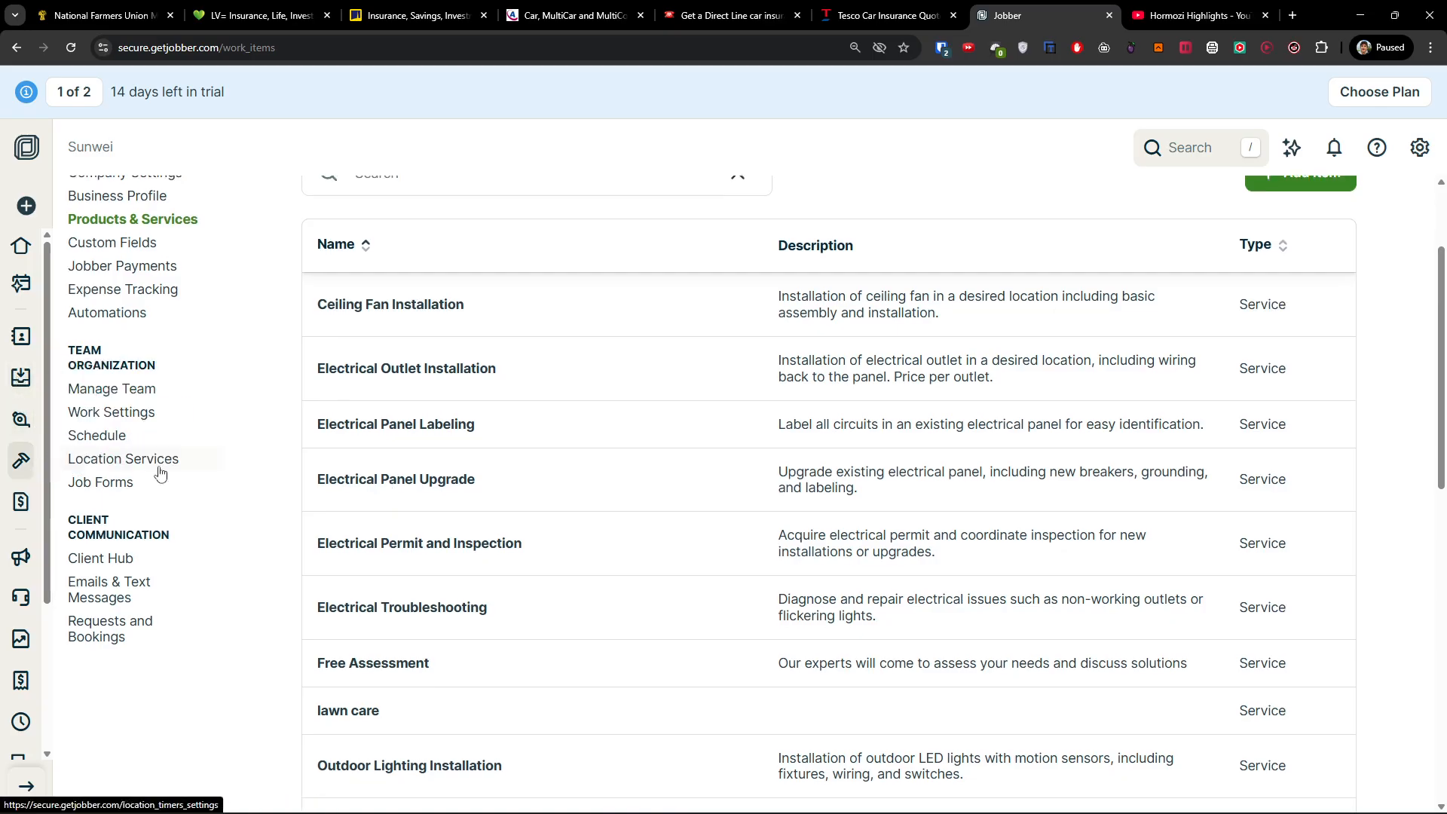
pyautogui.scroll(-2, 649, 518)
pyautogui.scroll(4, 651, 518)
pyautogui.click(519, 309)
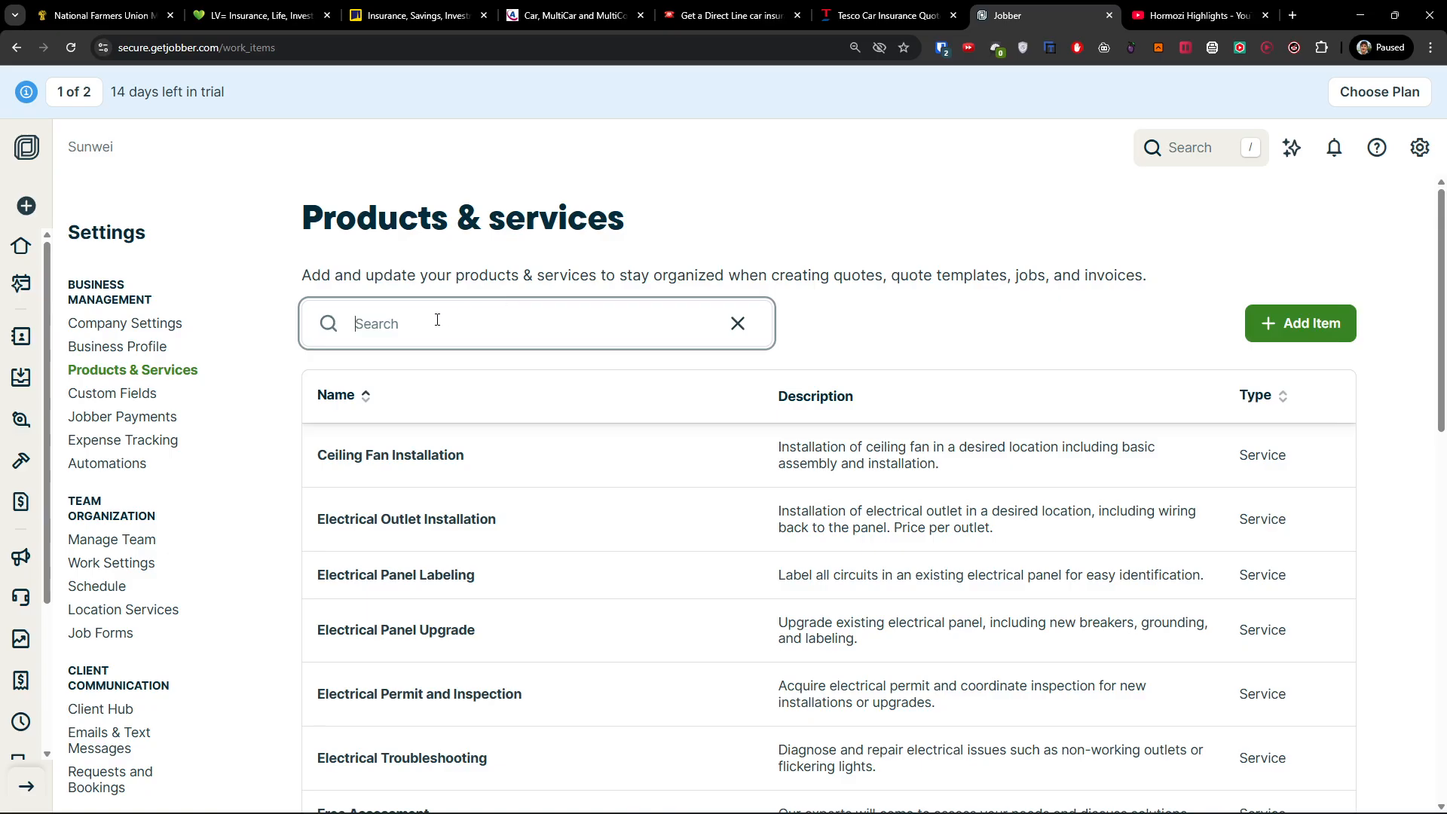
# Open the Schedule, dismiss its setup panel and look over the week view.
pyautogui.click(21, 283)
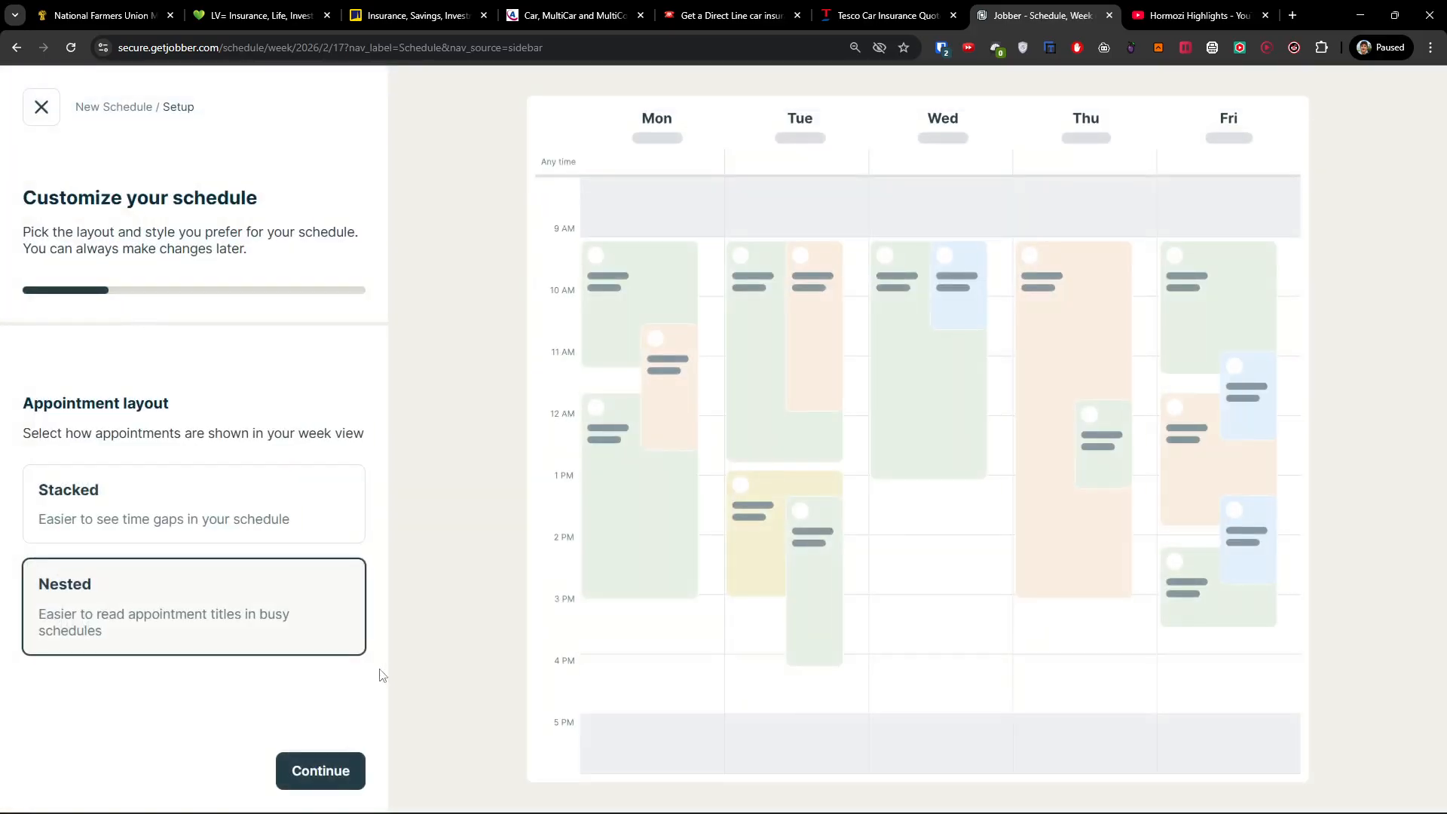
pyautogui.click(42, 107)
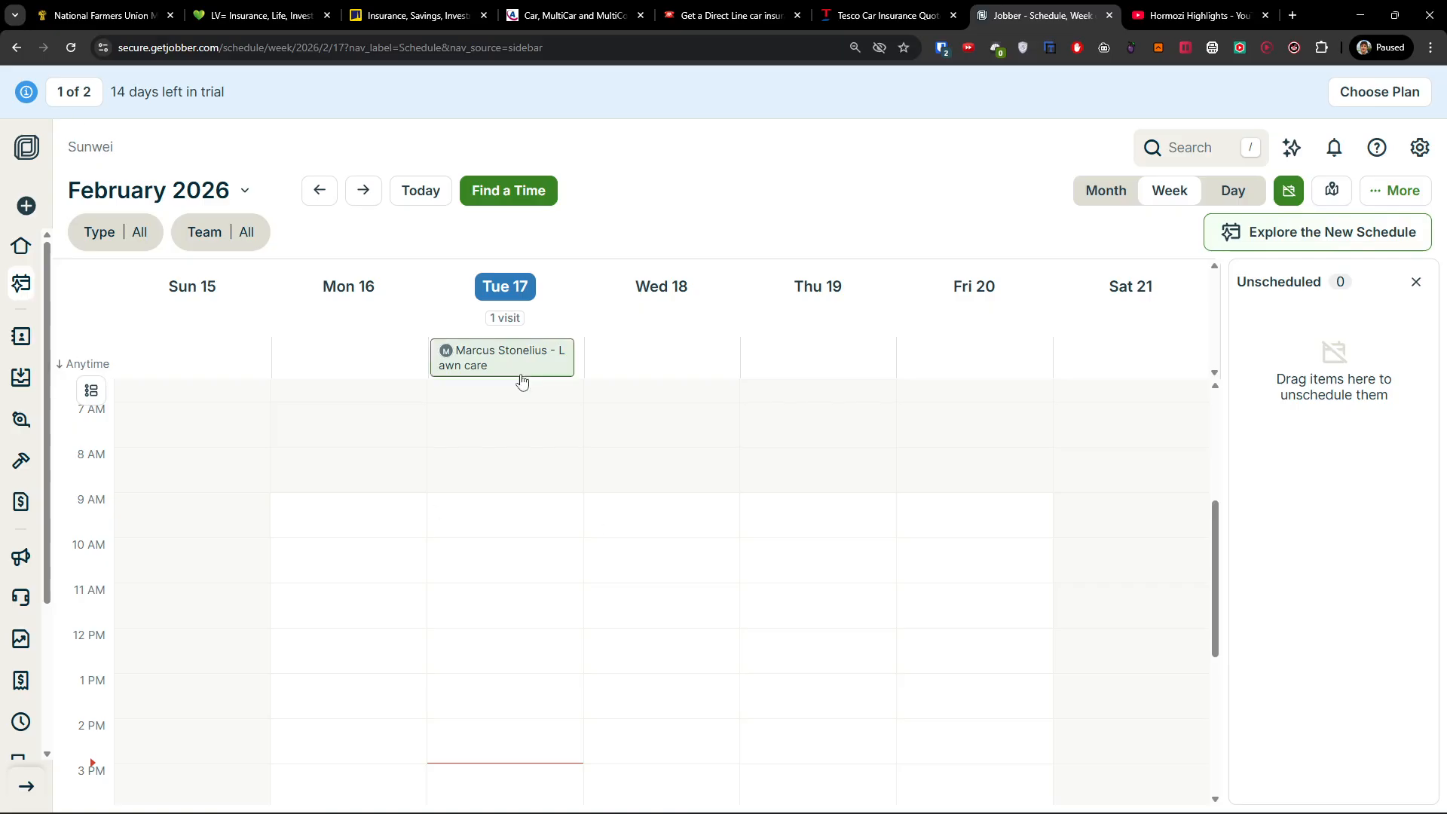
pyautogui.scroll(-3, 550, 493)
pyautogui.scroll(3, 550, 493)
pyautogui.scroll(-3, 551, 494)
pyautogui.scroll(5, 546, 478)
# Open Find a Time, browse the work kinds, close it unsaved, and go to Clients.
pyautogui.click(506, 187)
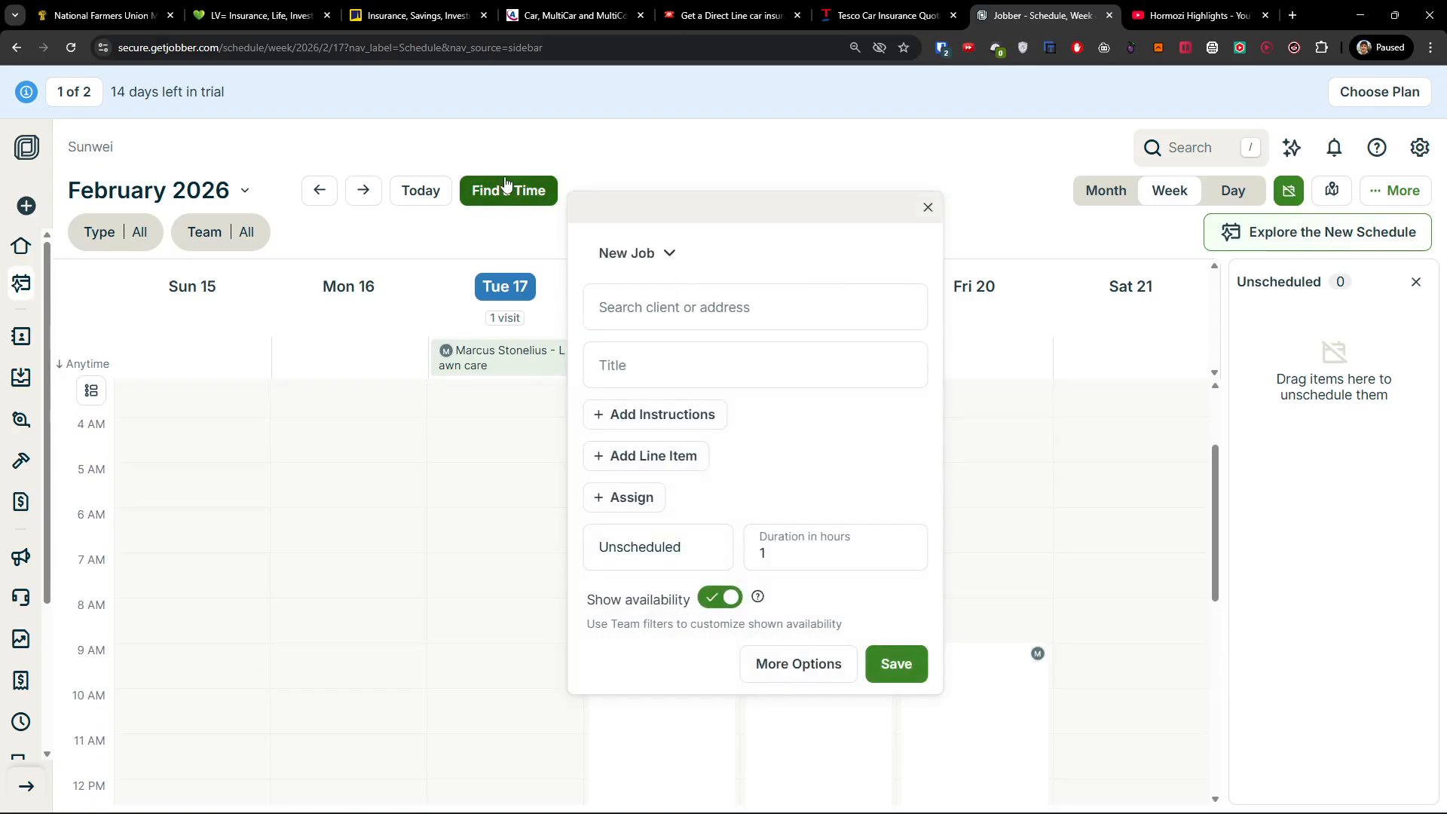
pyautogui.click(670, 256)
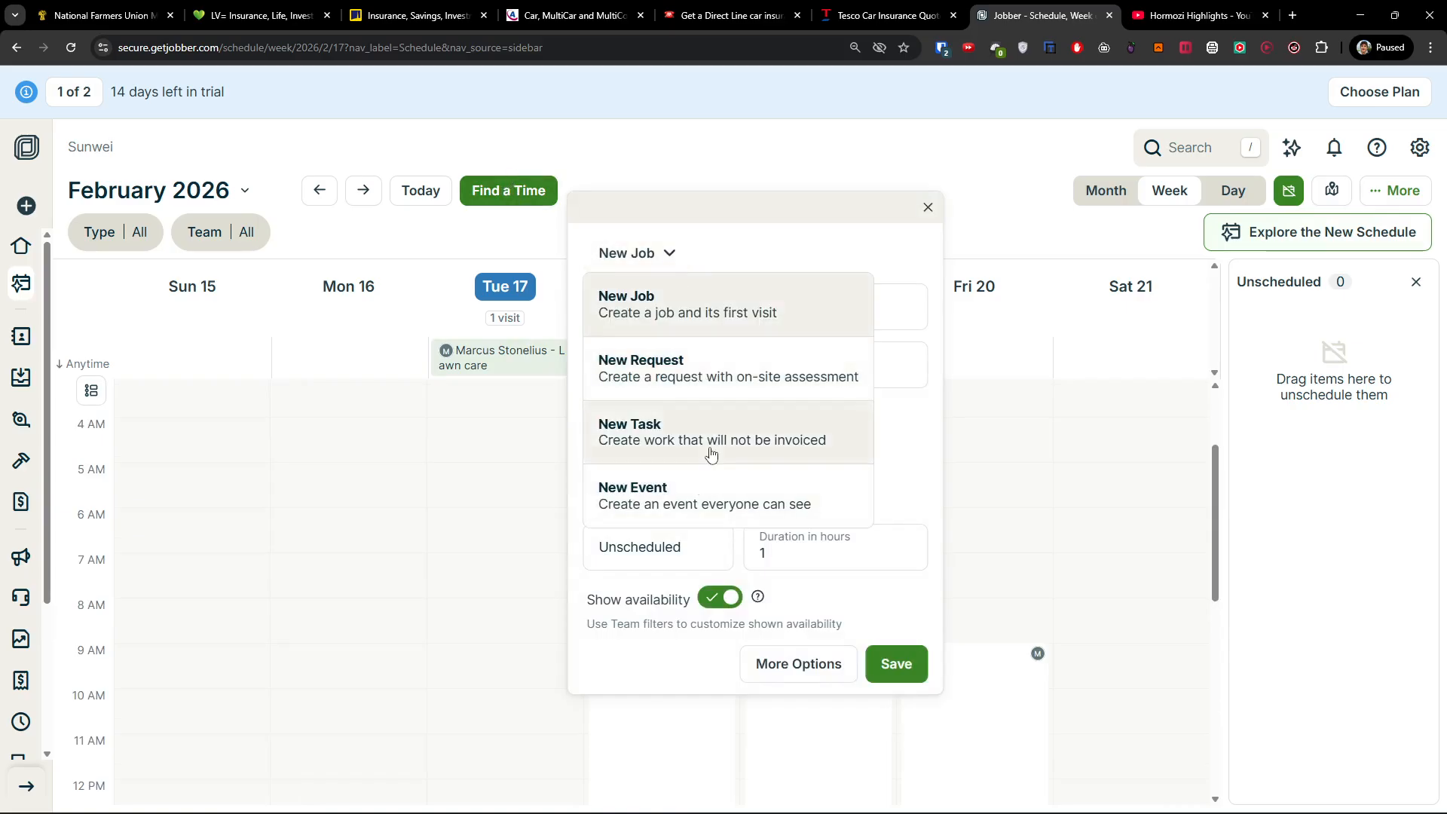
pyautogui.click(928, 207)
pyautogui.click(928, 207)
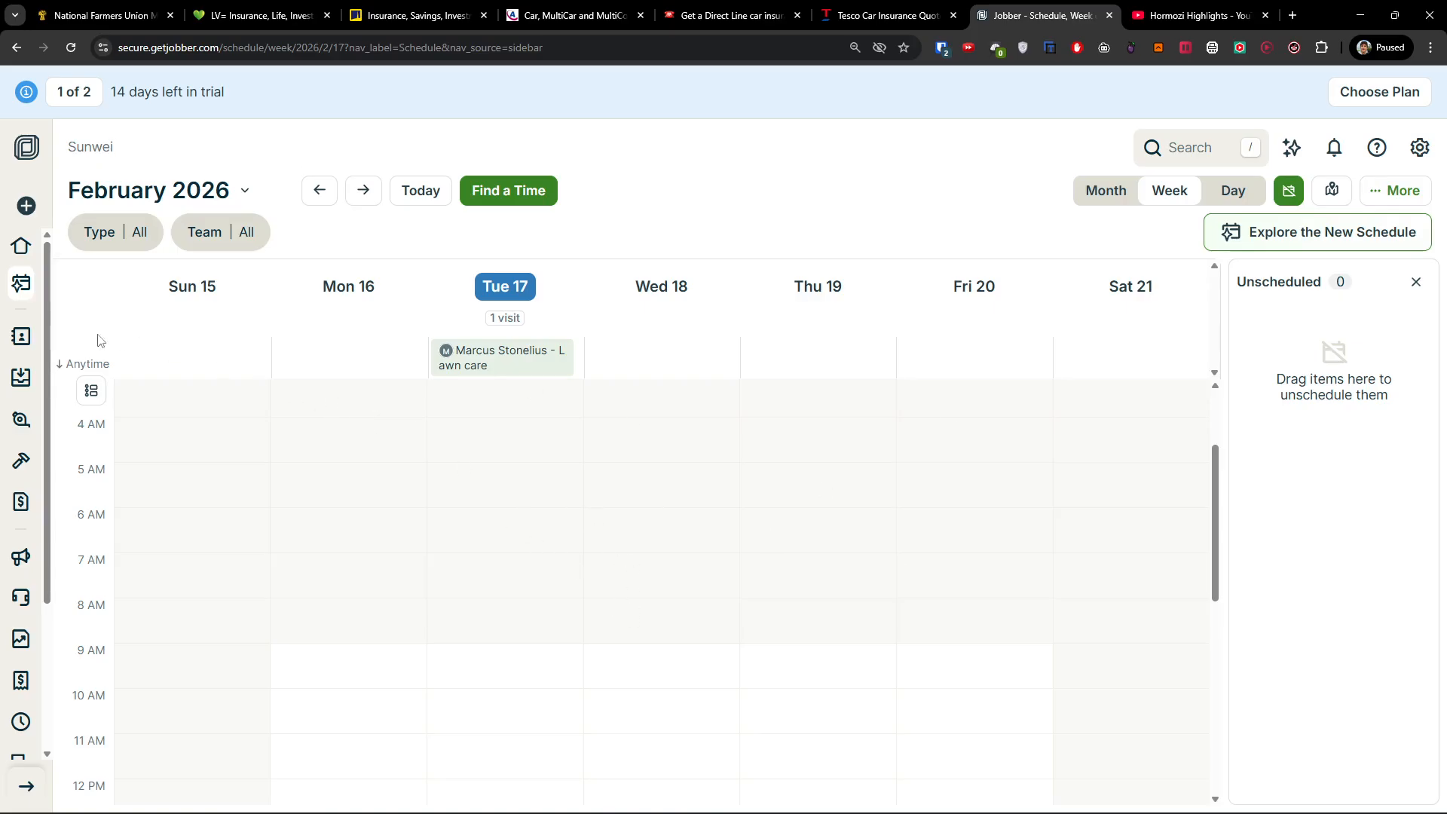
pyautogui.click(21, 337)
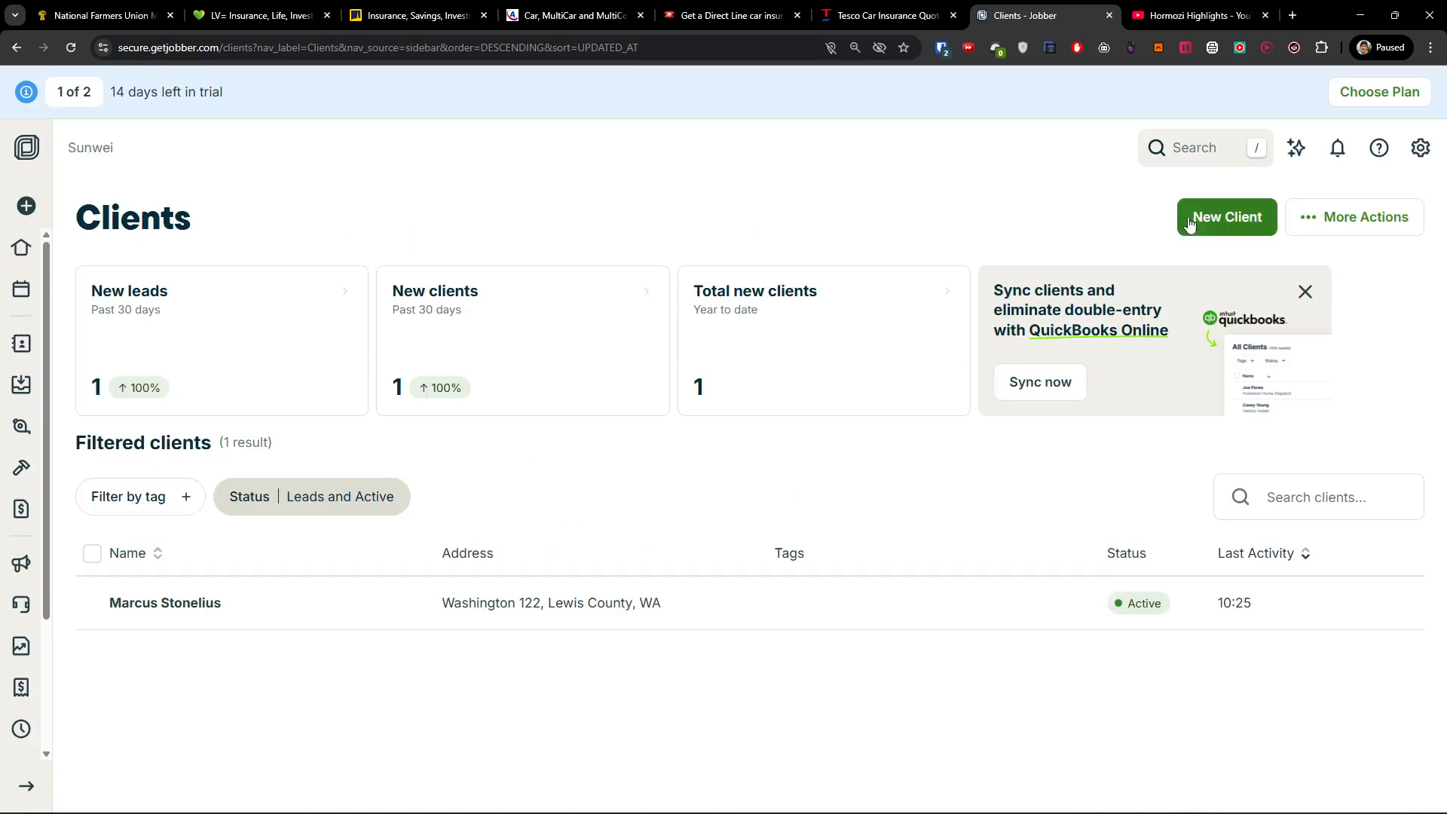
# Start a new client with the client's first name, last name, phone number and e-mail, and try saving.
pyautogui.click(1222, 221)
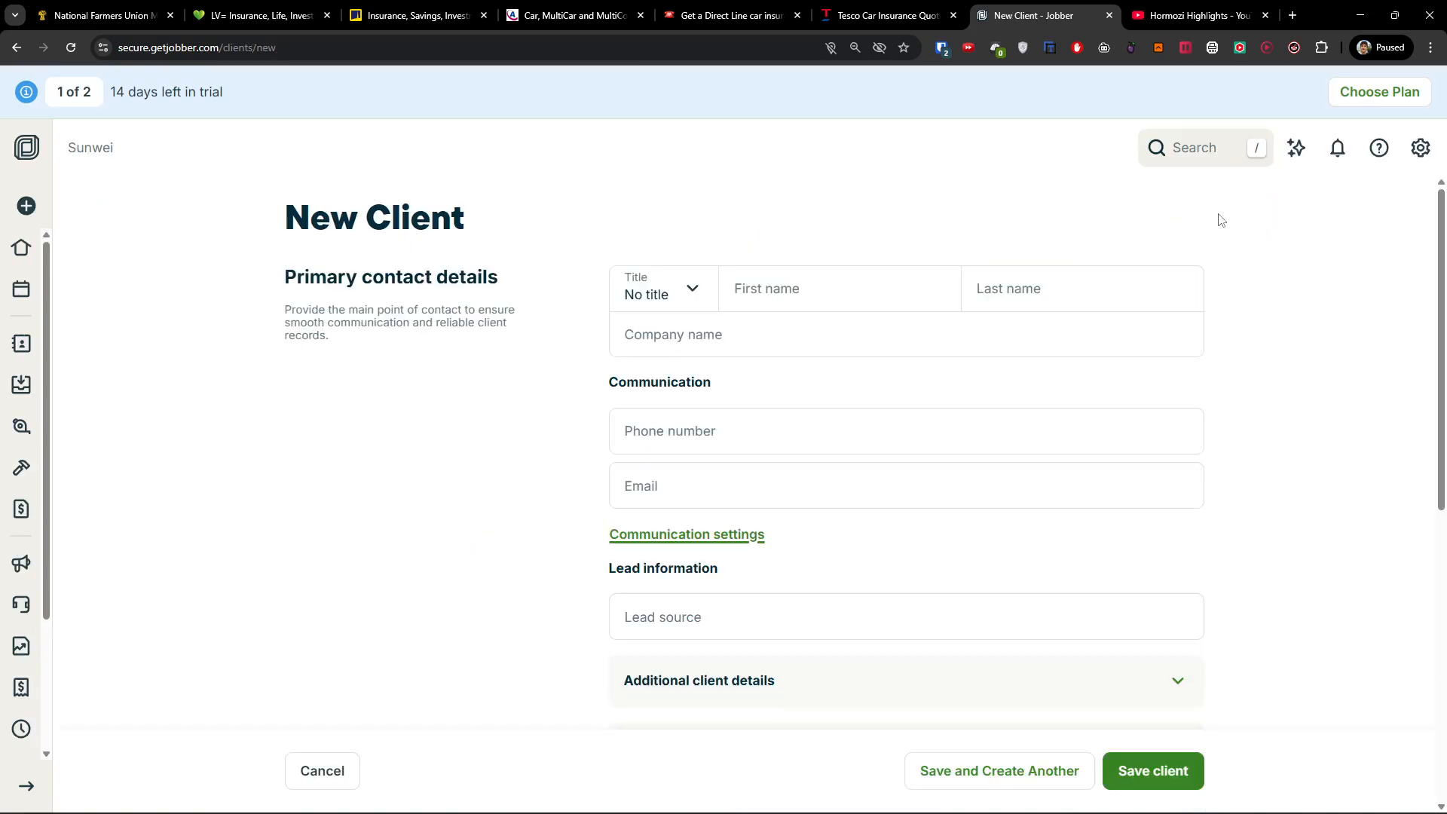
pyautogui.click(779, 305)
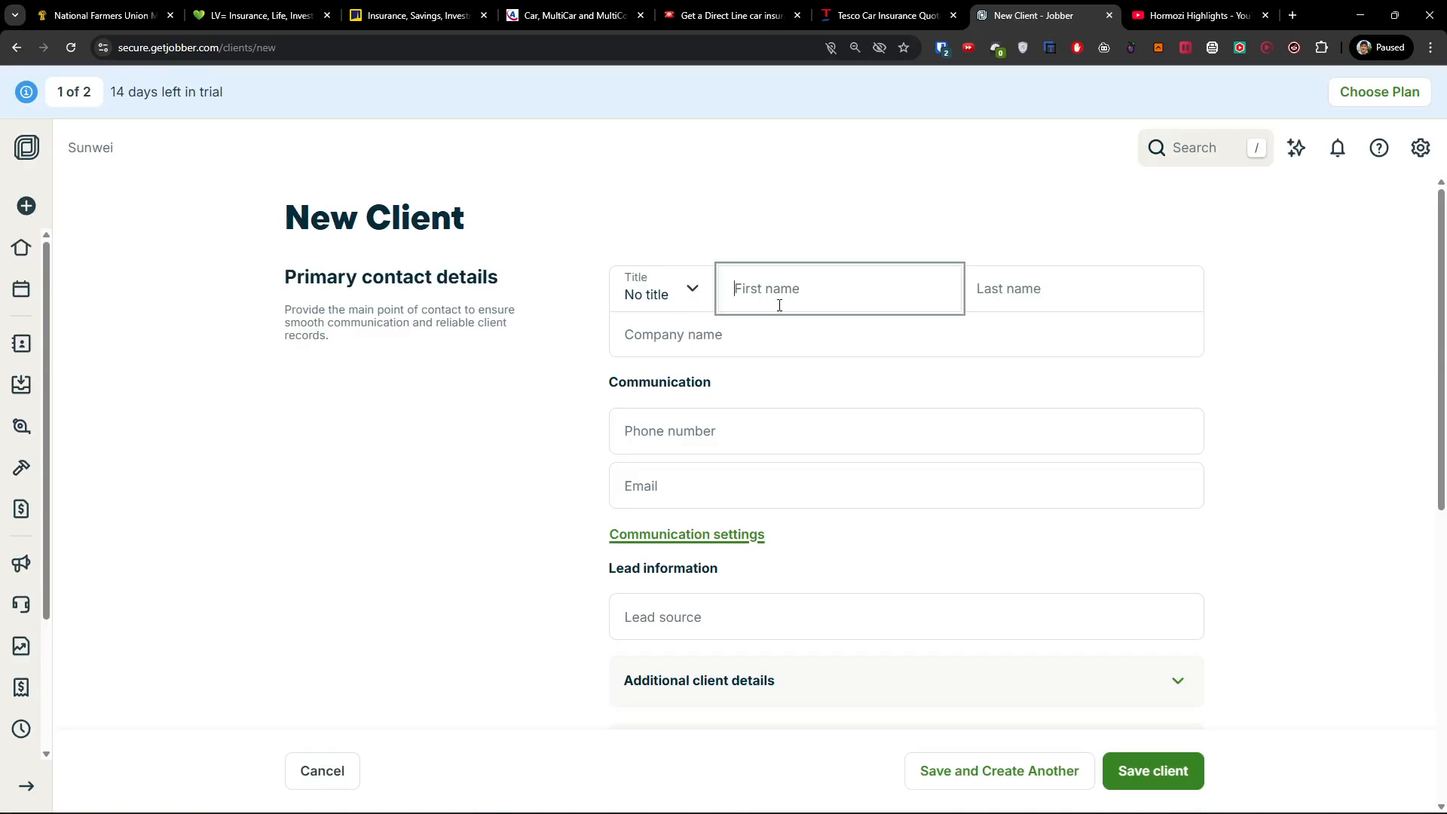
pyautogui.write('Marcus')
pyautogui.press('Tab')
pyautogui.write('Ele')
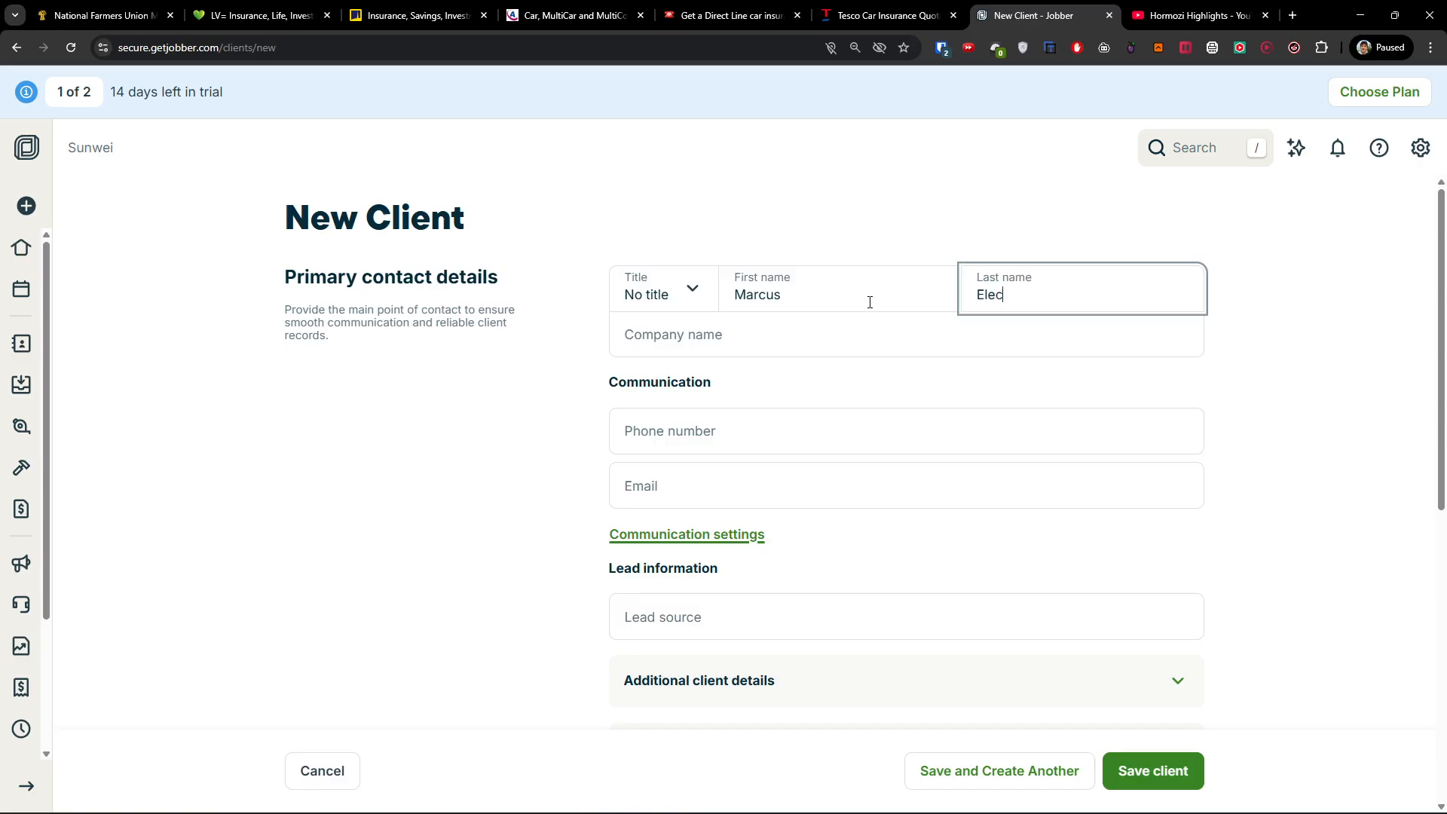
pyautogui.press('Tab')
pyautogui.press('Tab')
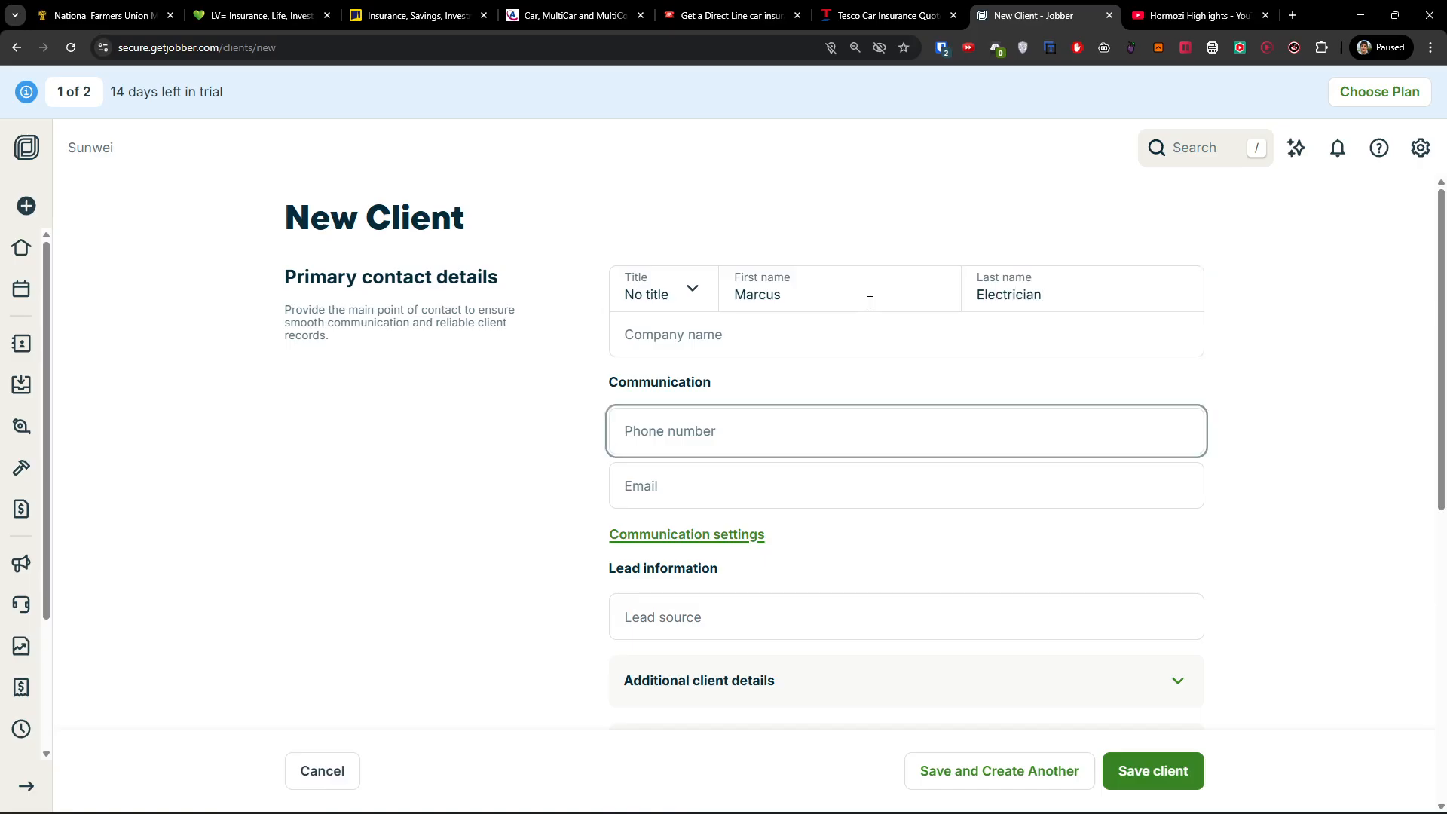
pyautogui.press('Tab')
pyautogui.press('Tab')
pyautogui.press('Tab')
pyautogui.press('Tab')
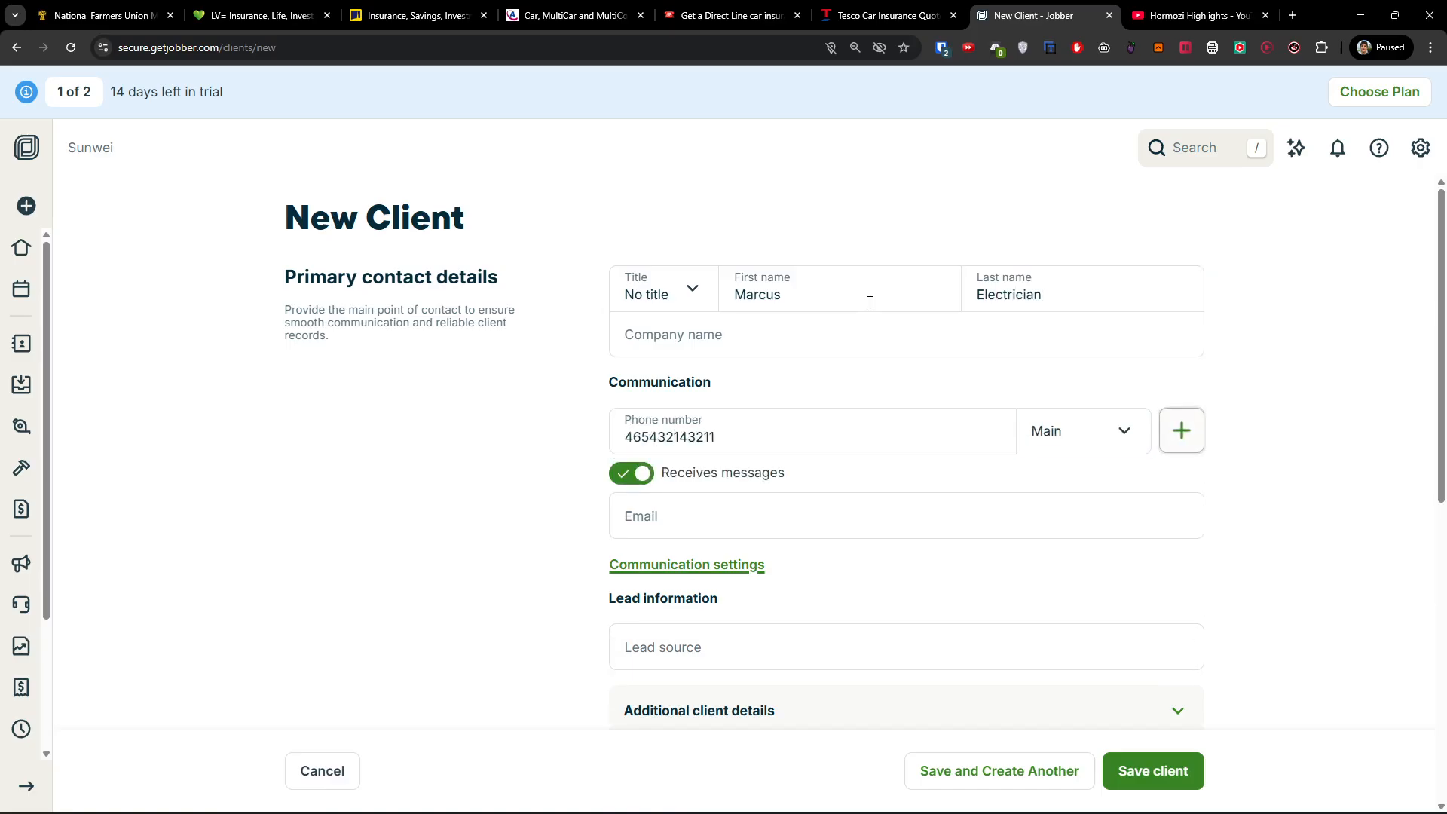
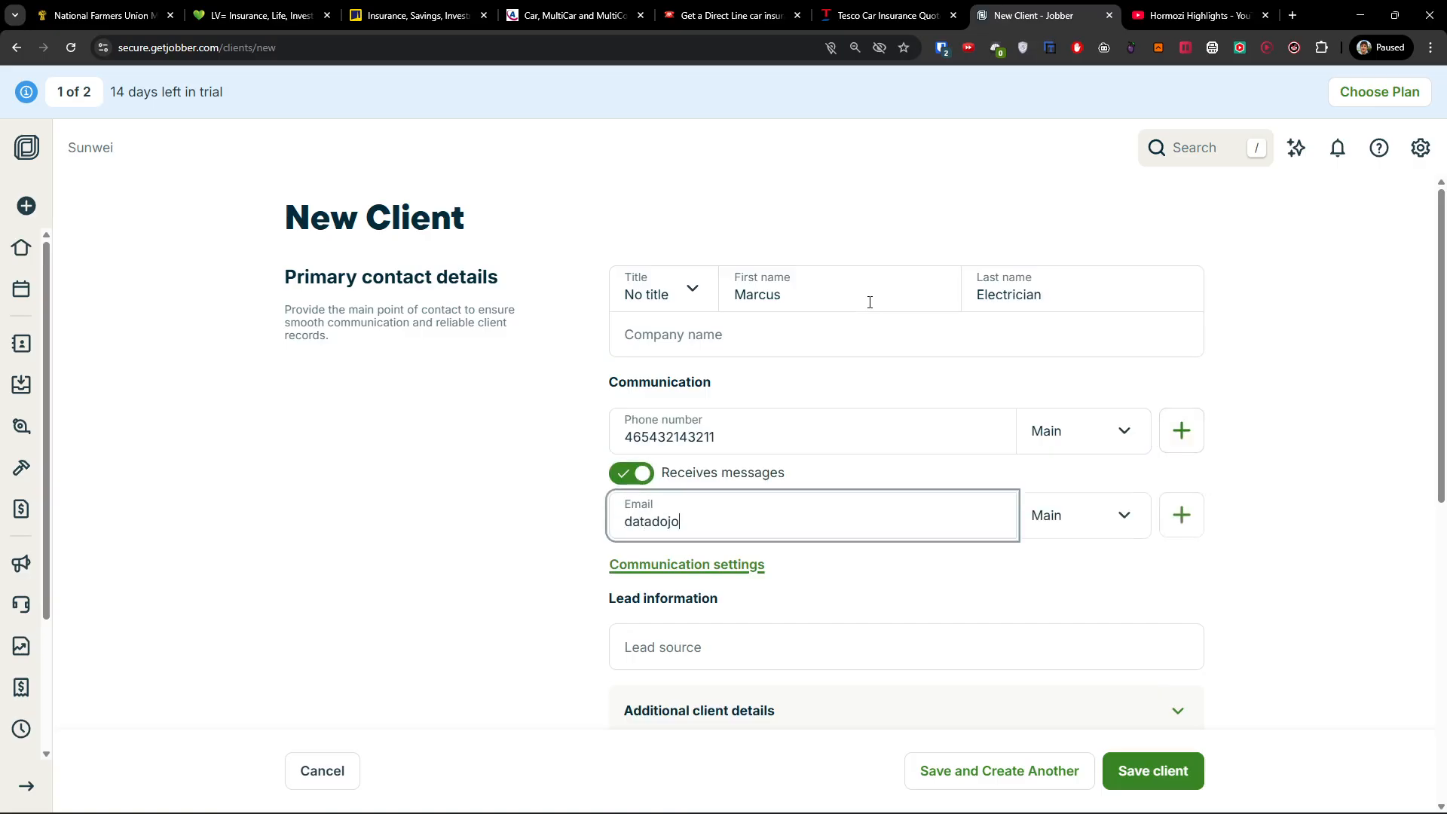
pyautogui.click(1178, 770)
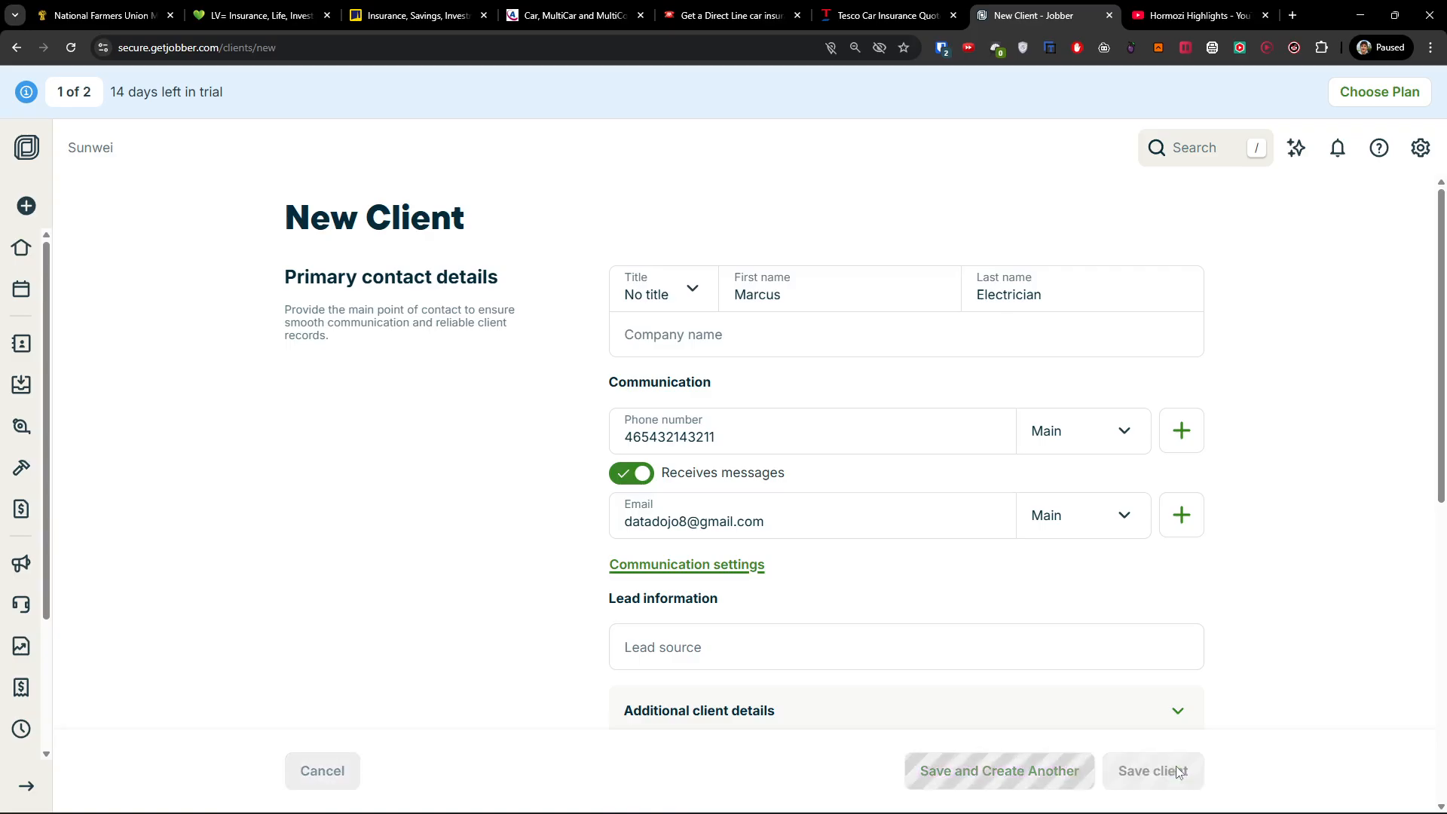
# Retype the rejected phone number and retry saving the client several times.
pyautogui.click(769, 433)
pyautogui.hotkey('ctrl', 'a')
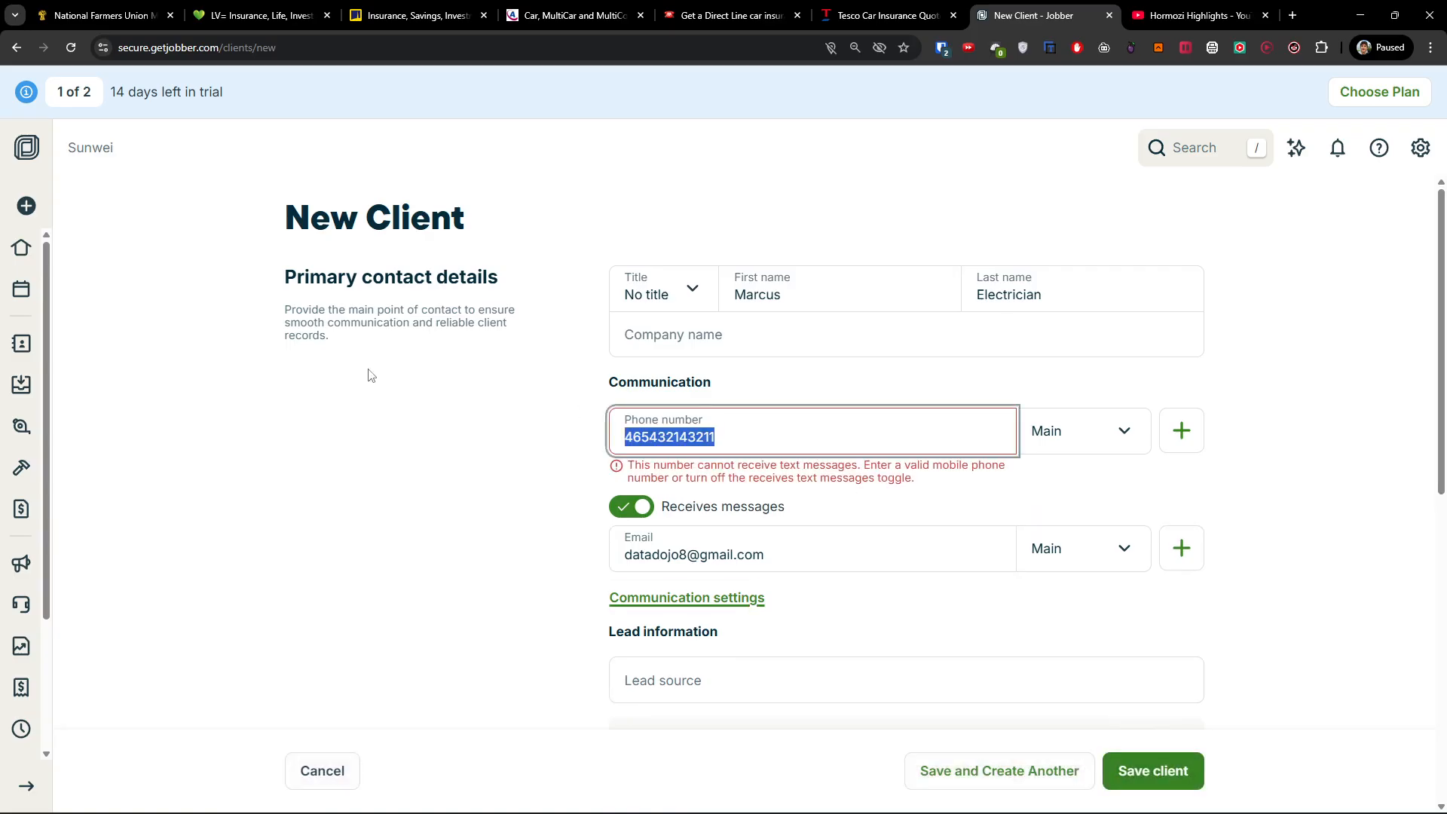
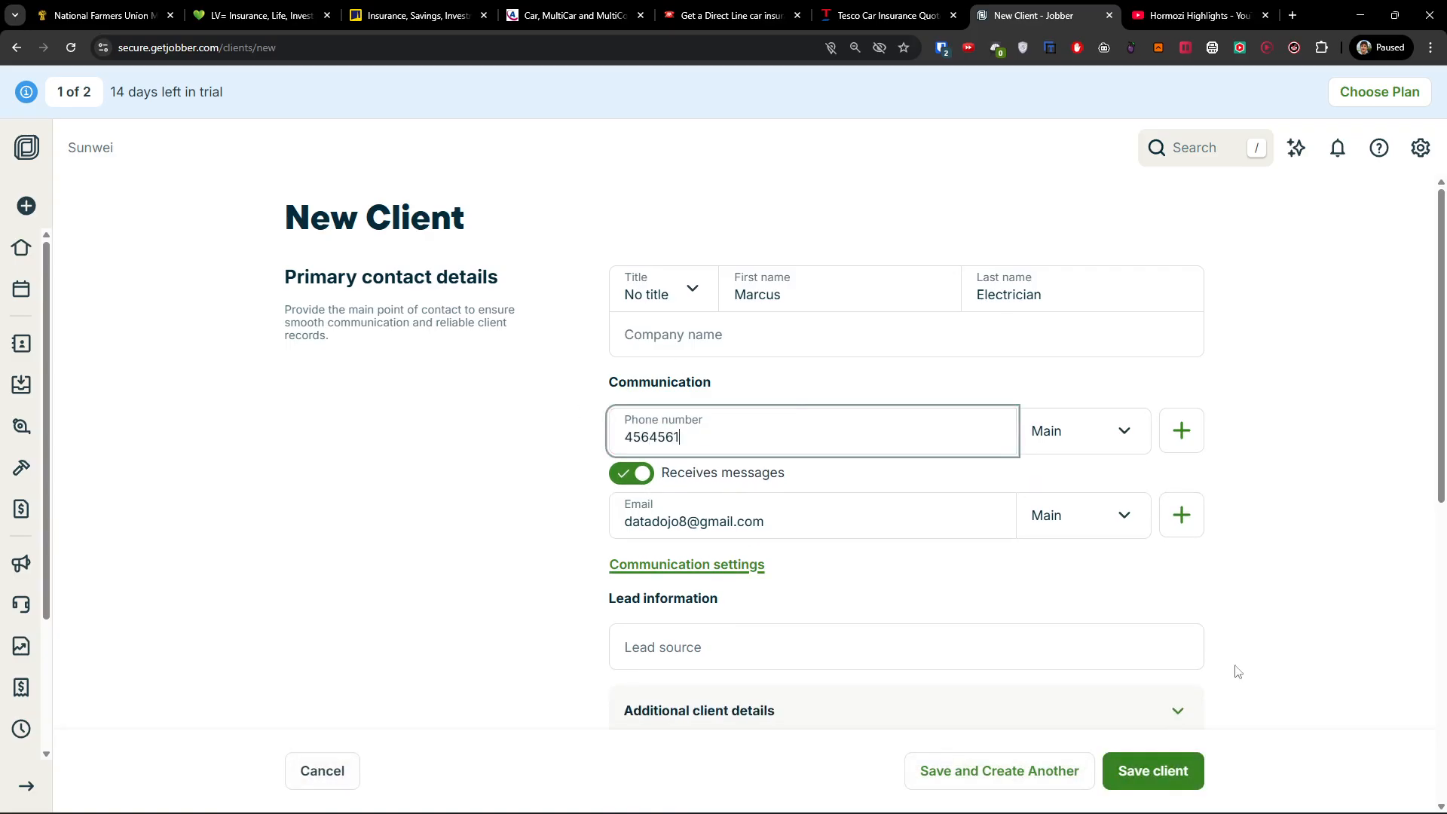
pyautogui.click(1197, 788)
pyautogui.click(860, 447)
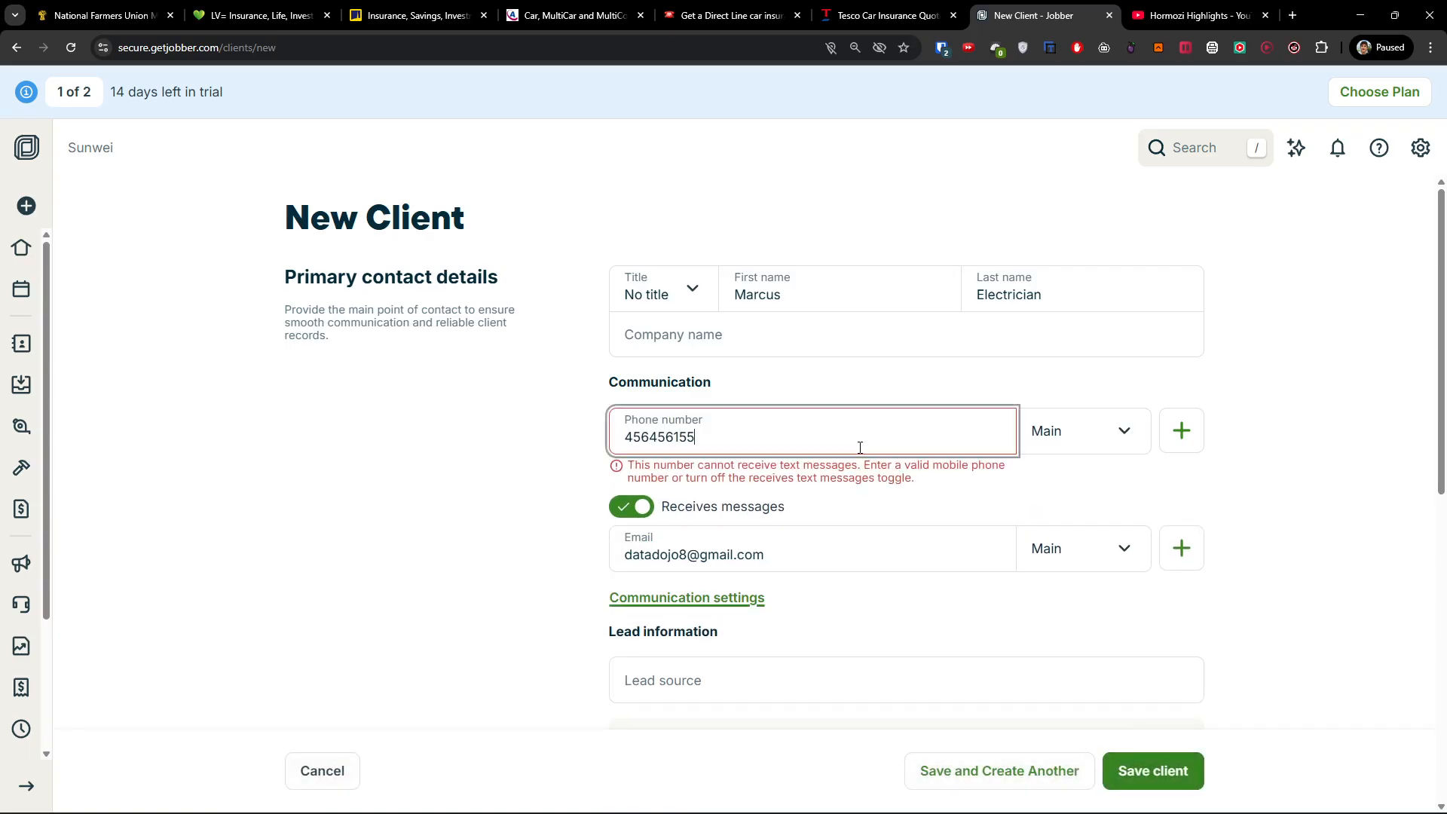
pyautogui.write('5')
pyautogui.click(1131, 769)
pyautogui.click(779, 427)
pyautogui.write('55')
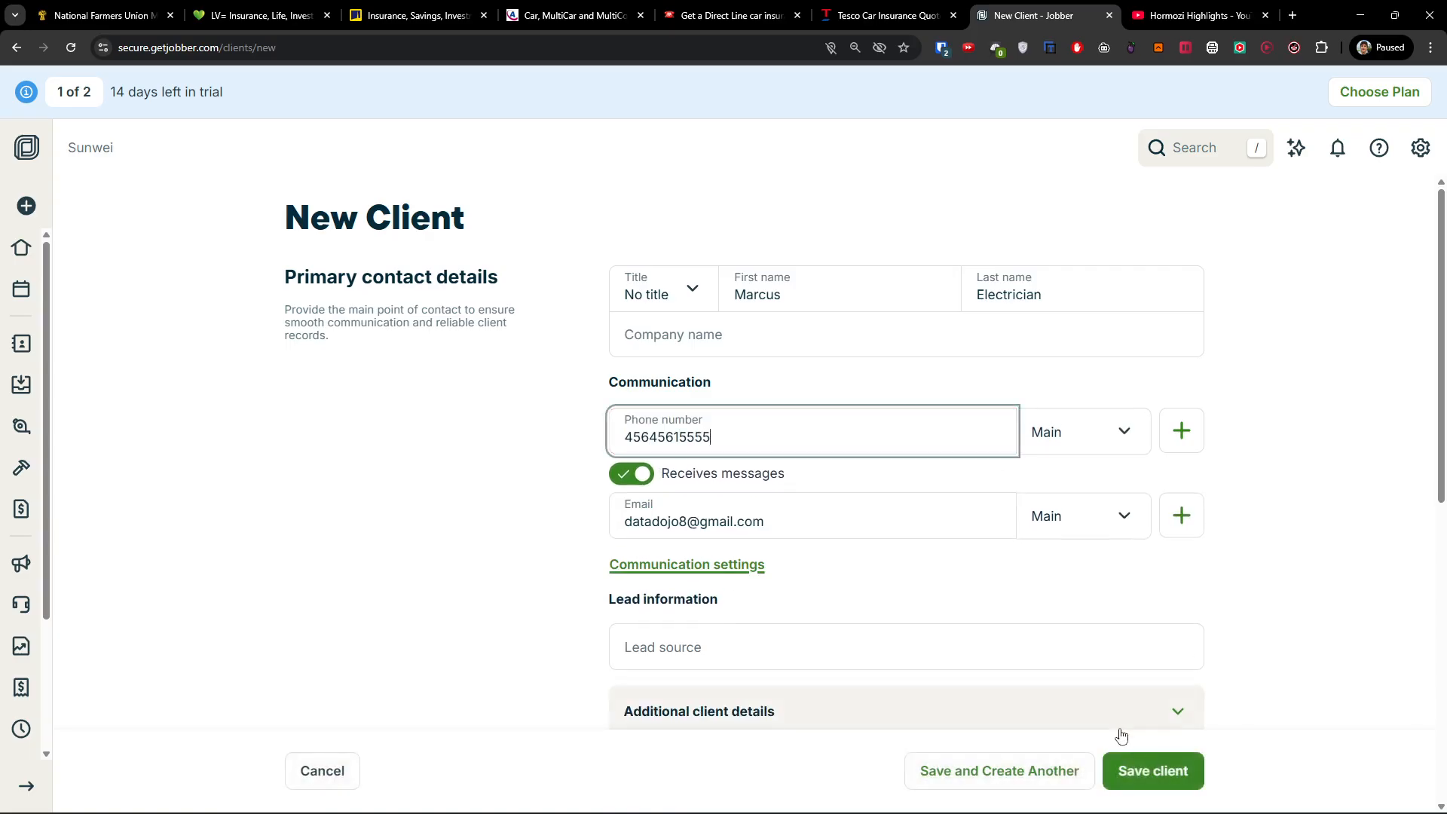
pyautogui.click(1150, 769)
# Rework the phone number into a +421 mobile number, save the client, and open Requests.
pyautogui.moveTo(794, 439); pyautogui.dragTo(542, 411)
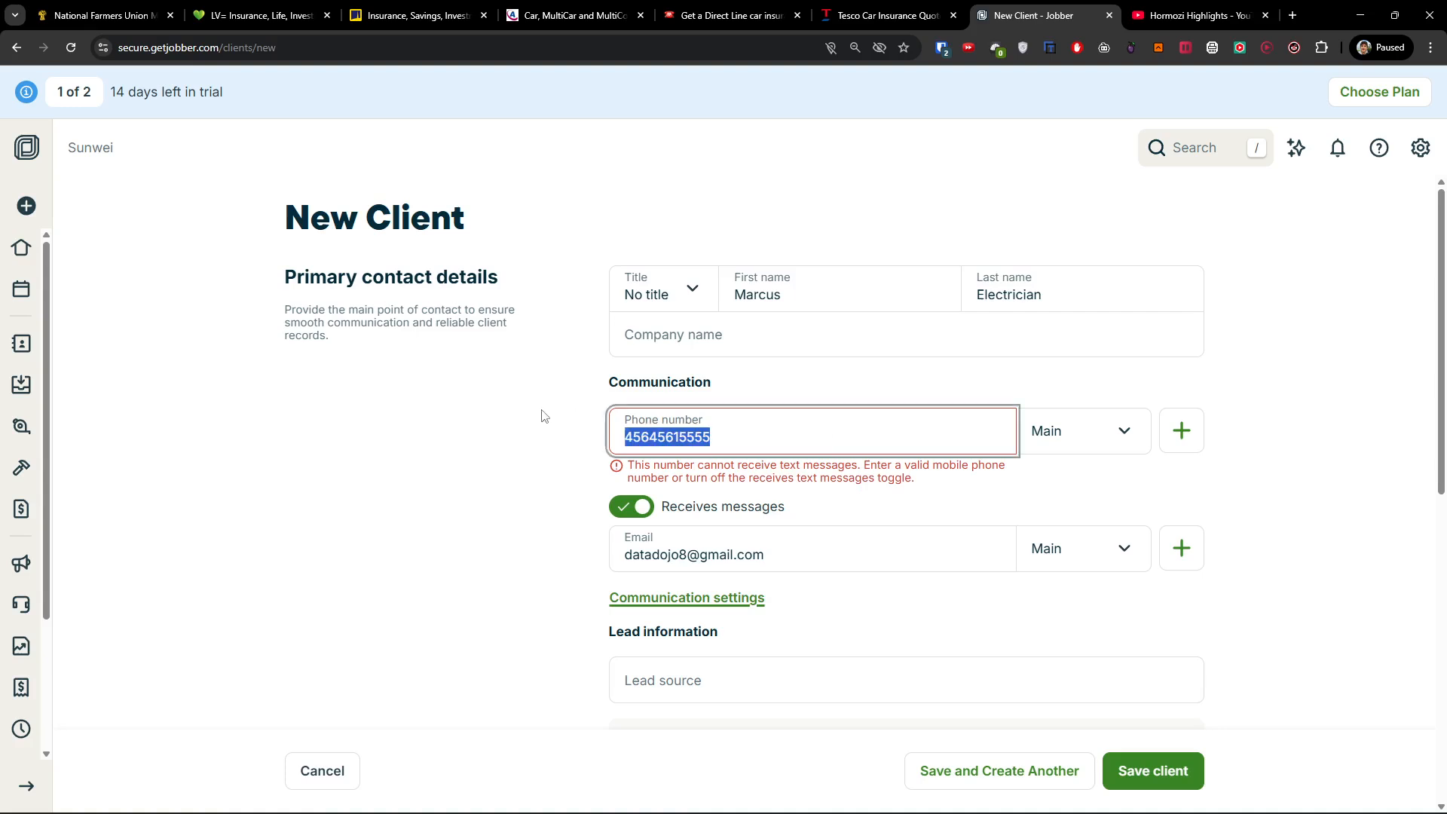
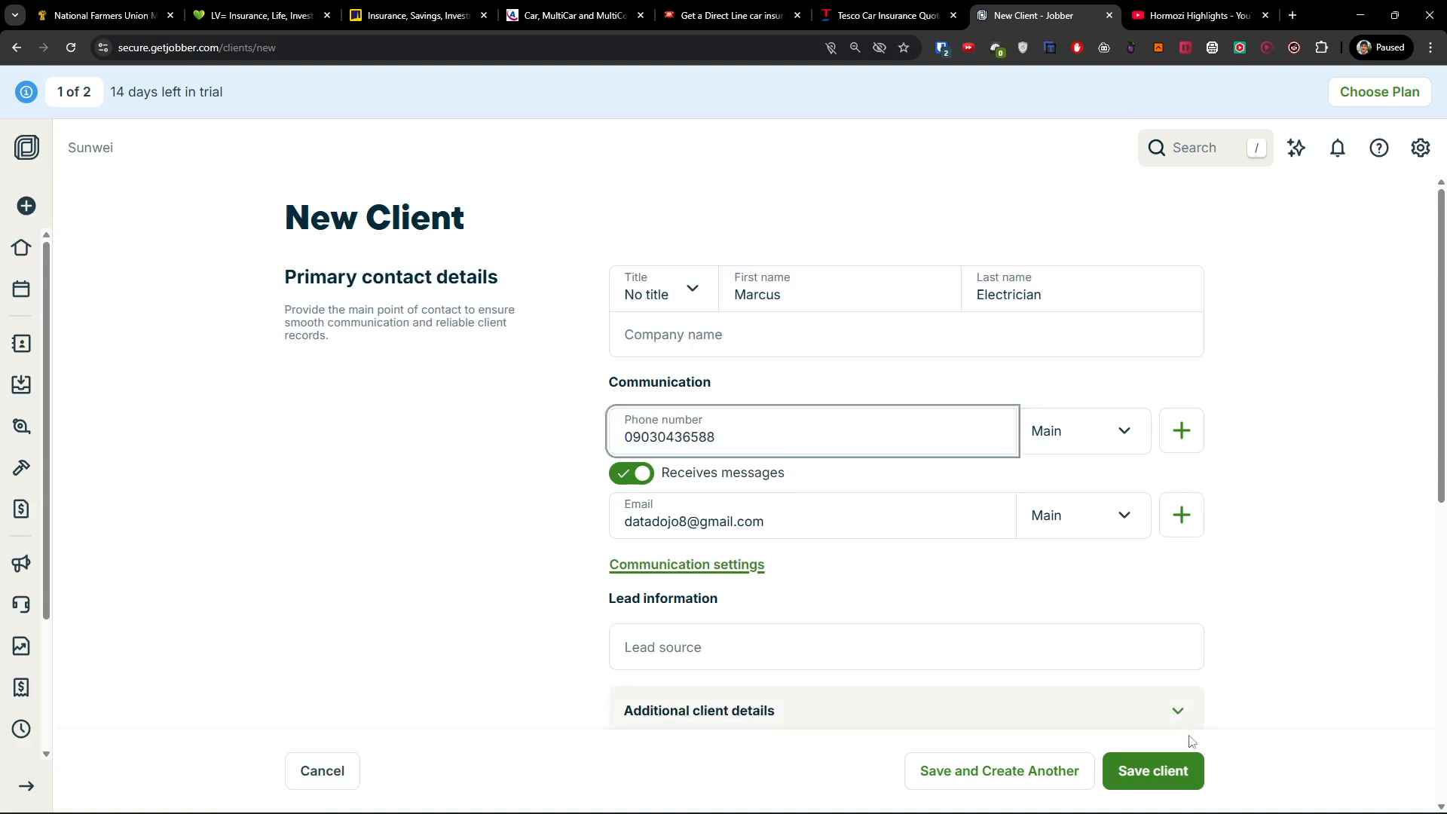
pyautogui.click(1180, 774)
pyautogui.click(737, 443)
pyautogui.press('BackSpace')
pyautogui.click(1118, 784)
pyautogui.click(618, 440)
pyautogui.press('Delete')
pyautogui.write('+421')
pyautogui.click(1177, 767)
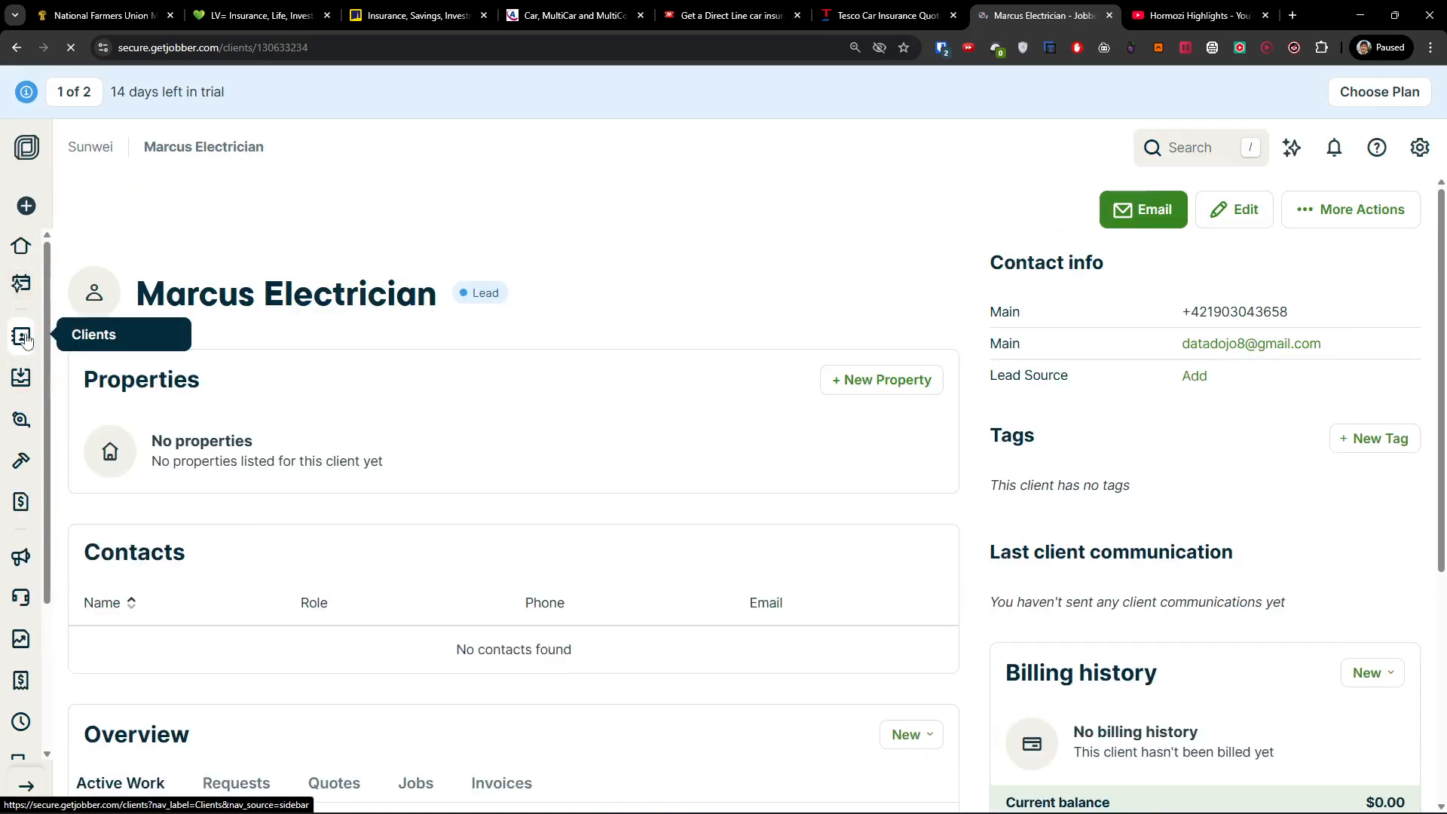
pyautogui.click(25, 389)
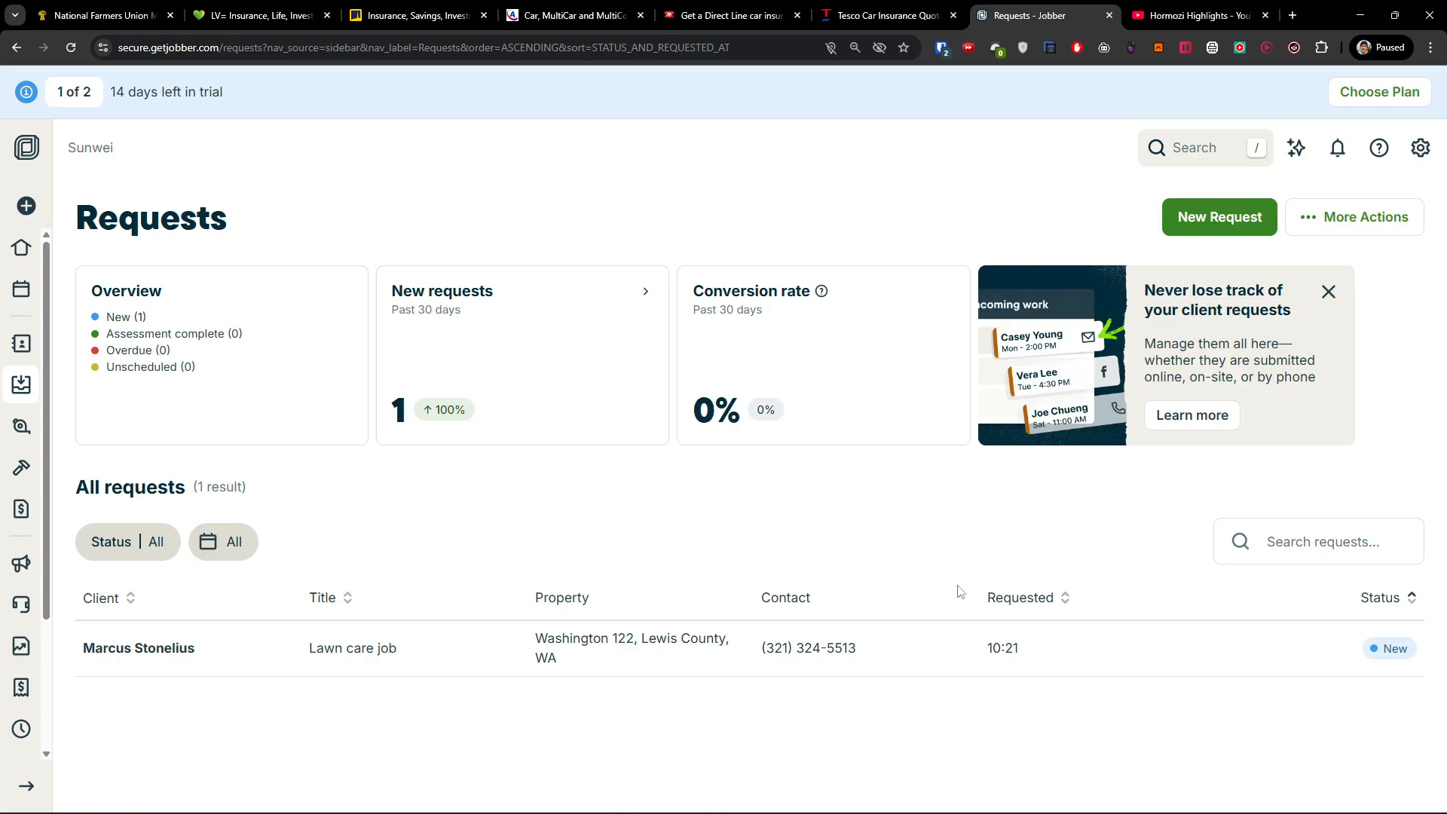
# Start a new request titled 'Ele' and assign it to the electrician client.
pyautogui.click(1244, 220)
pyautogui.click(280, 273)
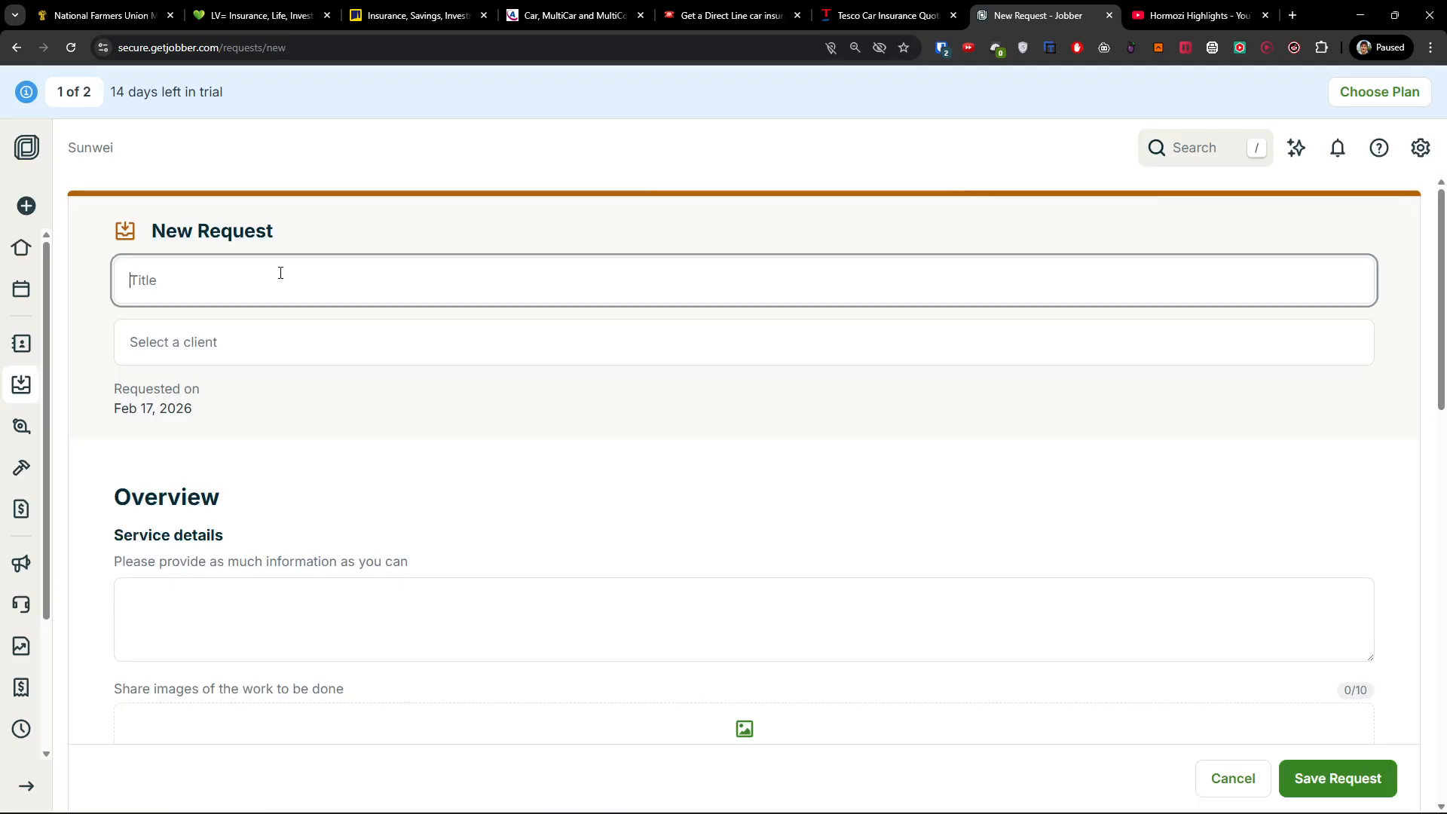
pyautogui.write('Electrician work')
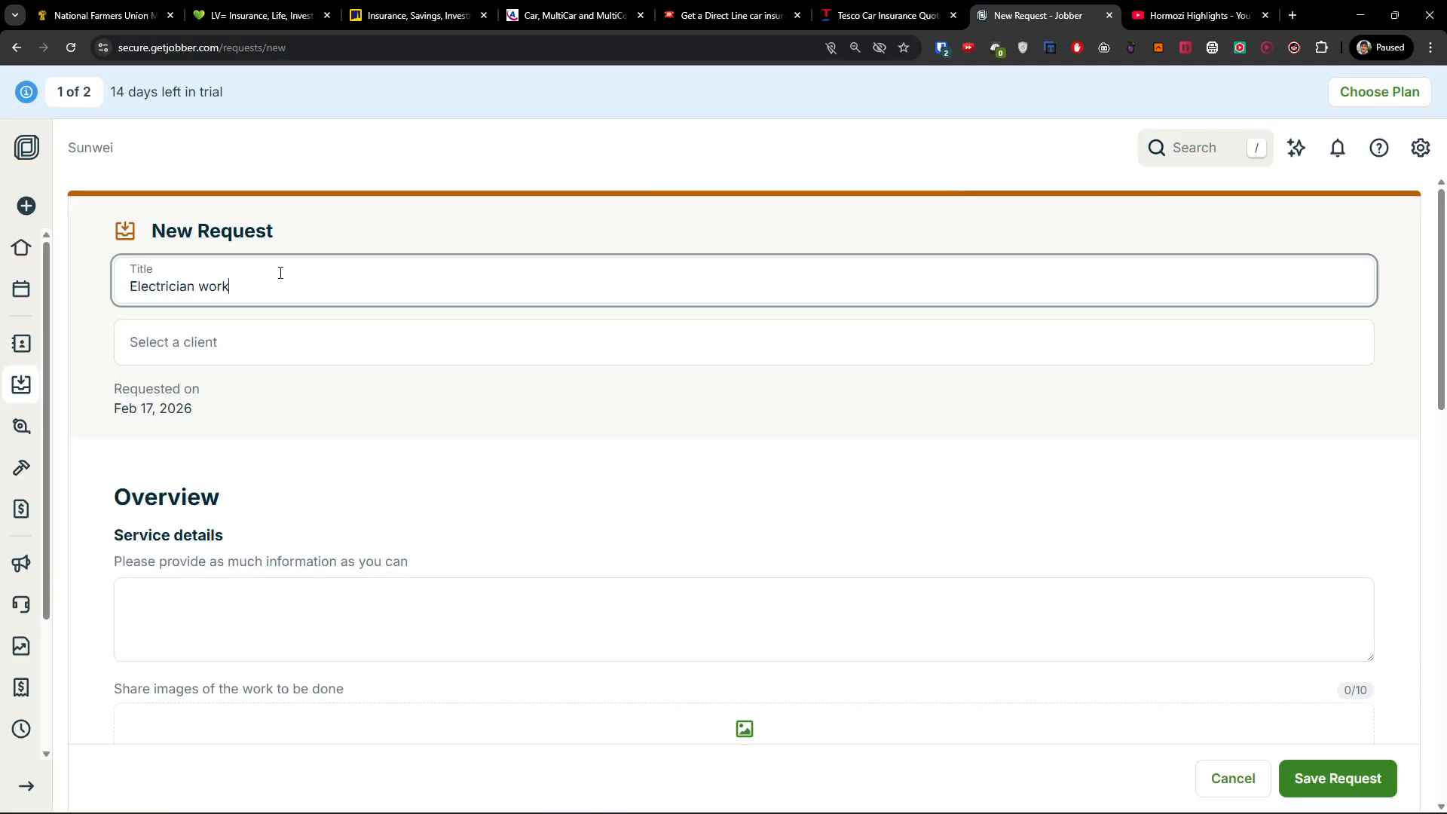
pyautogui.click(253, 357)
pyautogui.click(291, 410)
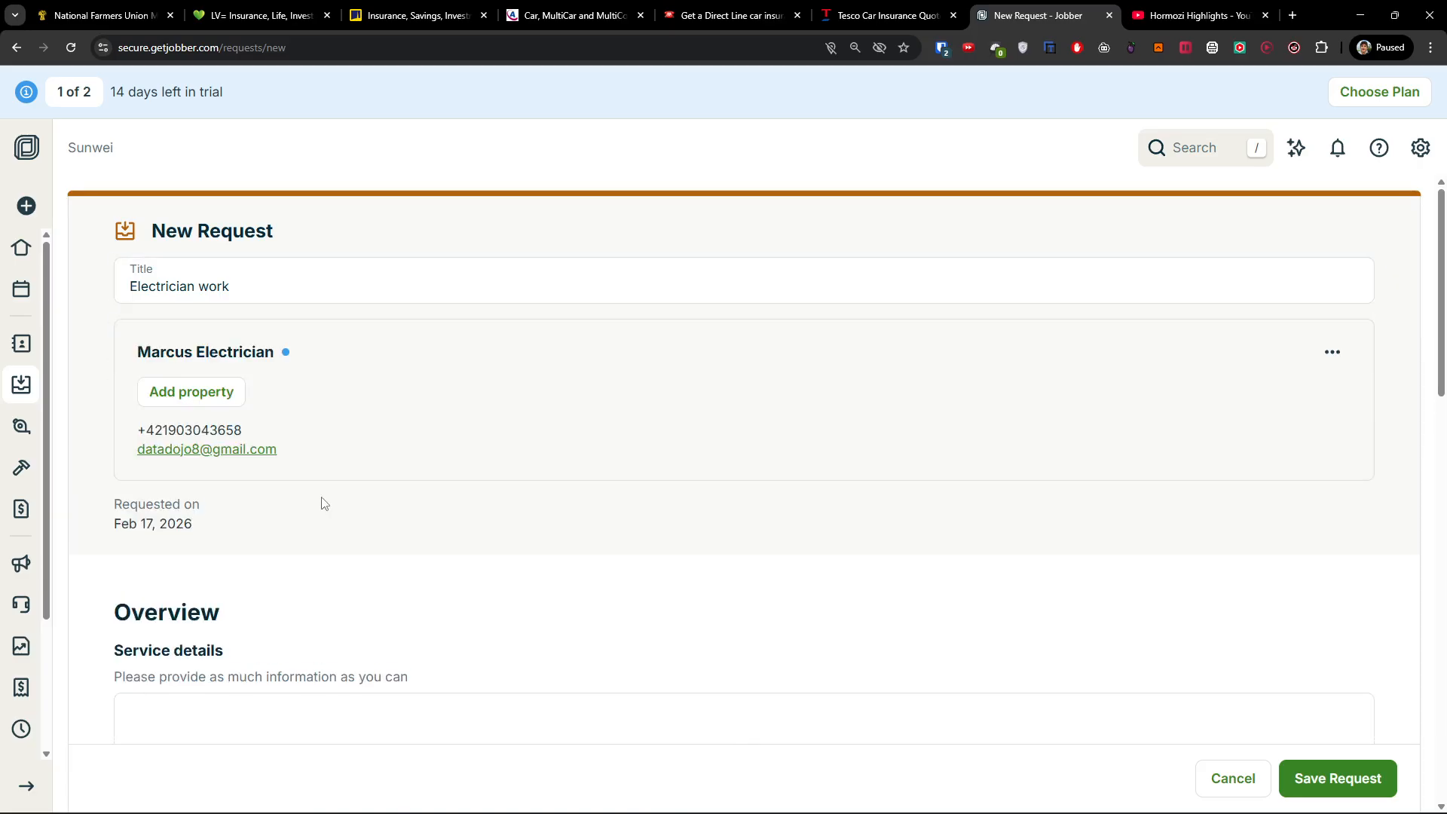
pyautogui.scroll(-2, 322, 504)
pyautogui.scroll(-2, 322, 504)
# Fill in the service details and add an on-site assessment to the request.
pyautogui.click(215, 420)
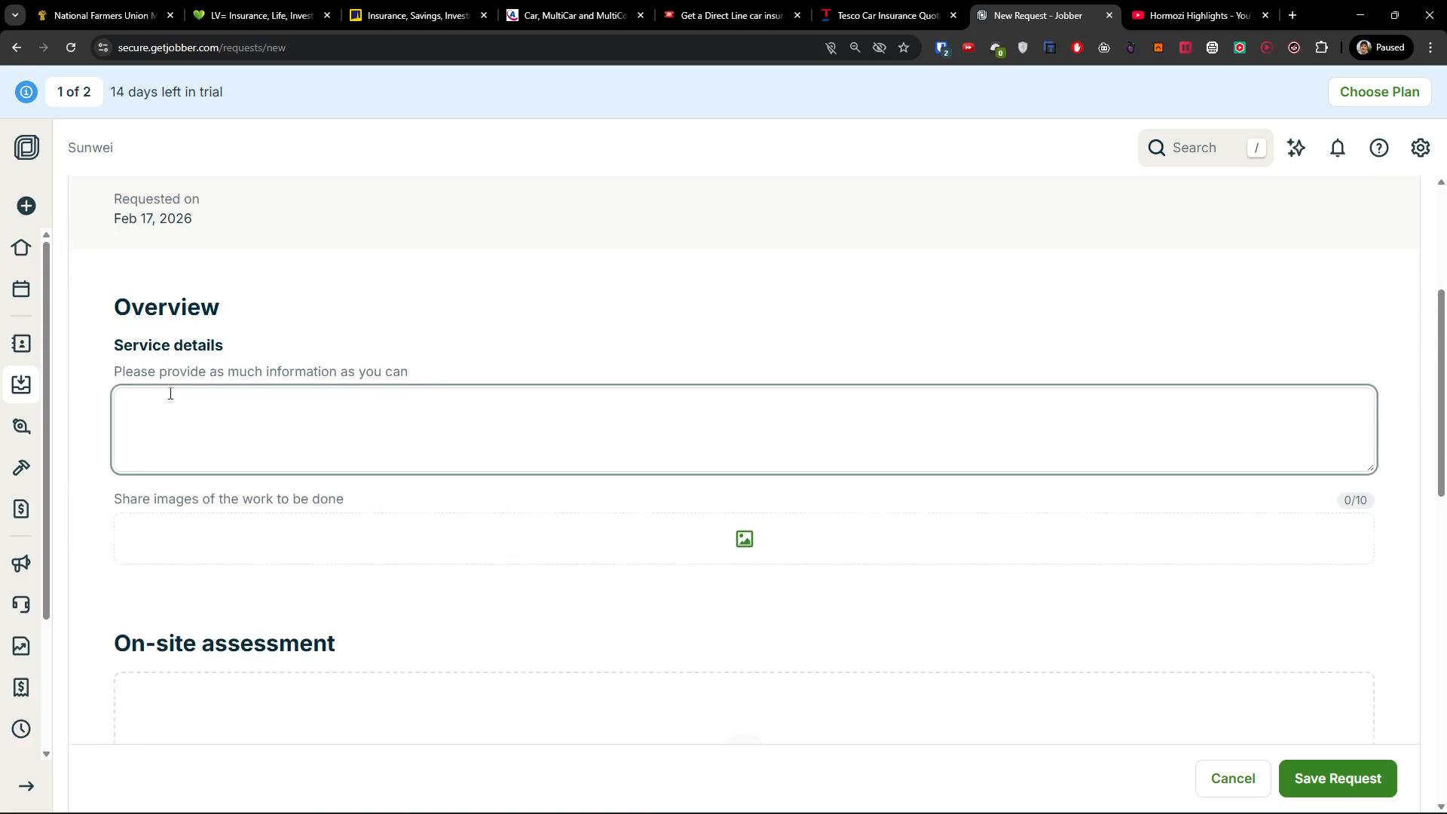
pyautogui.scroll(-2, 172, 403)
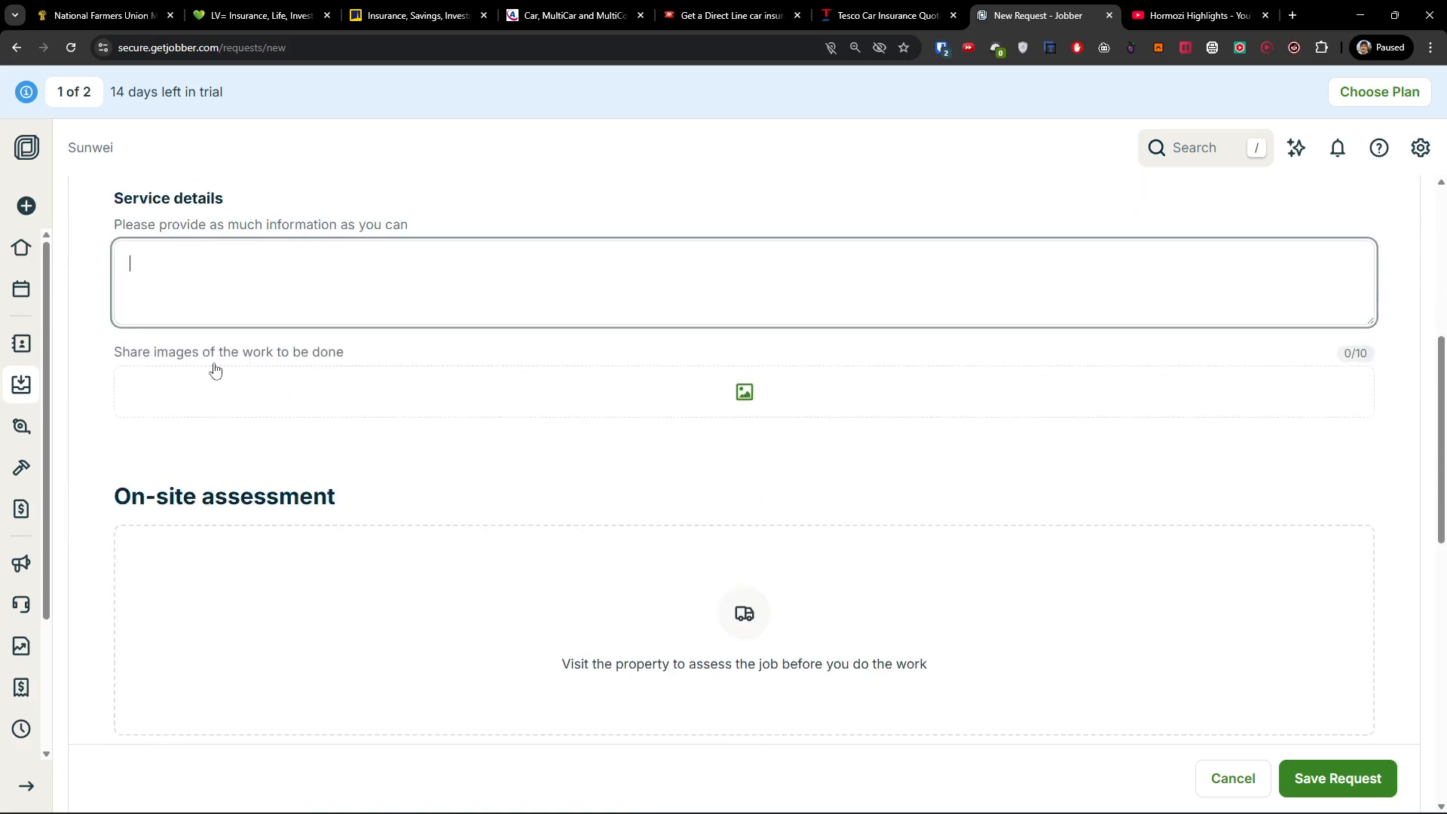
pyautogui.scroll(2, 294, 414)
pyautogui.scroll(-2, 175, 408)
pyautogui.scroll(-4, 175, 408)
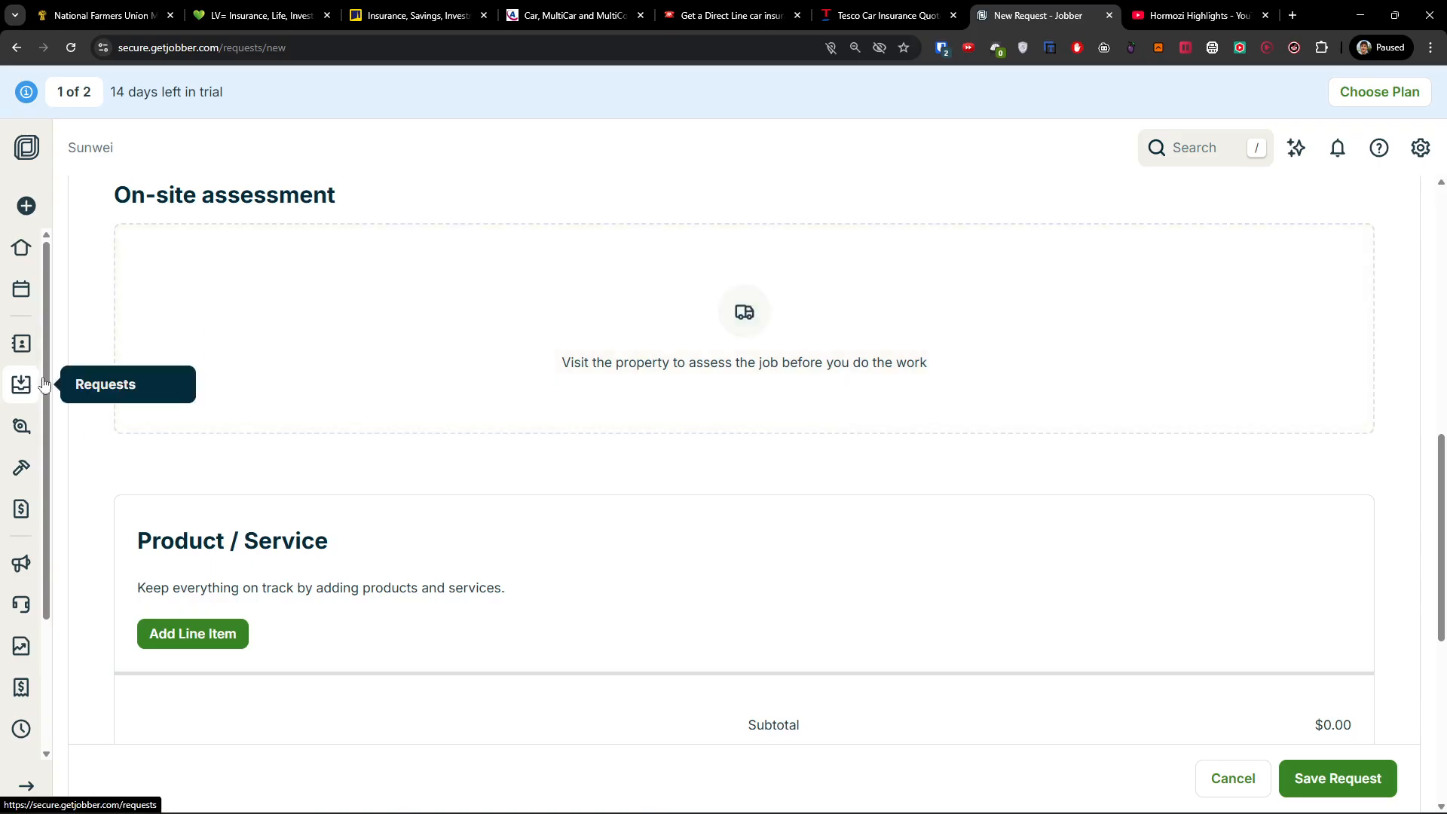
pyautogui.click(306, 341)
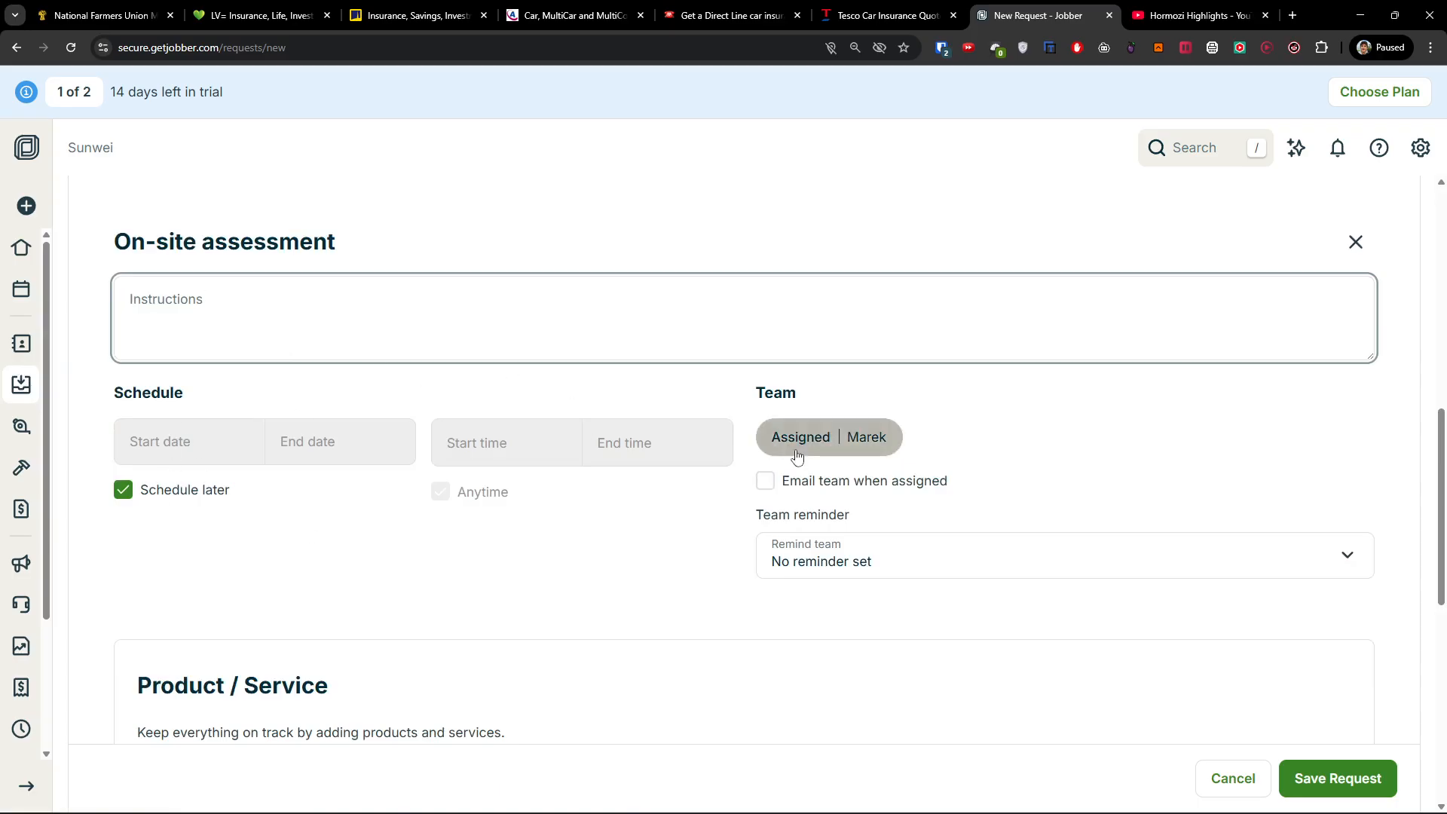
pyautogui.scroll(2, 879, 555)
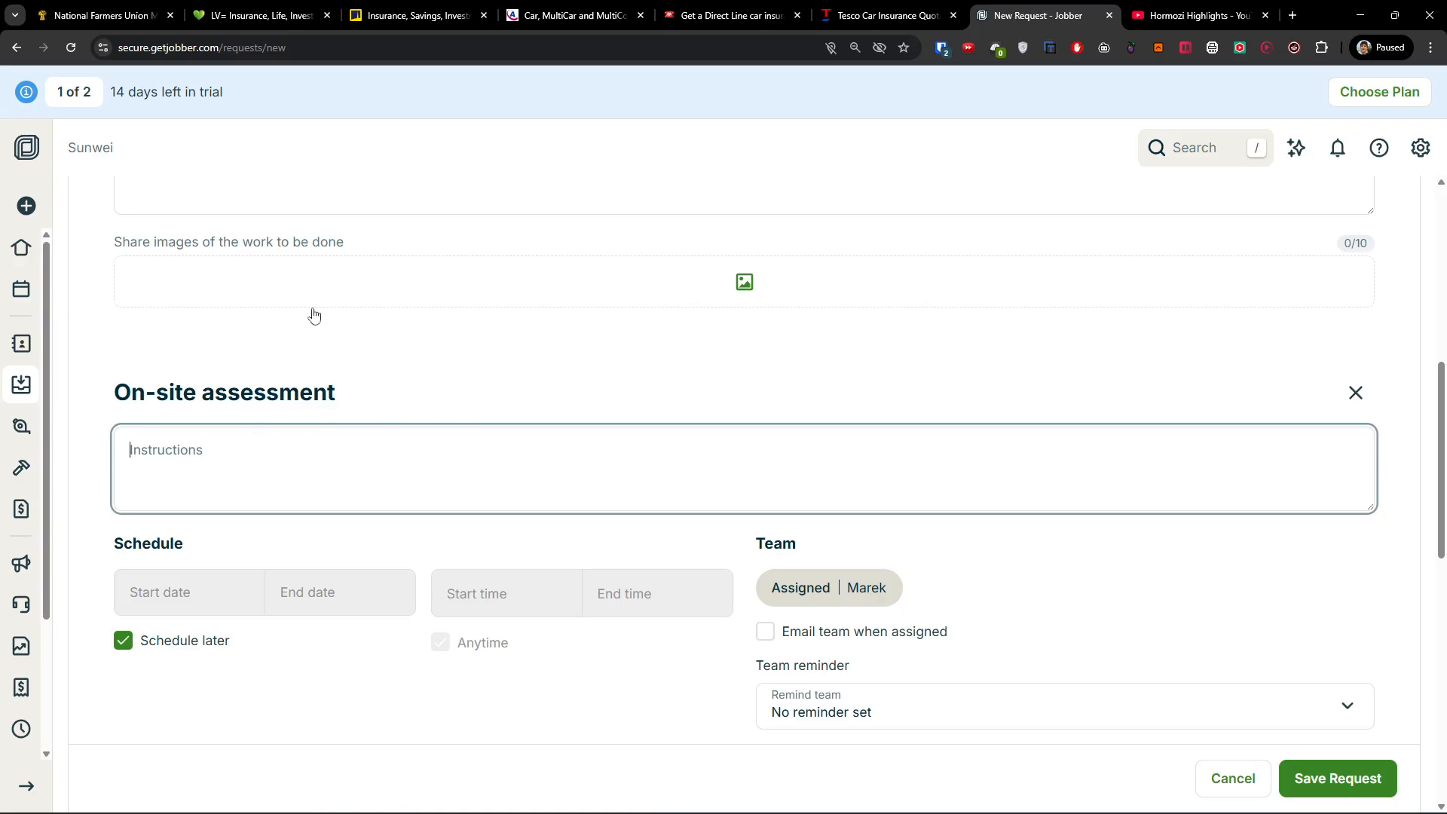
pyautogui.scroll(-8, 284, 423)
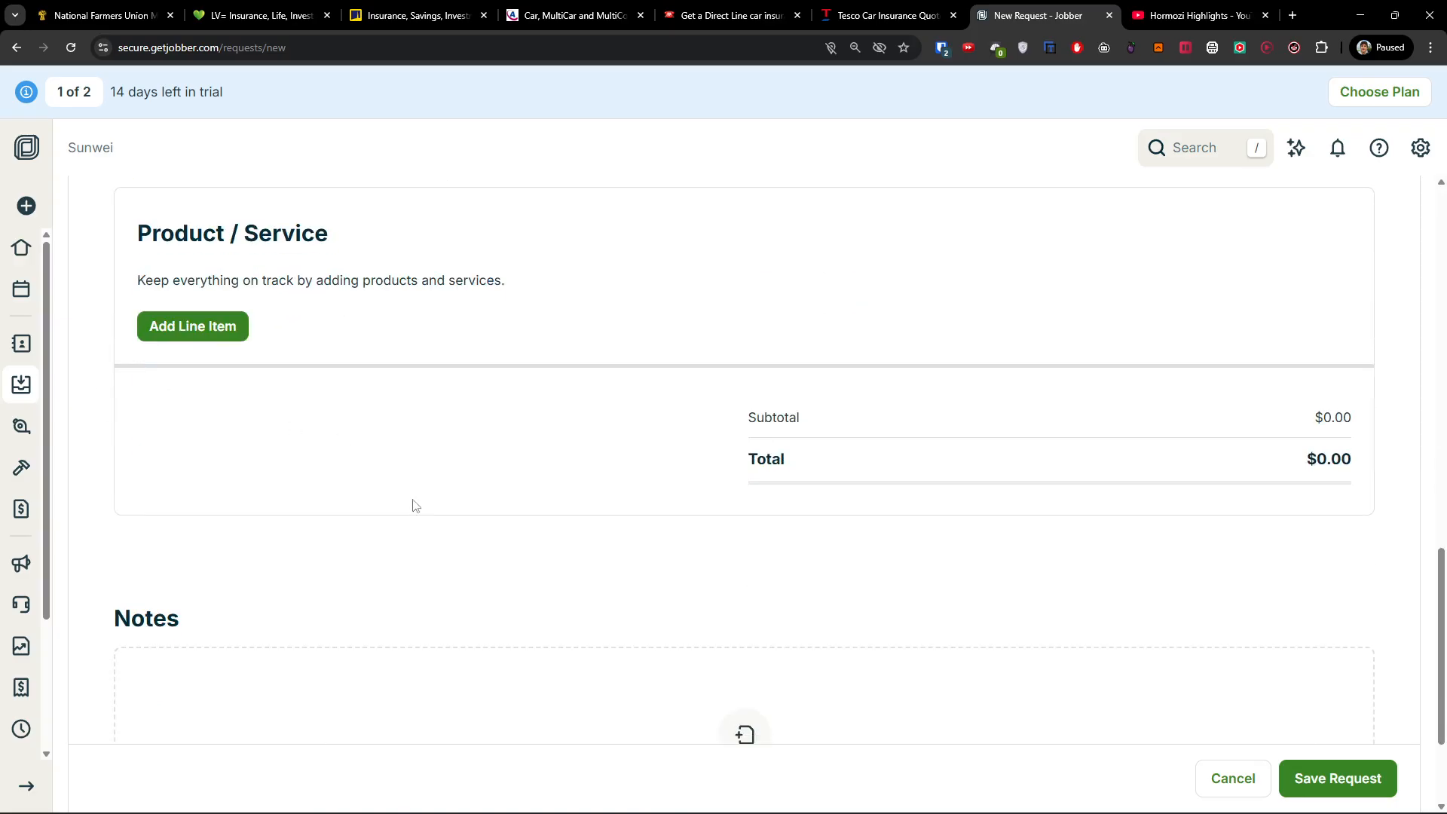
# Add a Free Assessment line item and save the request.
pyautogui.click(218, 333)
pyautogui.scroll(-2, 359, 422)
pyautogui.scroll(2, 279, 455)
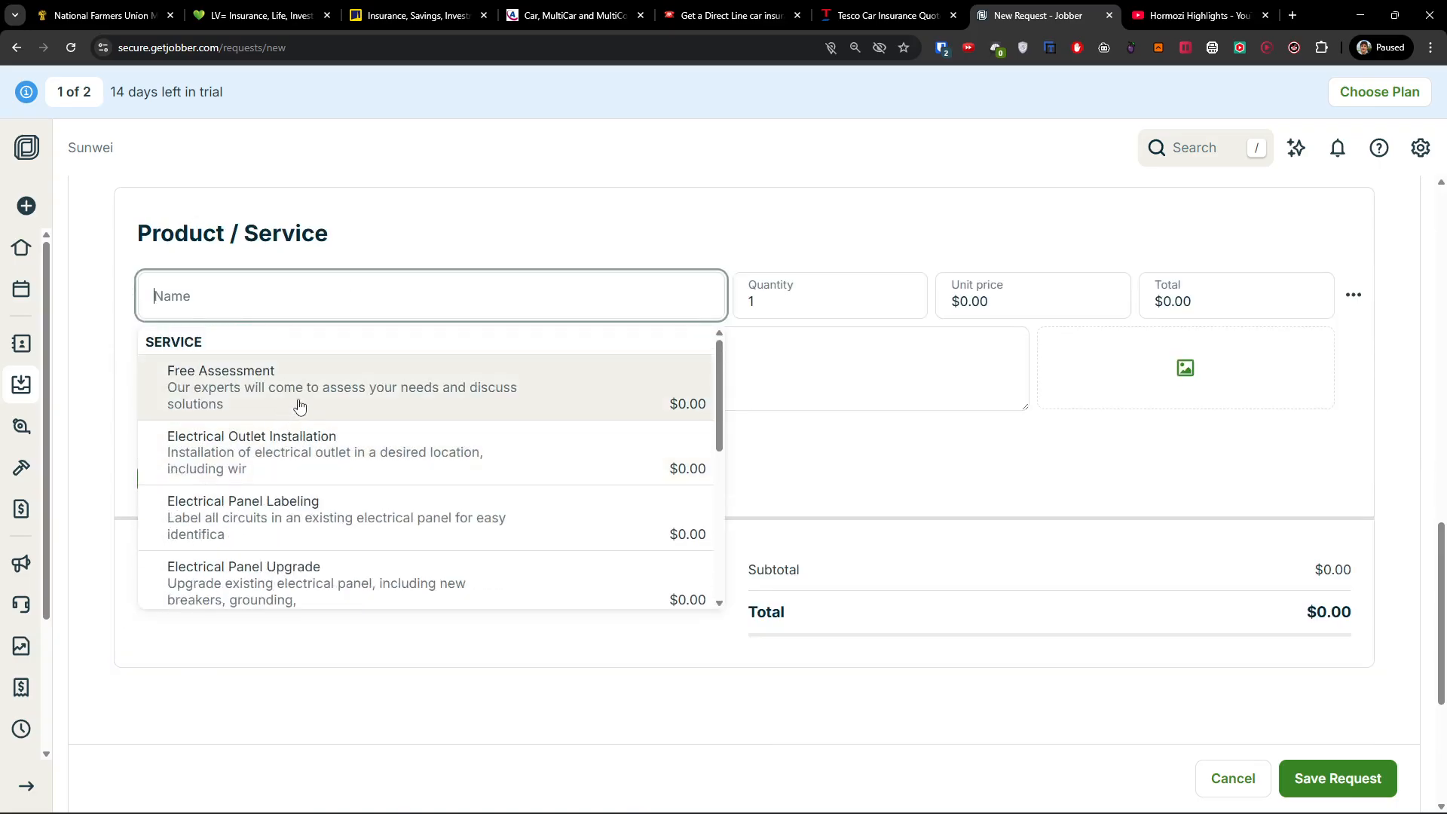
pyautogui.scroll(-2, 372, 479)
pyautogui.scroll(2, 342, 475)
pyautogui.click(242, 384)
pyautogui.moveTo(212, 356); pyautogui.dragTo(640, 384)
pyautogui.click(640, 384)
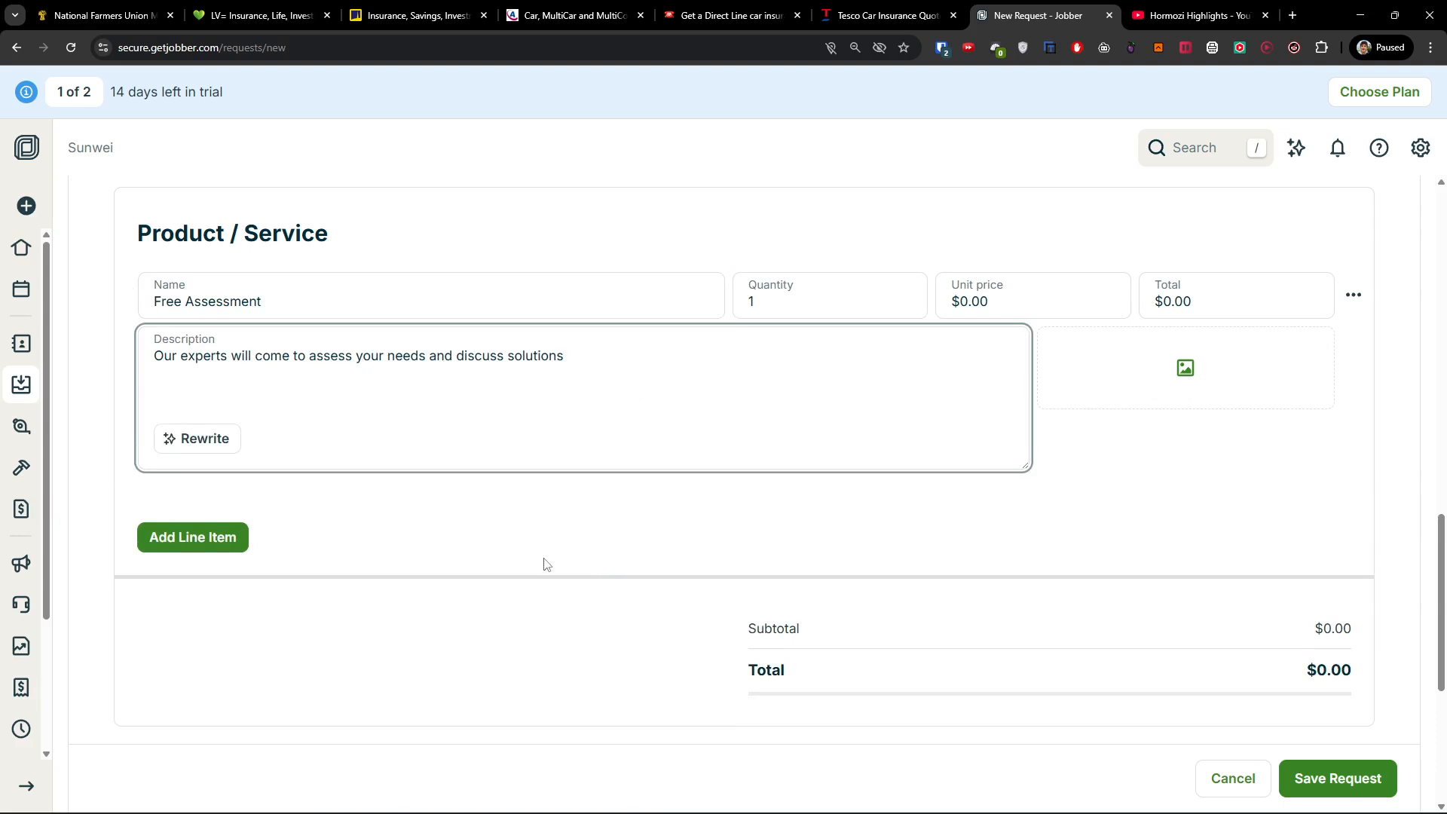
pyautogui.scroll(2, 558, 565)
pyautogui.scroll(-6, 1130, 568)
pyautogui.click(1369, 774)
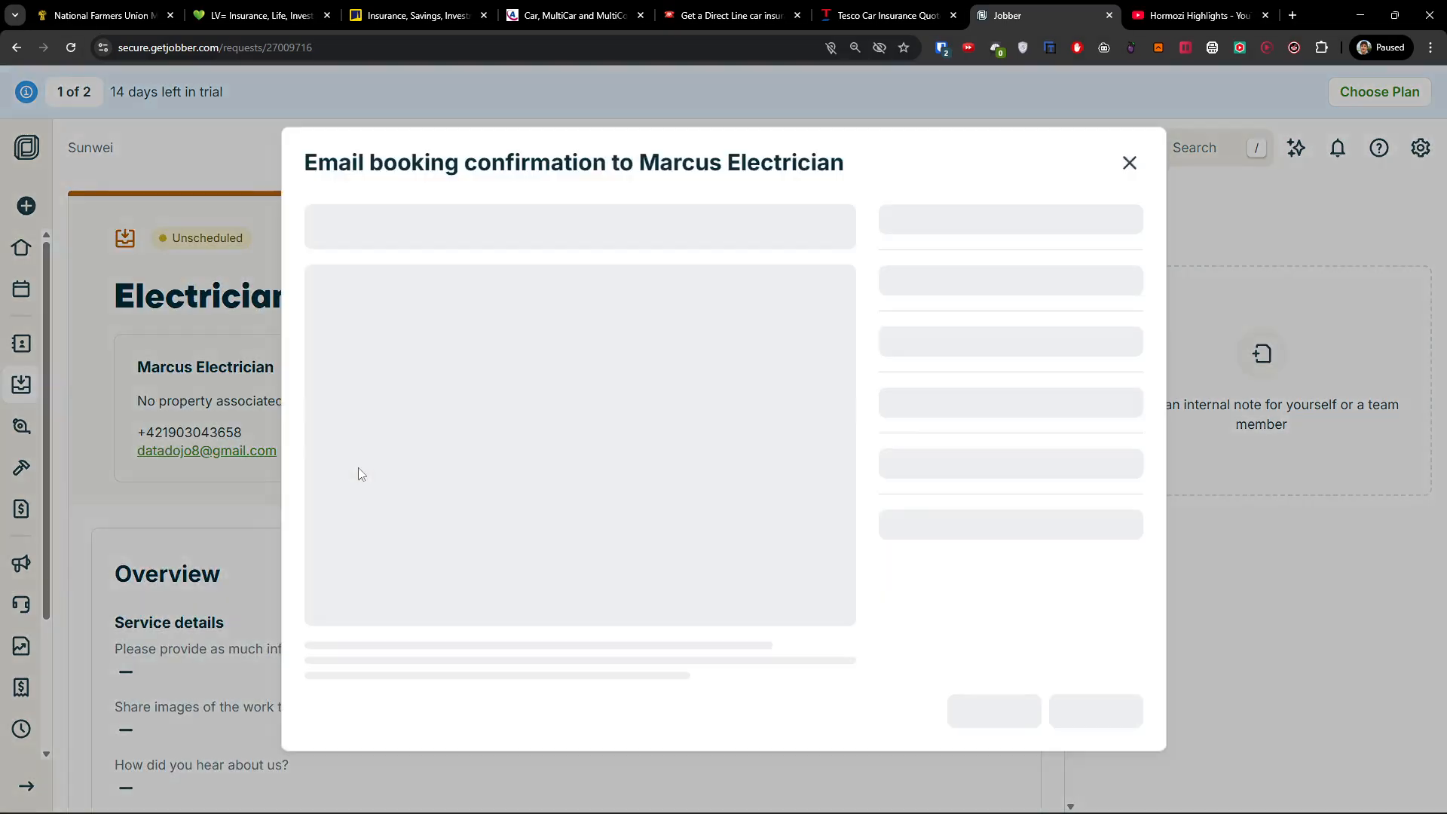
# Look over the booking confirmation email, close it without sending, and go to Quotes.
pyautogui.click(898, 242)
pyautogui.moveTo(521, 422); pyautogui.dragTo(274, 400)
pyautogui.click(432, 434)
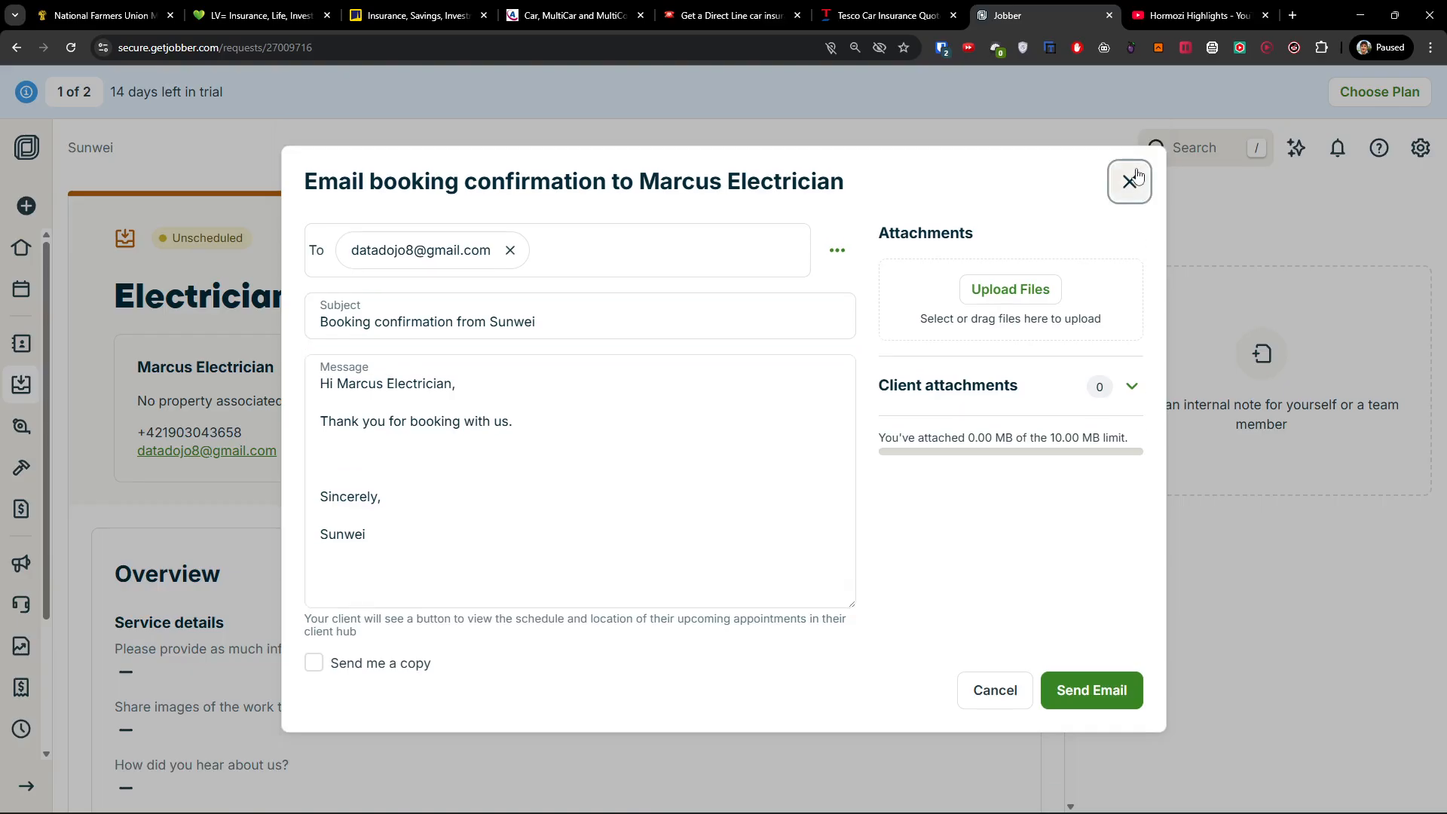
pyautogui.click(1130, 155)
pyautogui.scroll(-8, 485, 414)
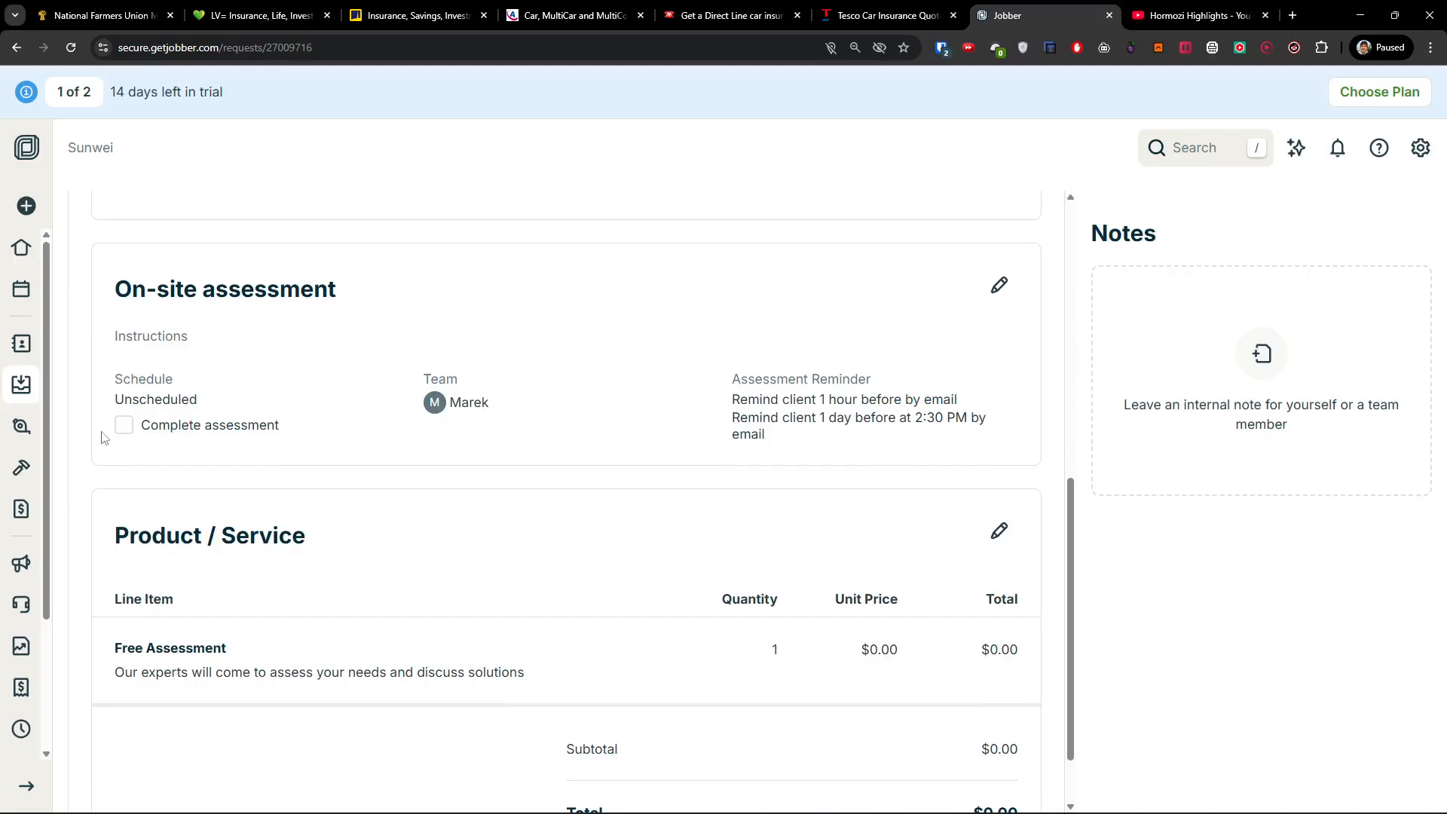
pyautogui.scroll(-1, 318, 525)
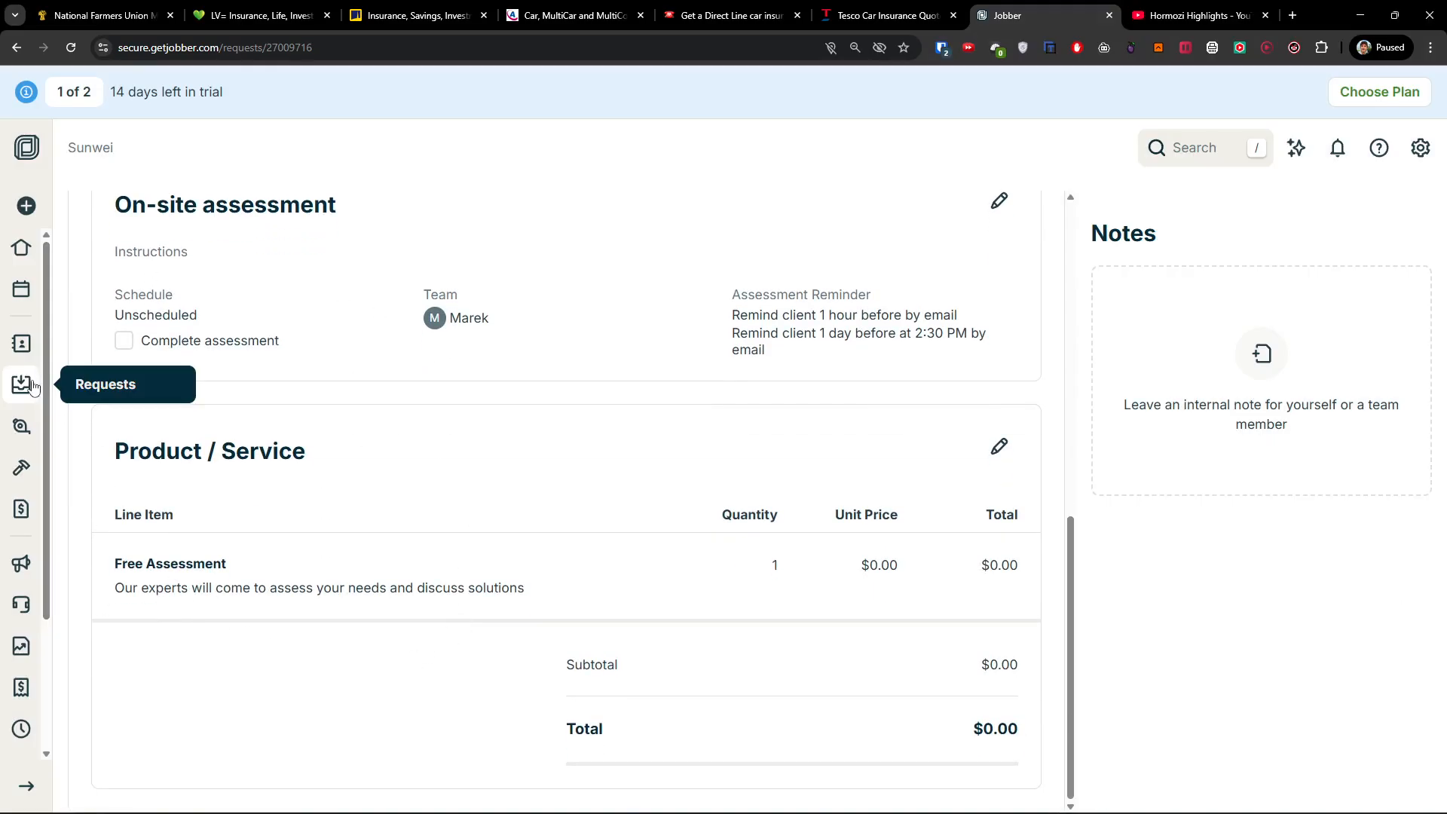
pyautogui.click(22, 426)
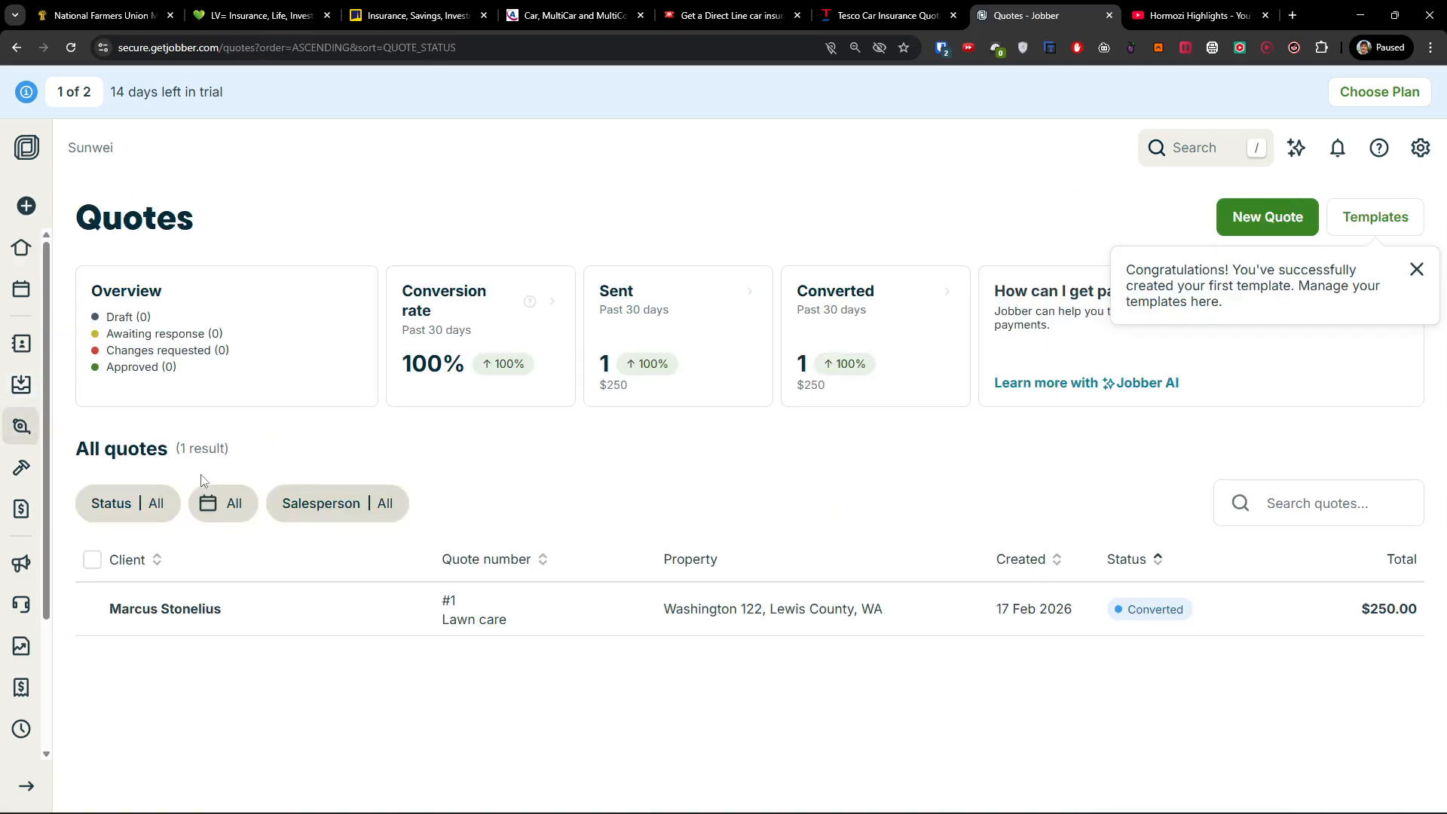
pyautogui.click(1290, 232)
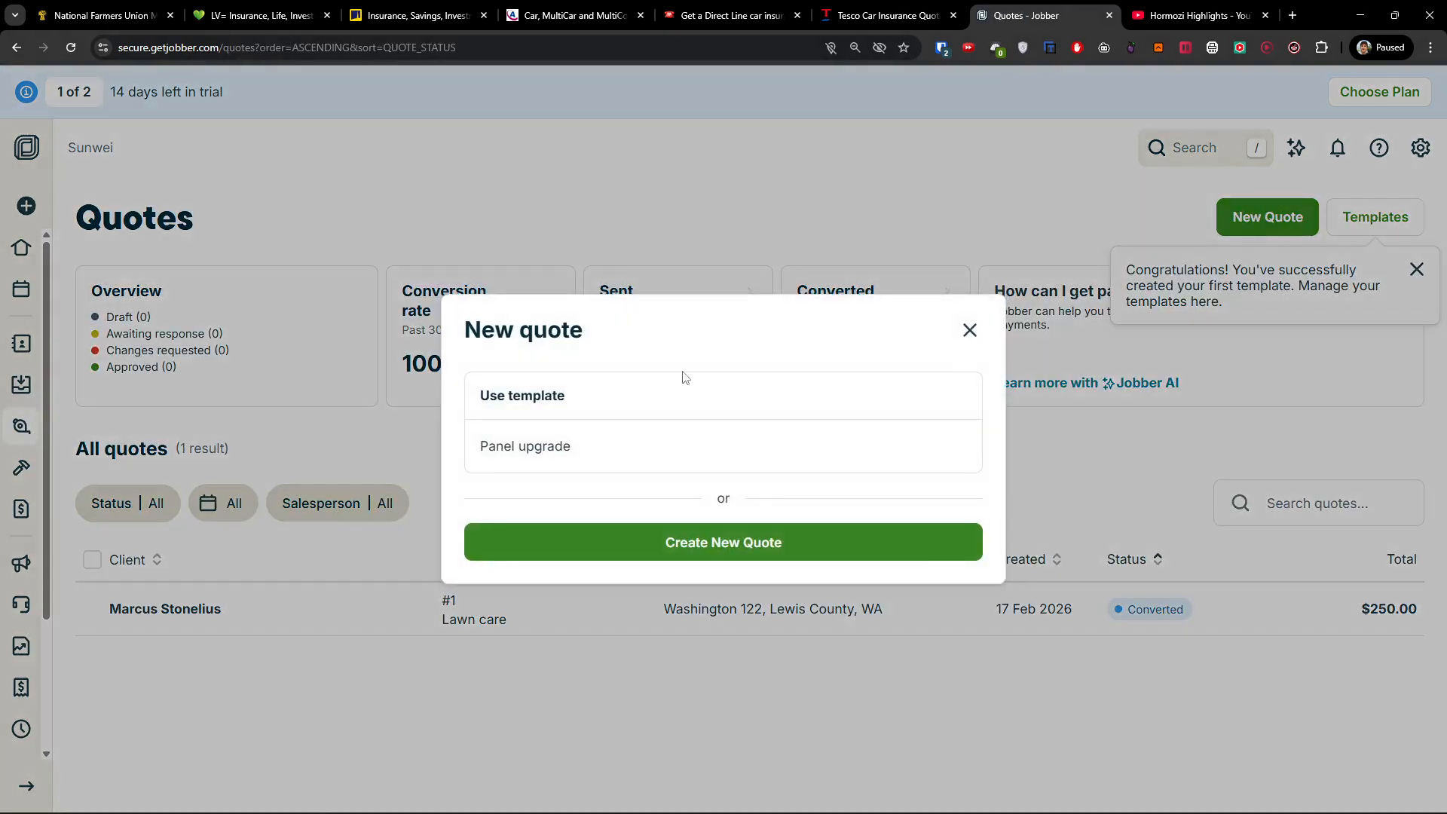
pyautogui.click(645, 547)
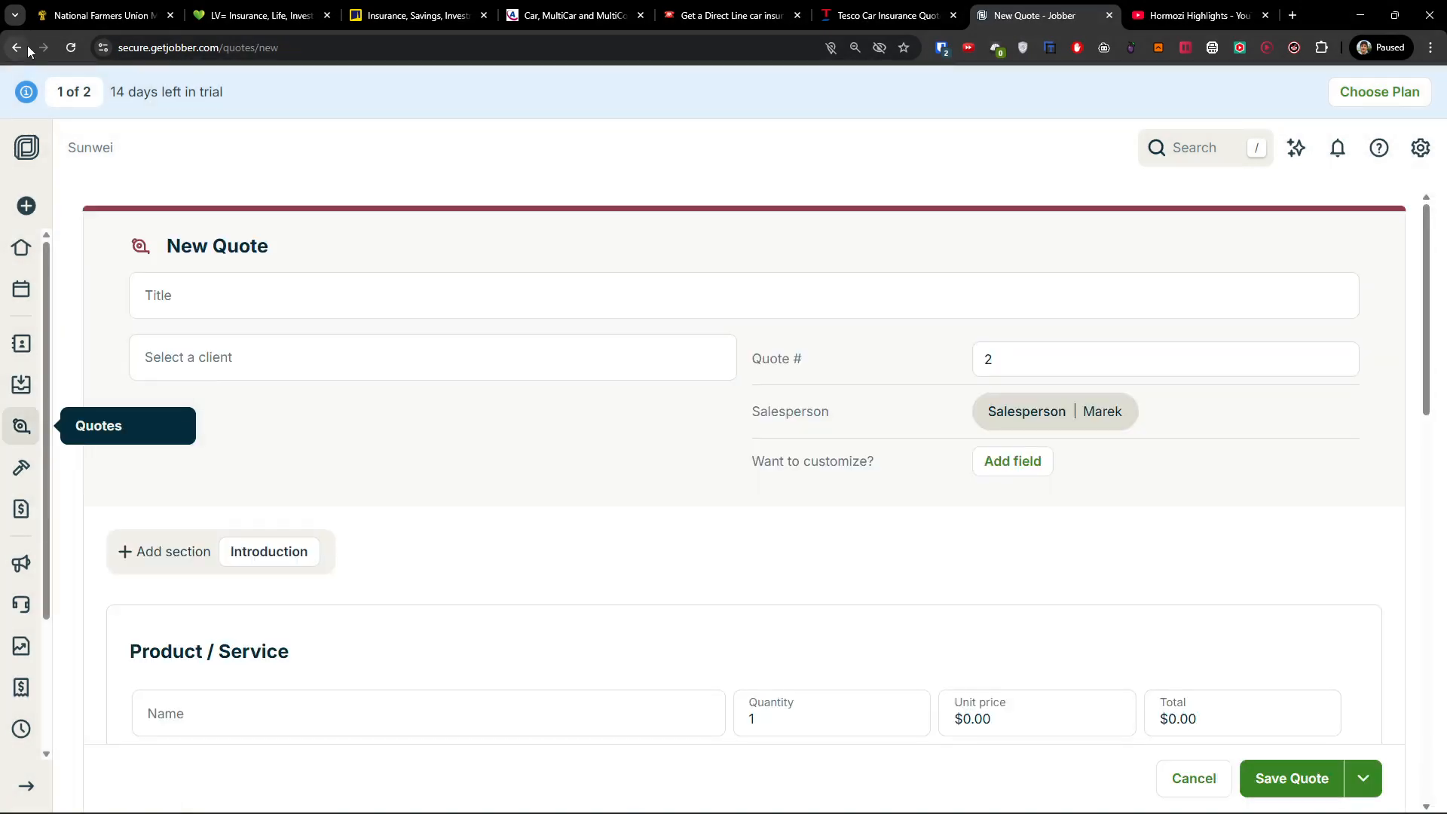
pyautogui.click(26, 49)
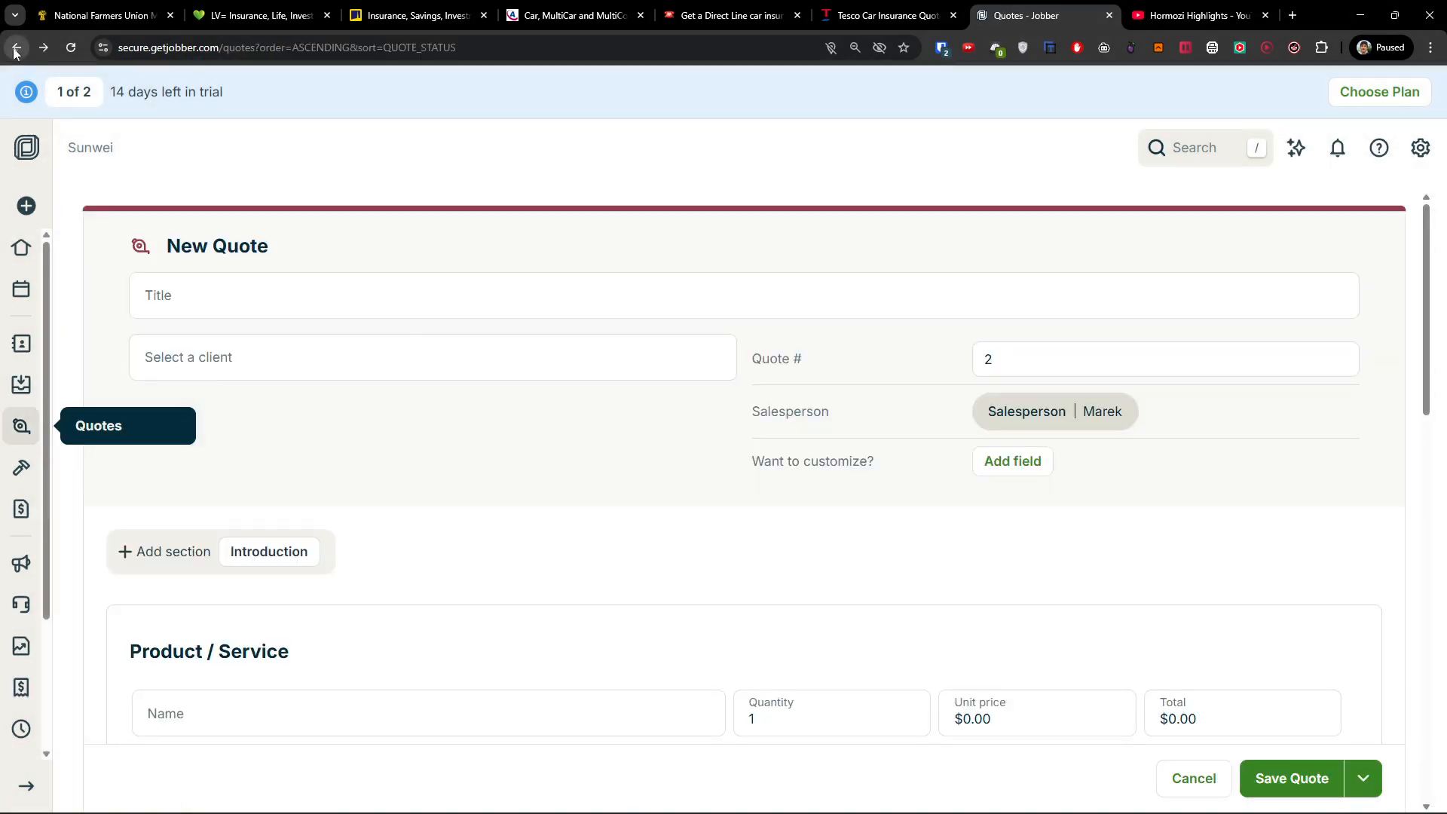
pyautogui.click(1268, 217)
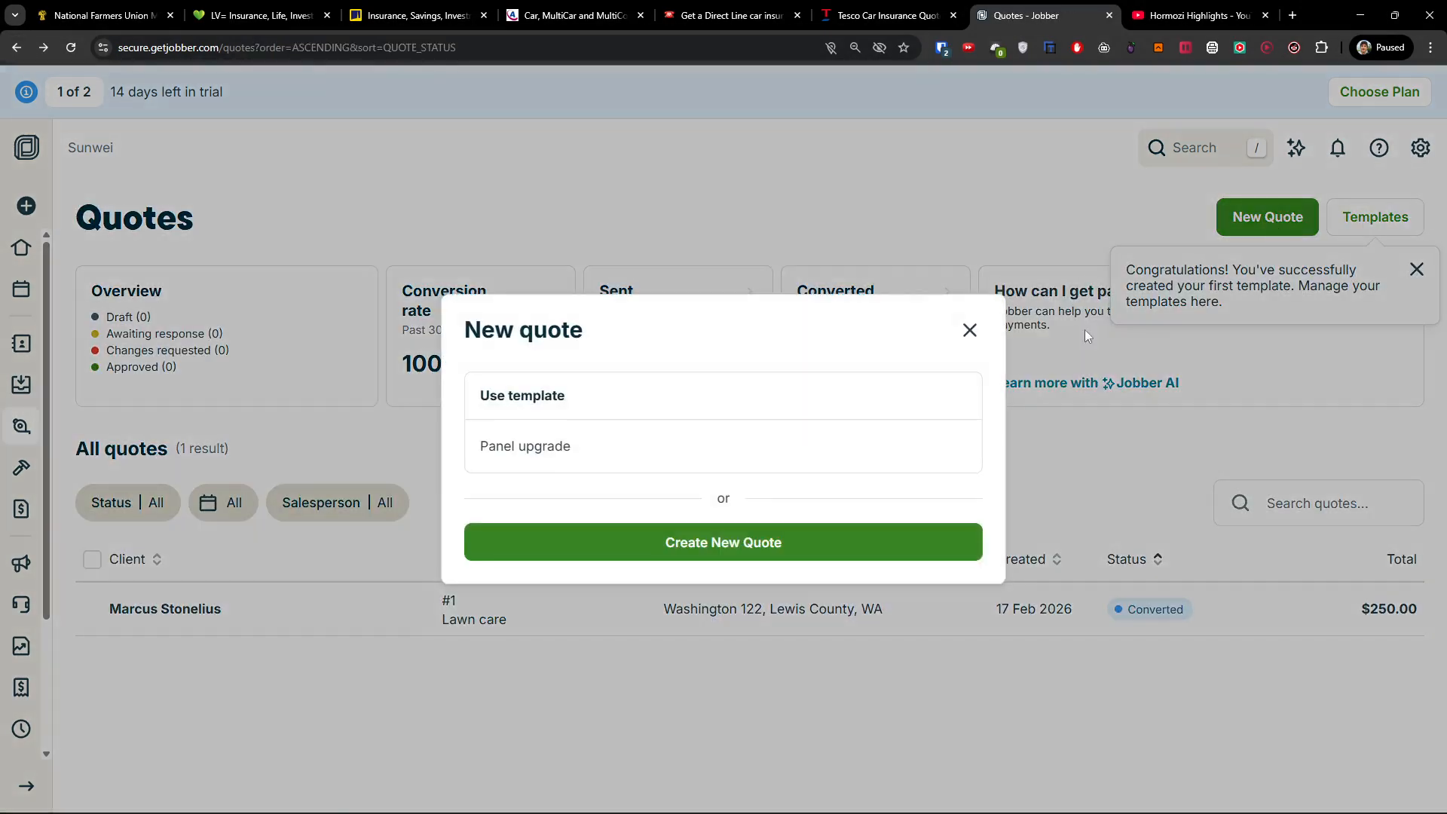
pyautogui.click(552, 443)
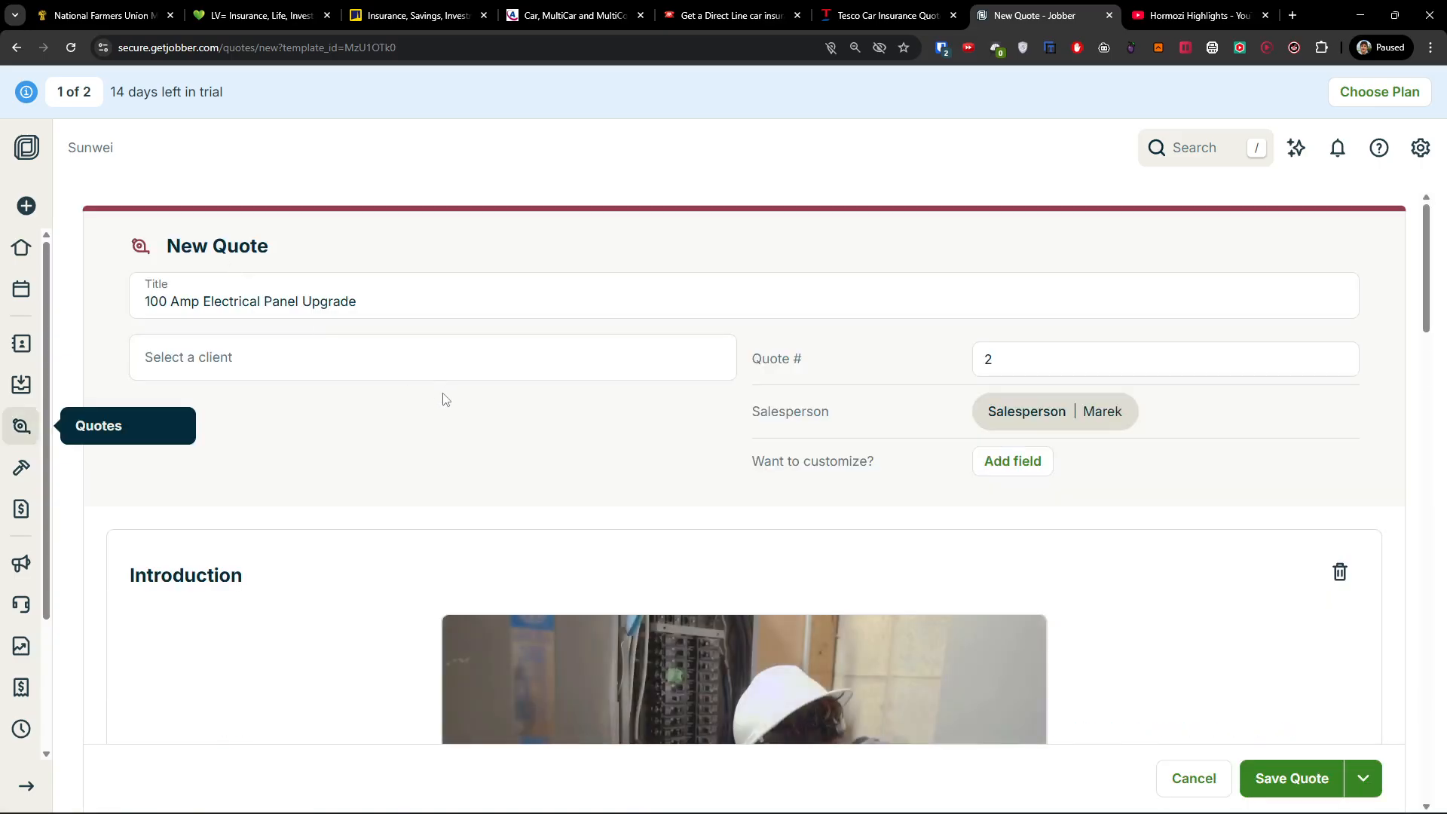
pyautogui.moveTo(362, 300); pyautogui.dragTo(75, 317)
pyautogui.click(332, 359)
pyautogui.click(276, 400)
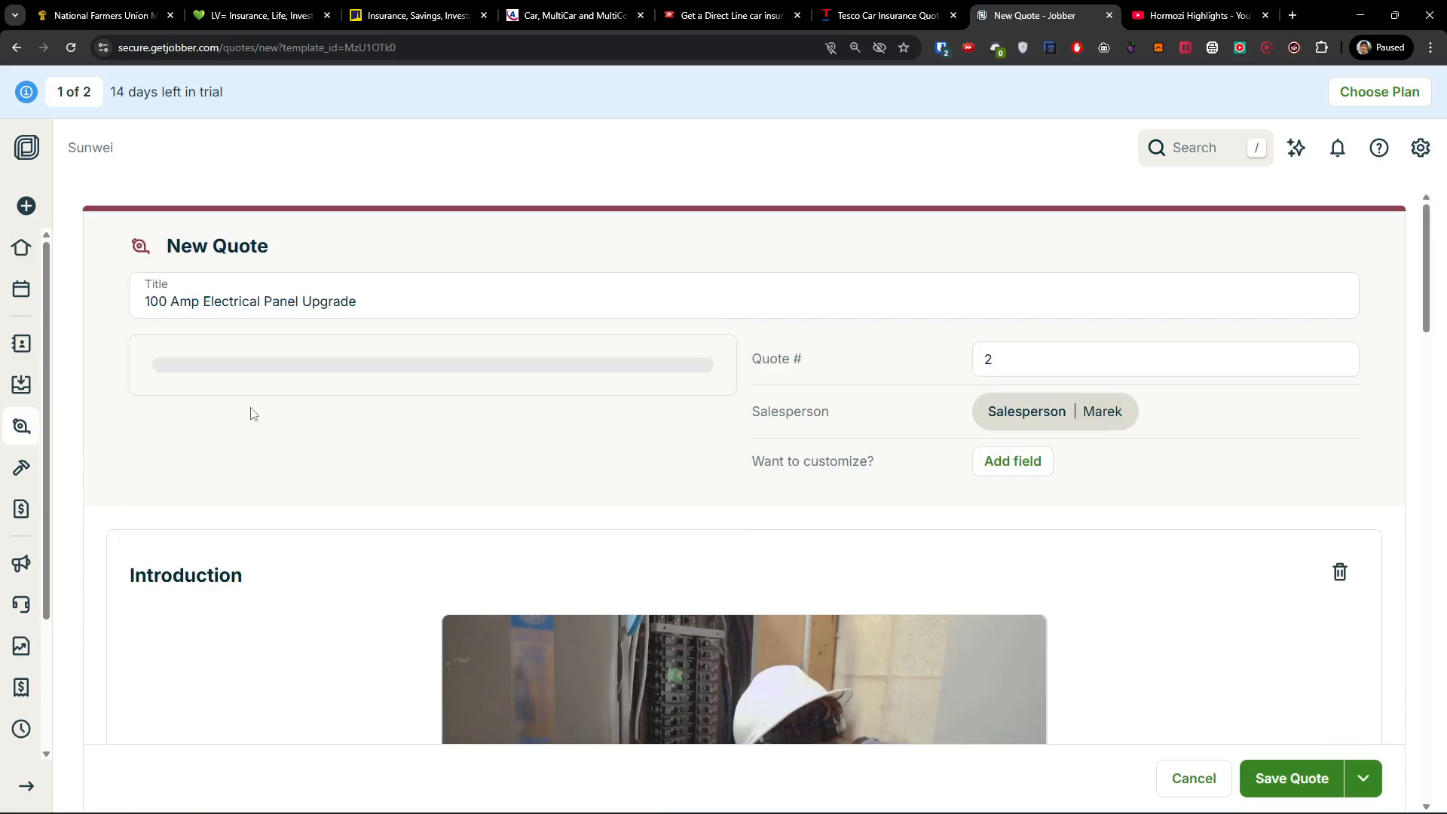
pyautogui.scroll(-5, 975, 356)
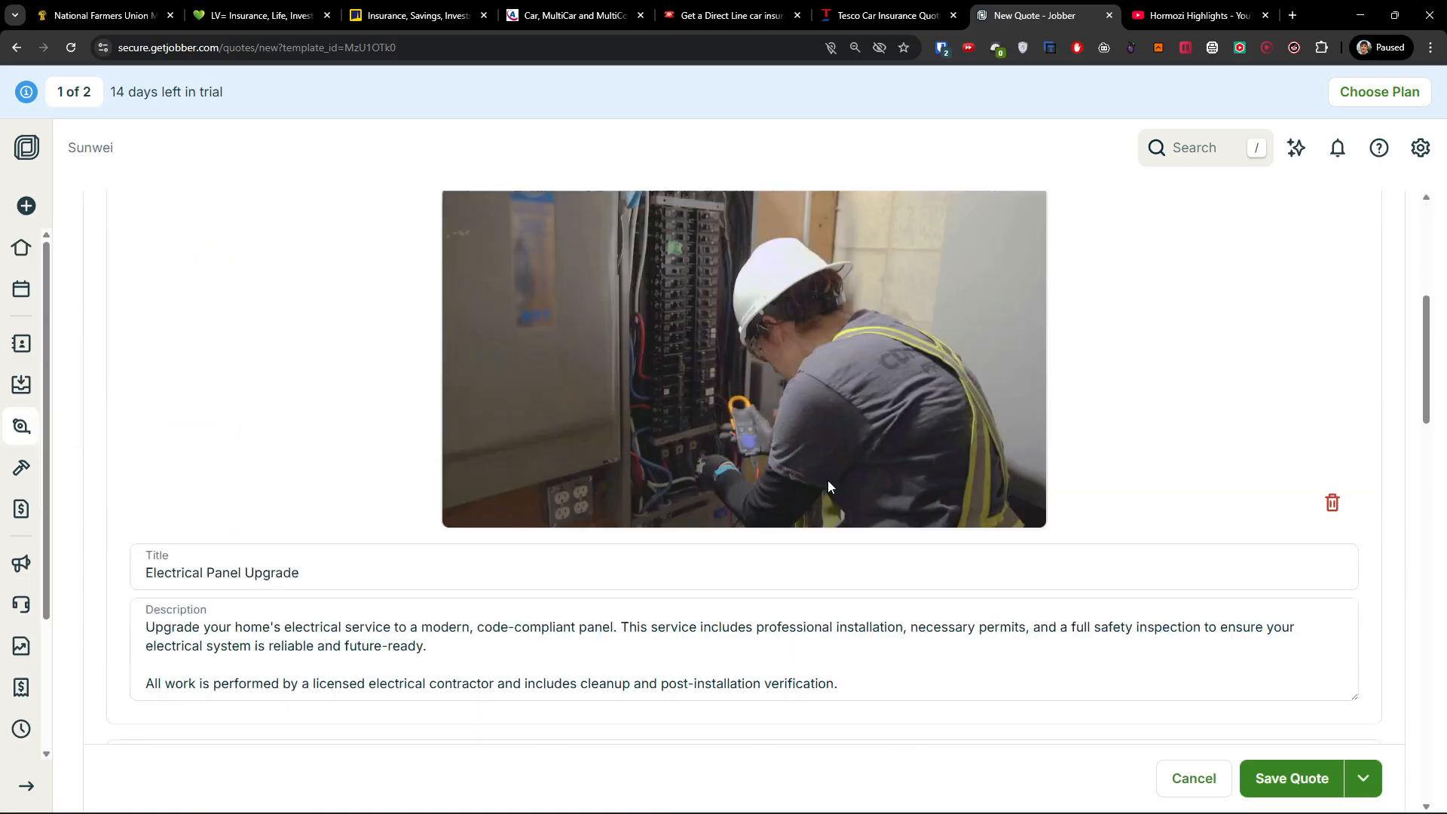
pyautogui.scroll(2, 274, 455)
pyautogui.scroll(-1, 577, 533)
pyautogui.scroll(-3, 577, 533)
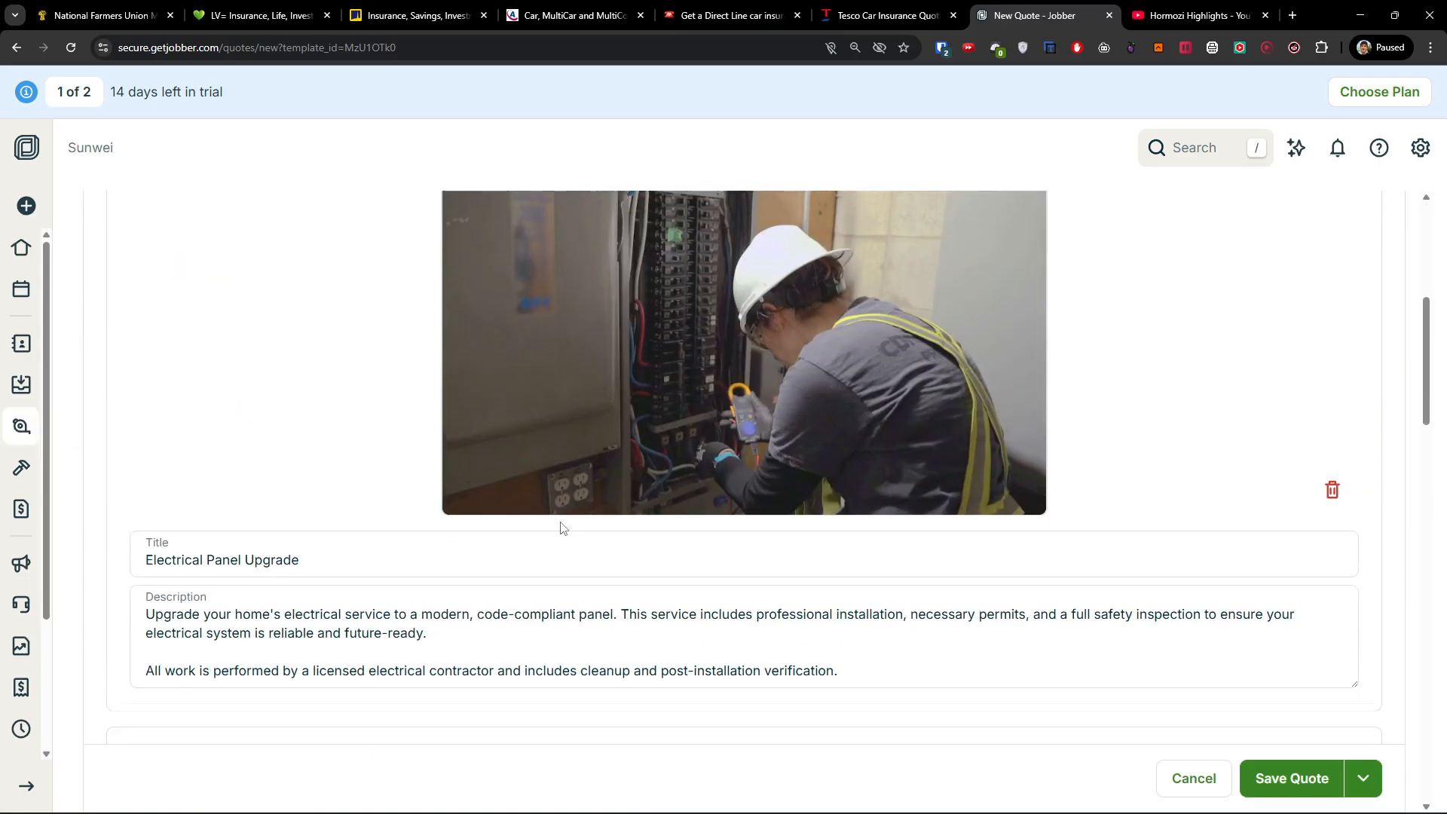
pyautogui.scroll(-4, 251, 497)
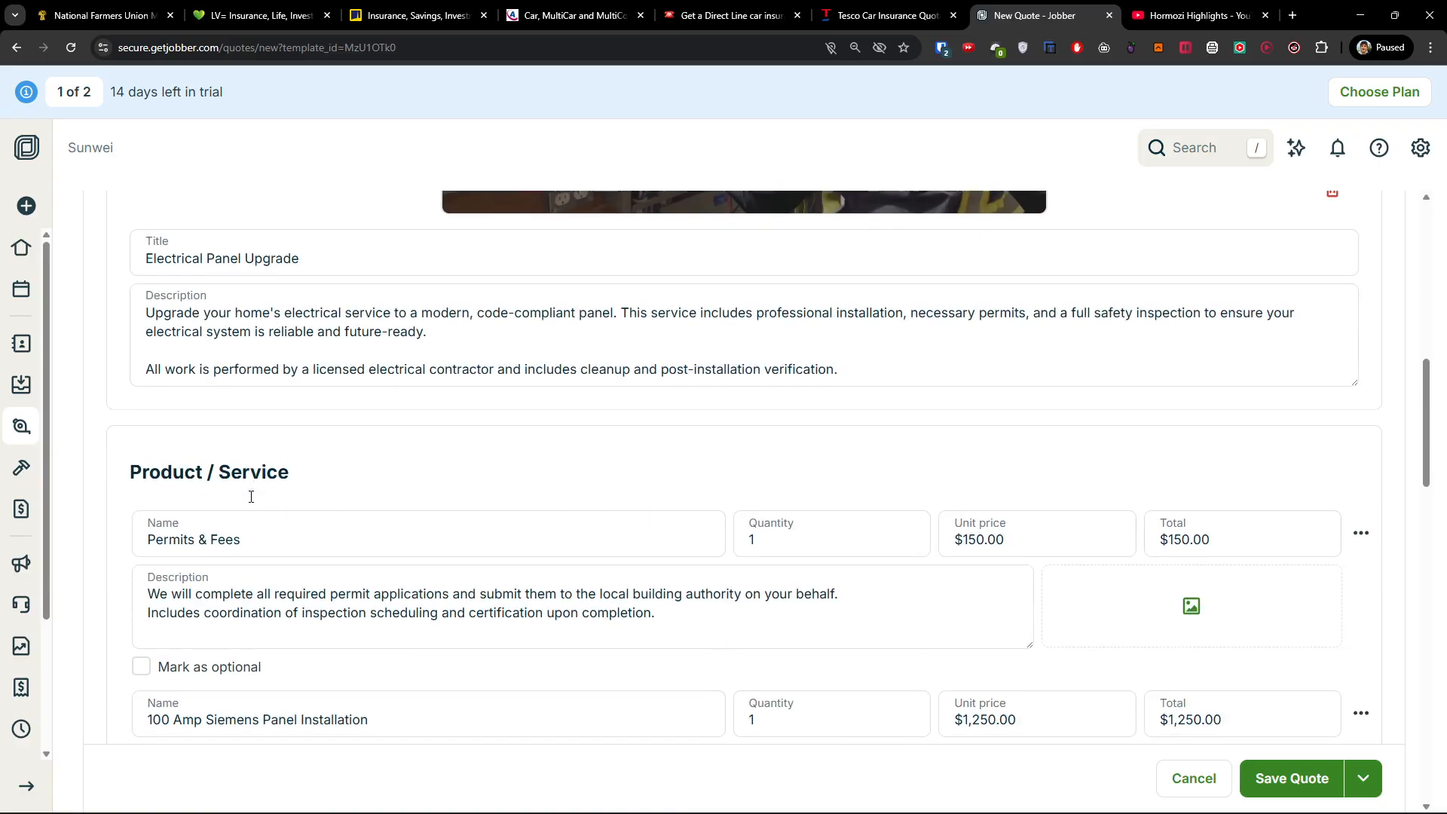
pyautogui.scroll(-2, 251, 497)
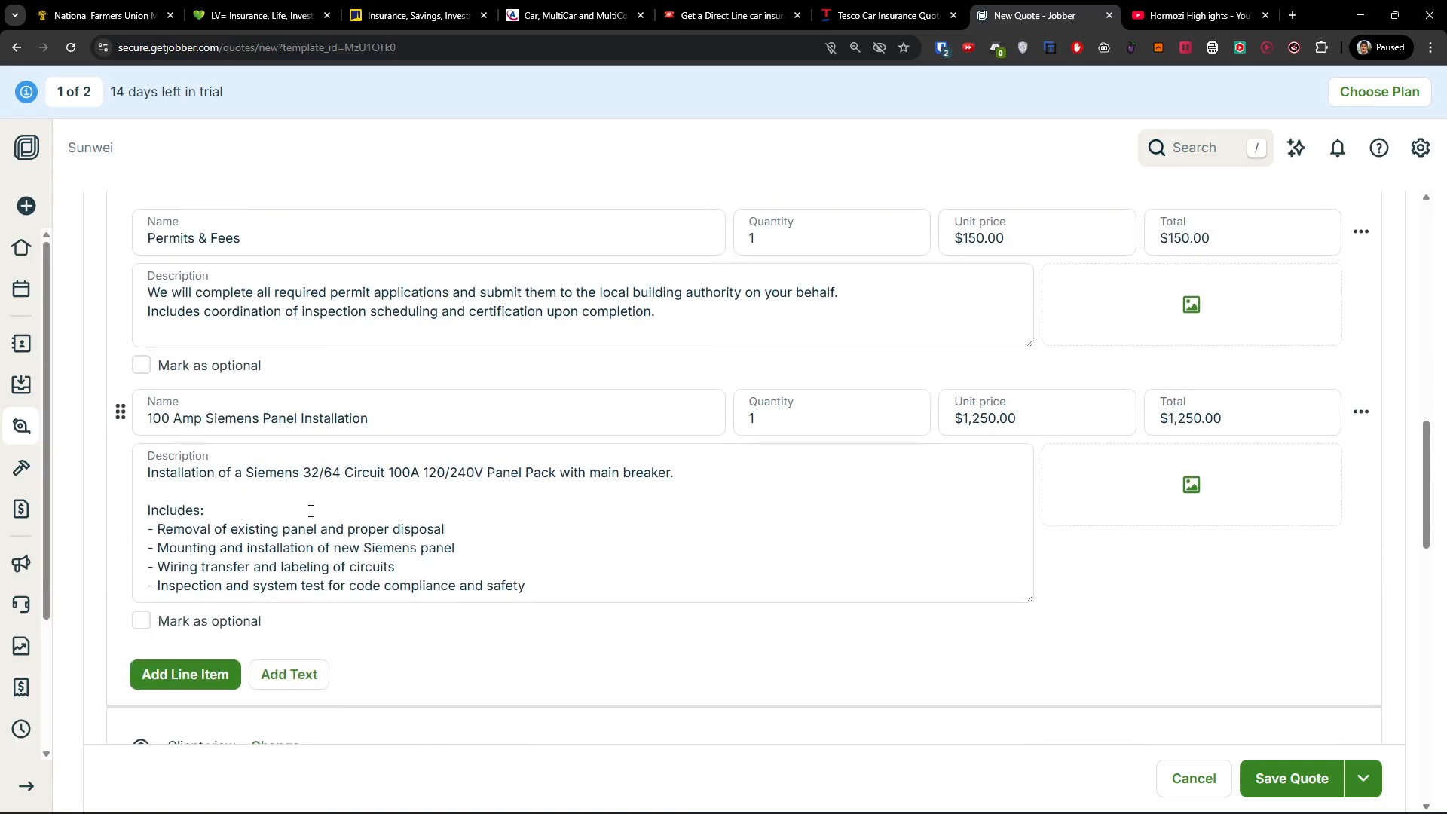
pyautogui.moveTo(311, 511); pyautogui.dragTo(475, 586)
pyautogui.click(476, 586)
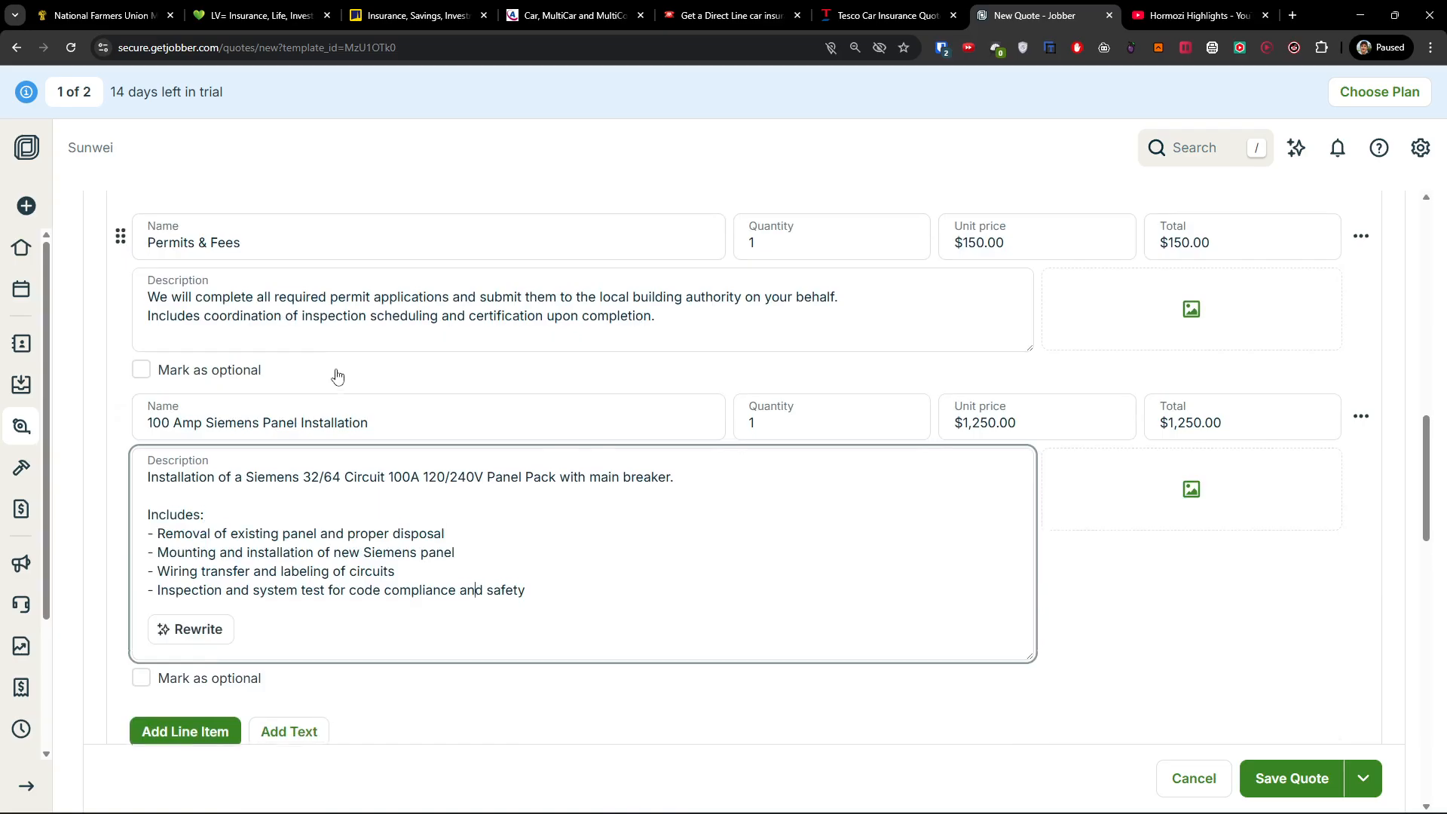
pyautogui.scroll(2, 337, 377)
pyautogui.click(1068, 385)
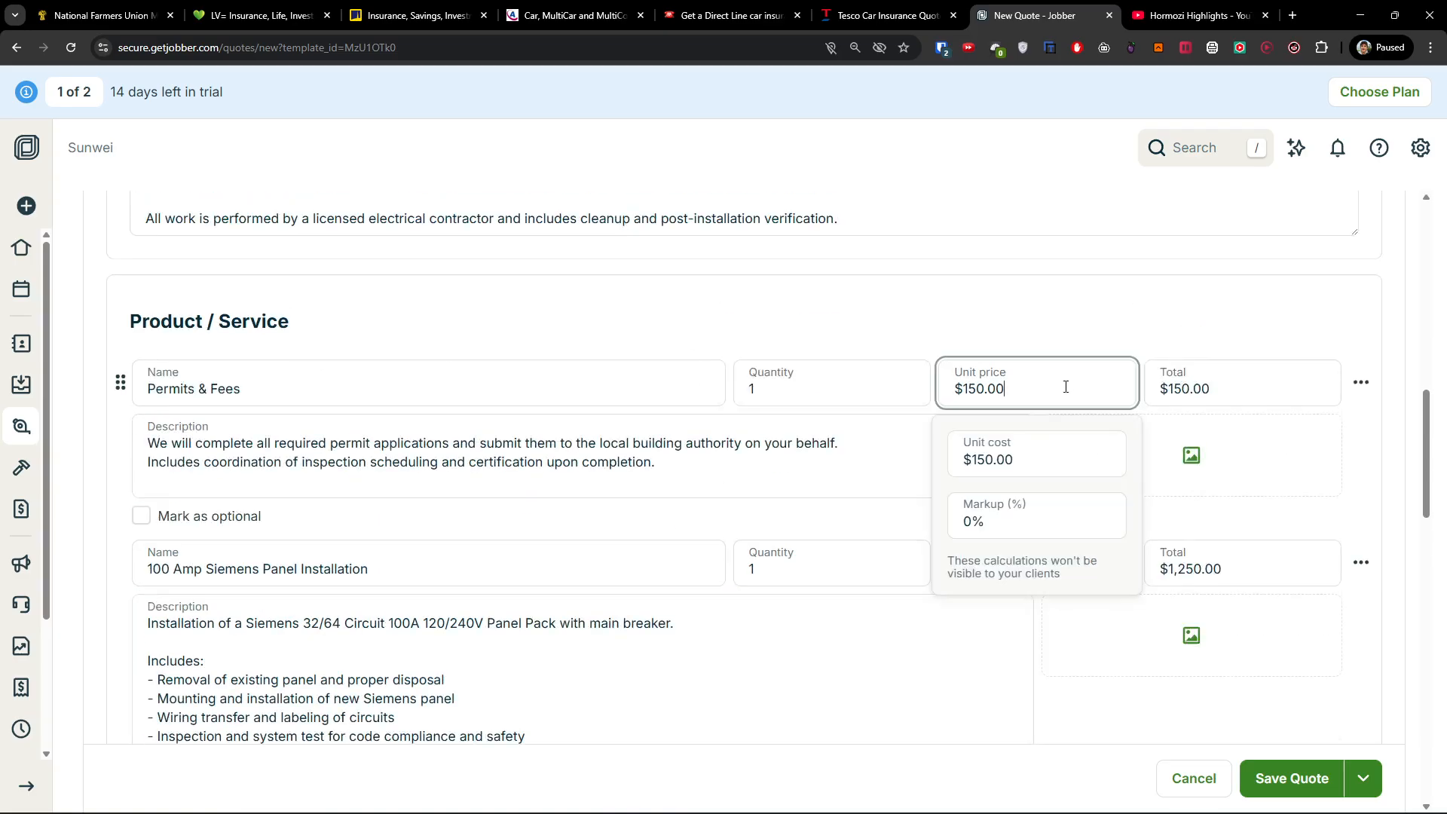
pyautogui.click(797, 390)
pyautogui.click(1042, 394)
pyautogui.click(1231, 391)
pyautogui.click(787, 567)
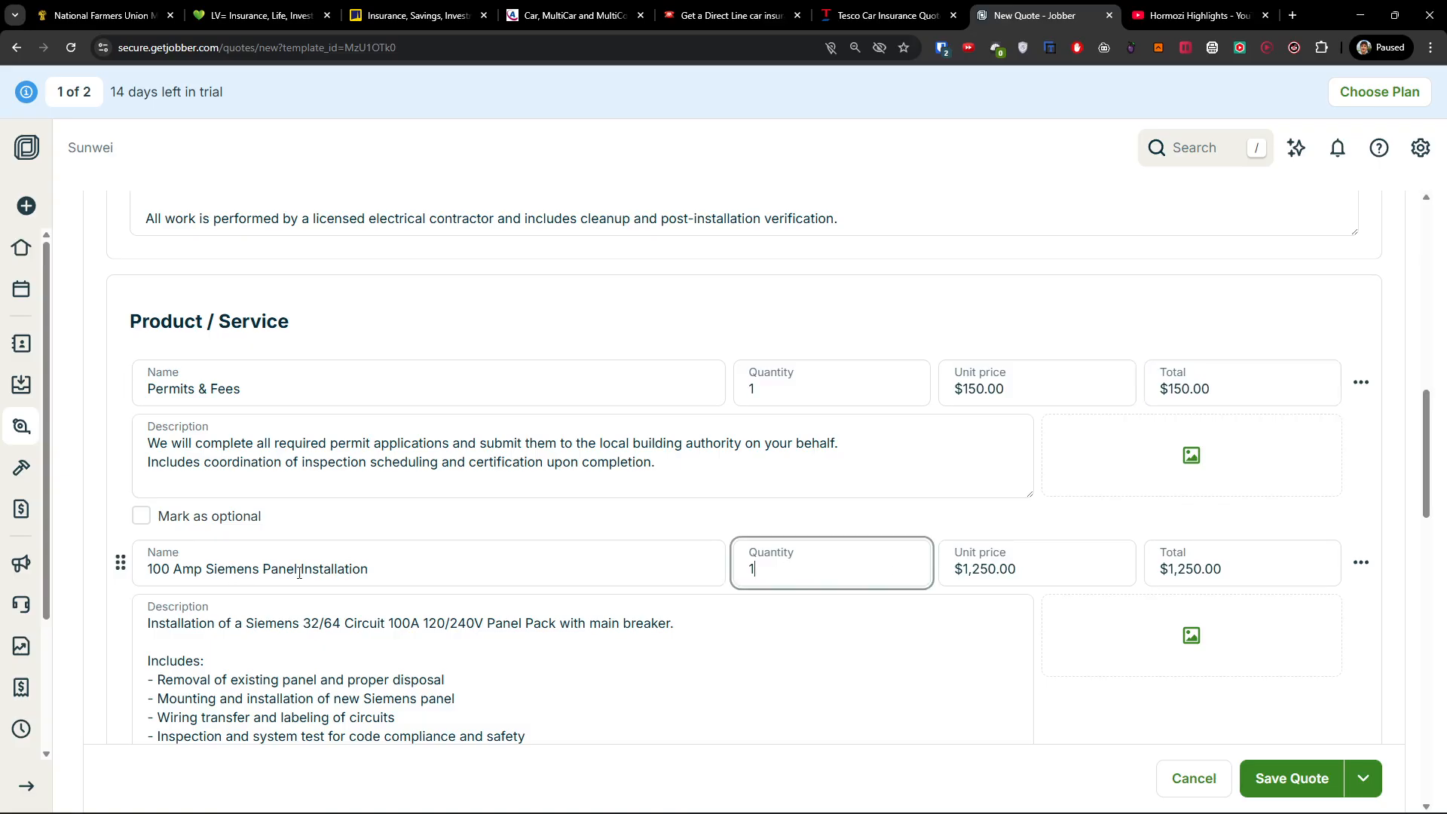
pyautogui.scroll(-2, 332, 488)
pyautogui.click(326, 418)
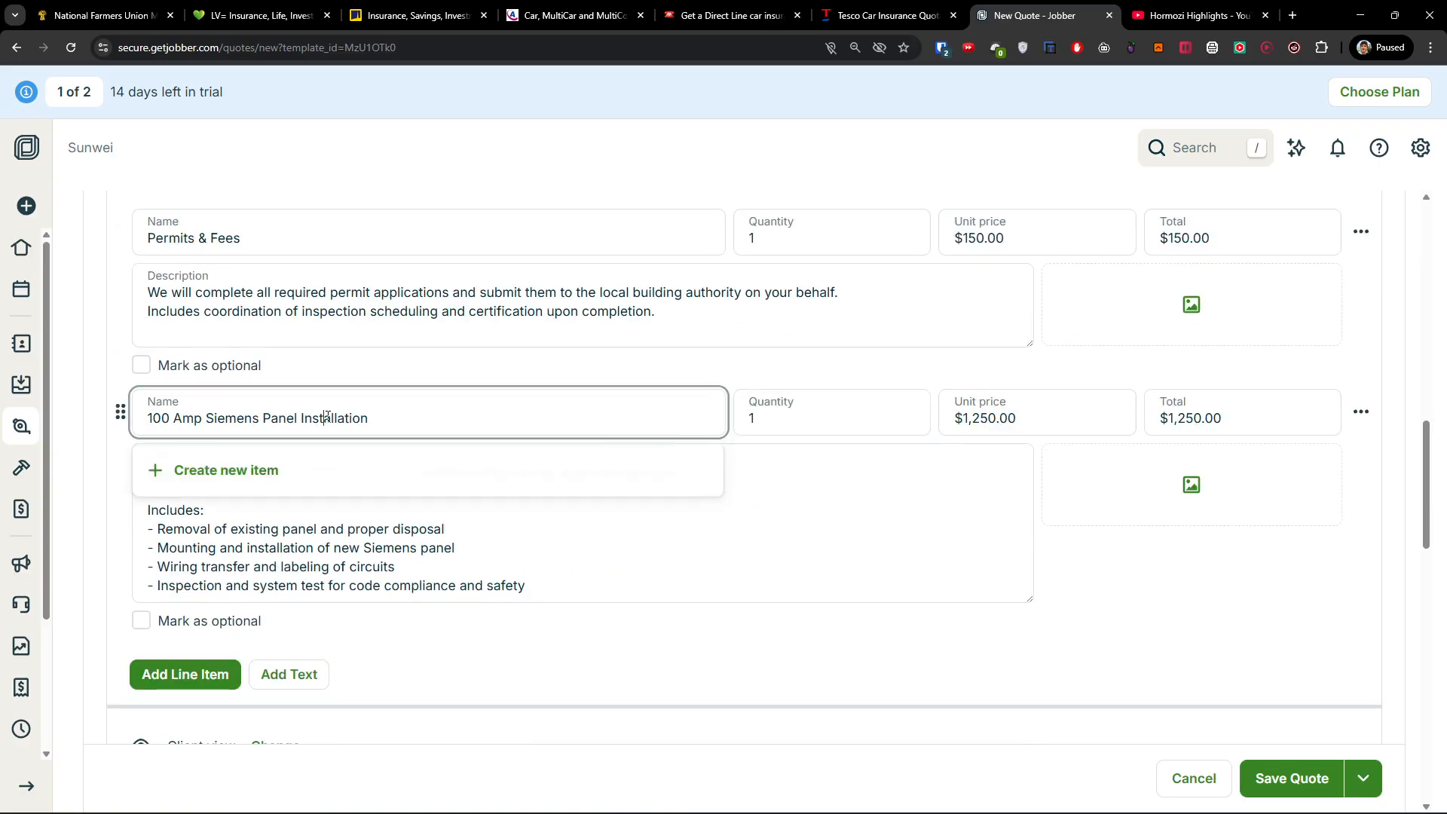
pyautogui.scroll(2, 417, 404)
pyautogui.click(417, 399)
pyautogui.click(280, 443)
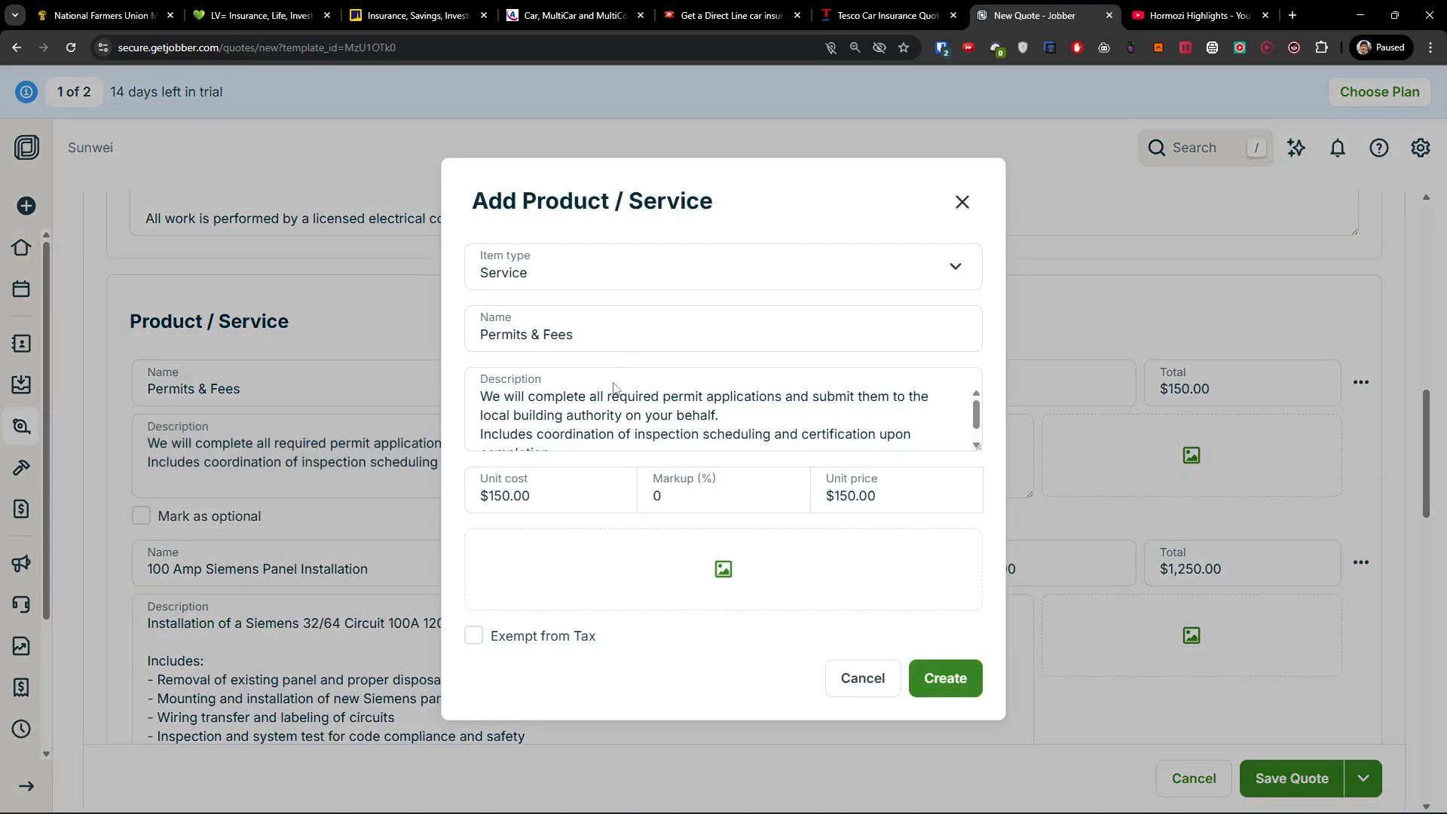
pyautogui.click(963, 201)
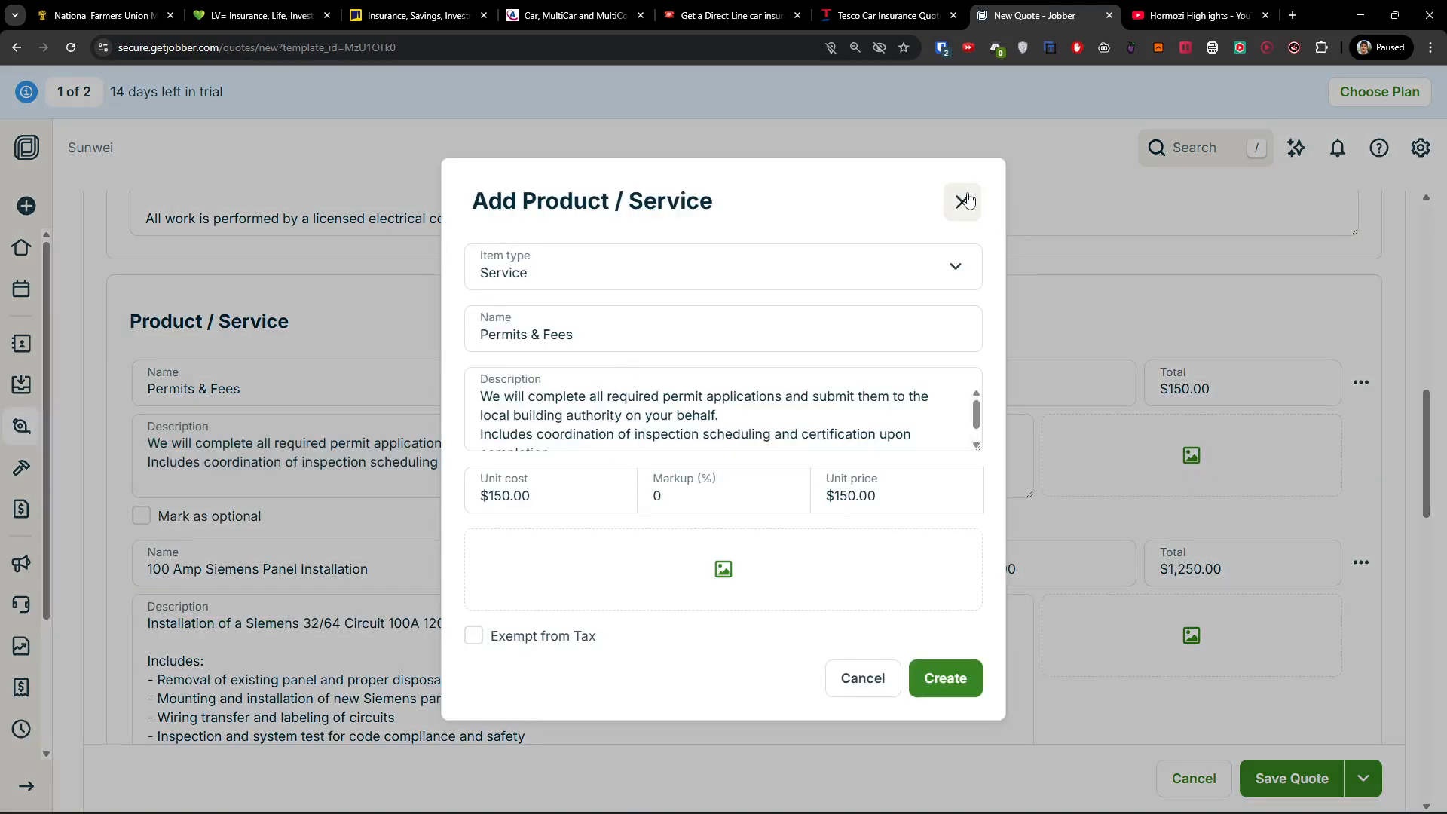
pyautogui.scroll(-2, 301, 453)
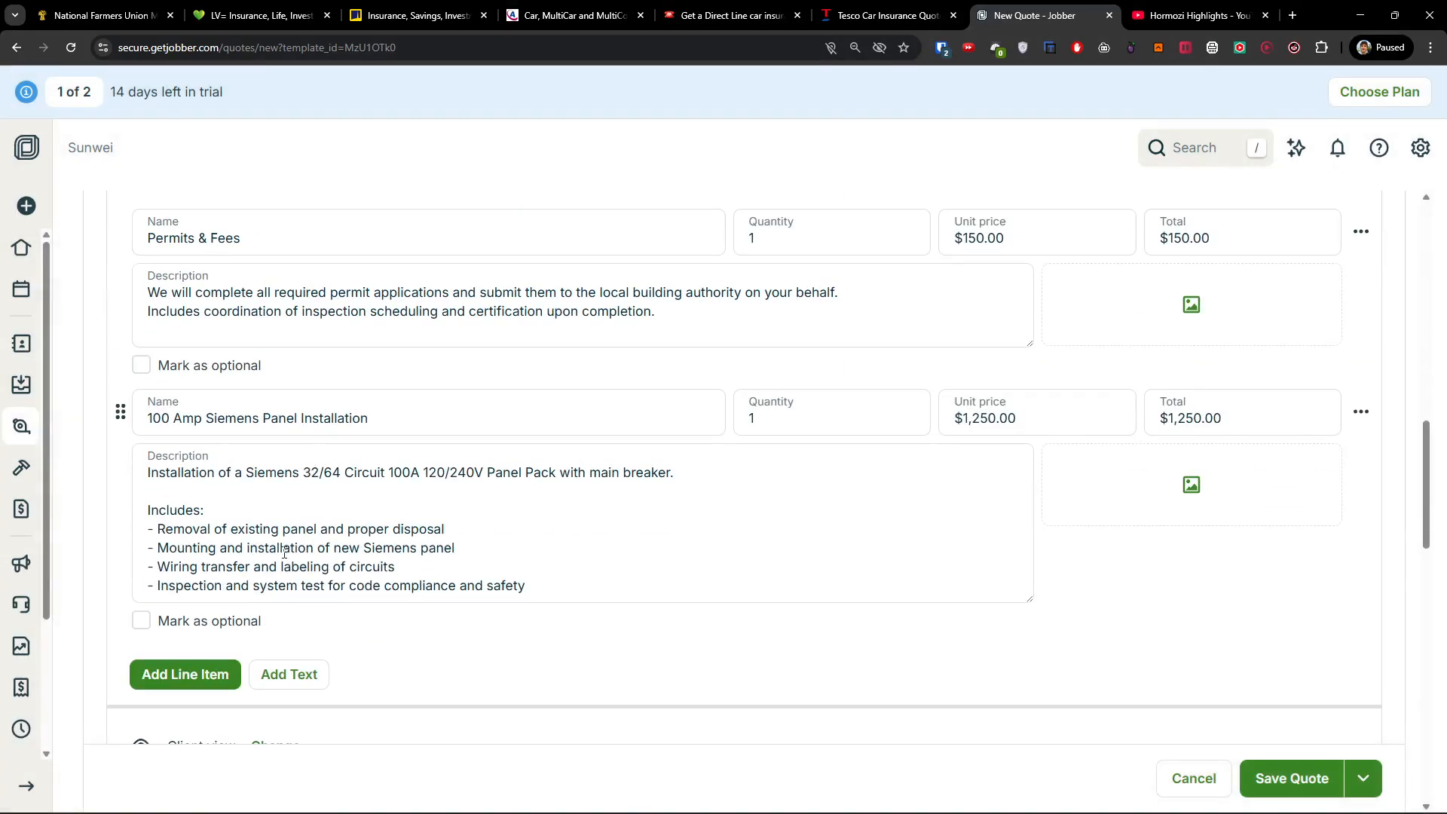
pyautogui.scroll(2, 285, 553)
pyautogui.scroll(-2, 285, 552)
# Add a third line item and name it as a new 'Fan' service.
pyautogui.click(175, 691)
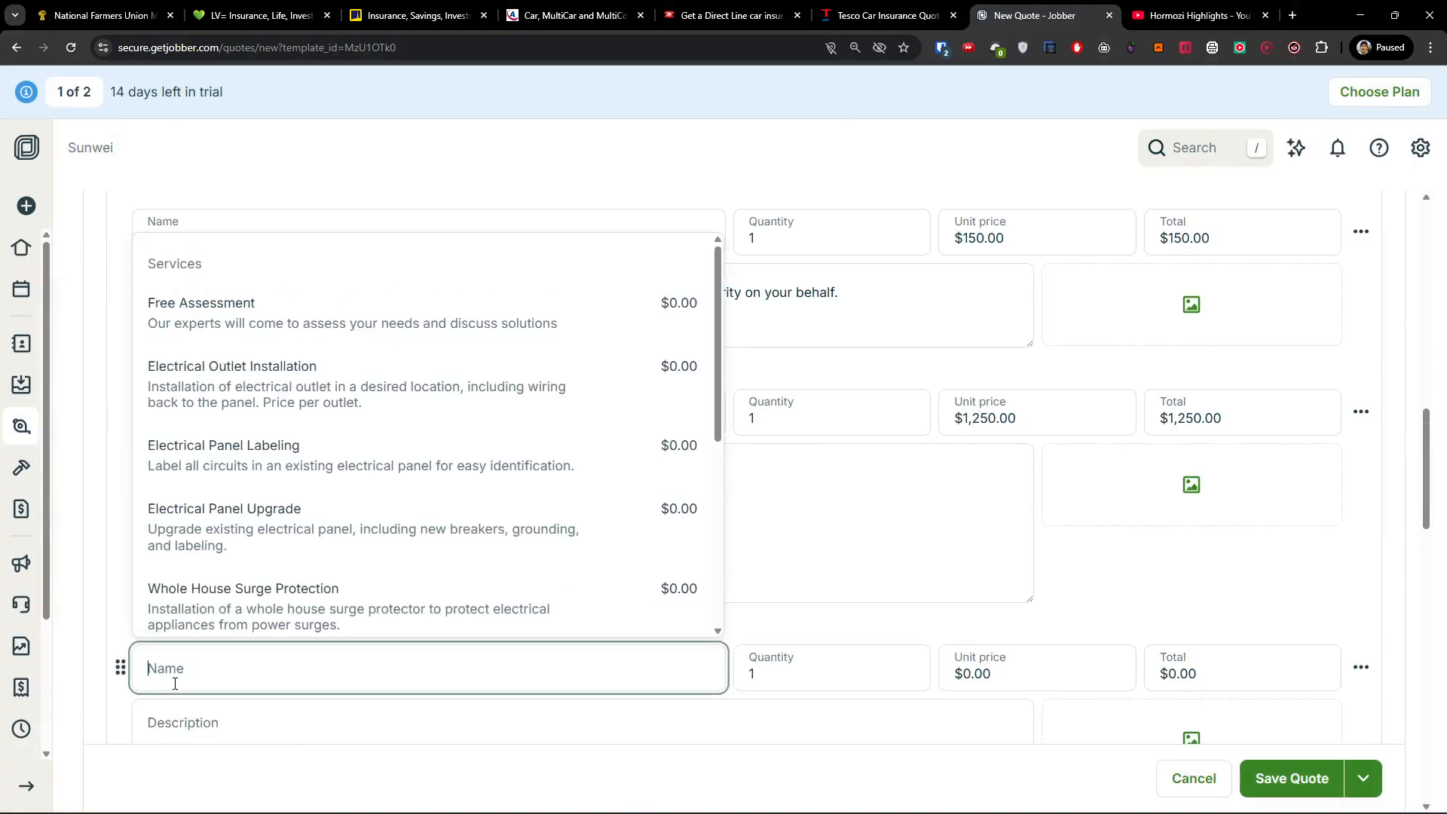
pyautogui.scroll(-4, 340, 430)
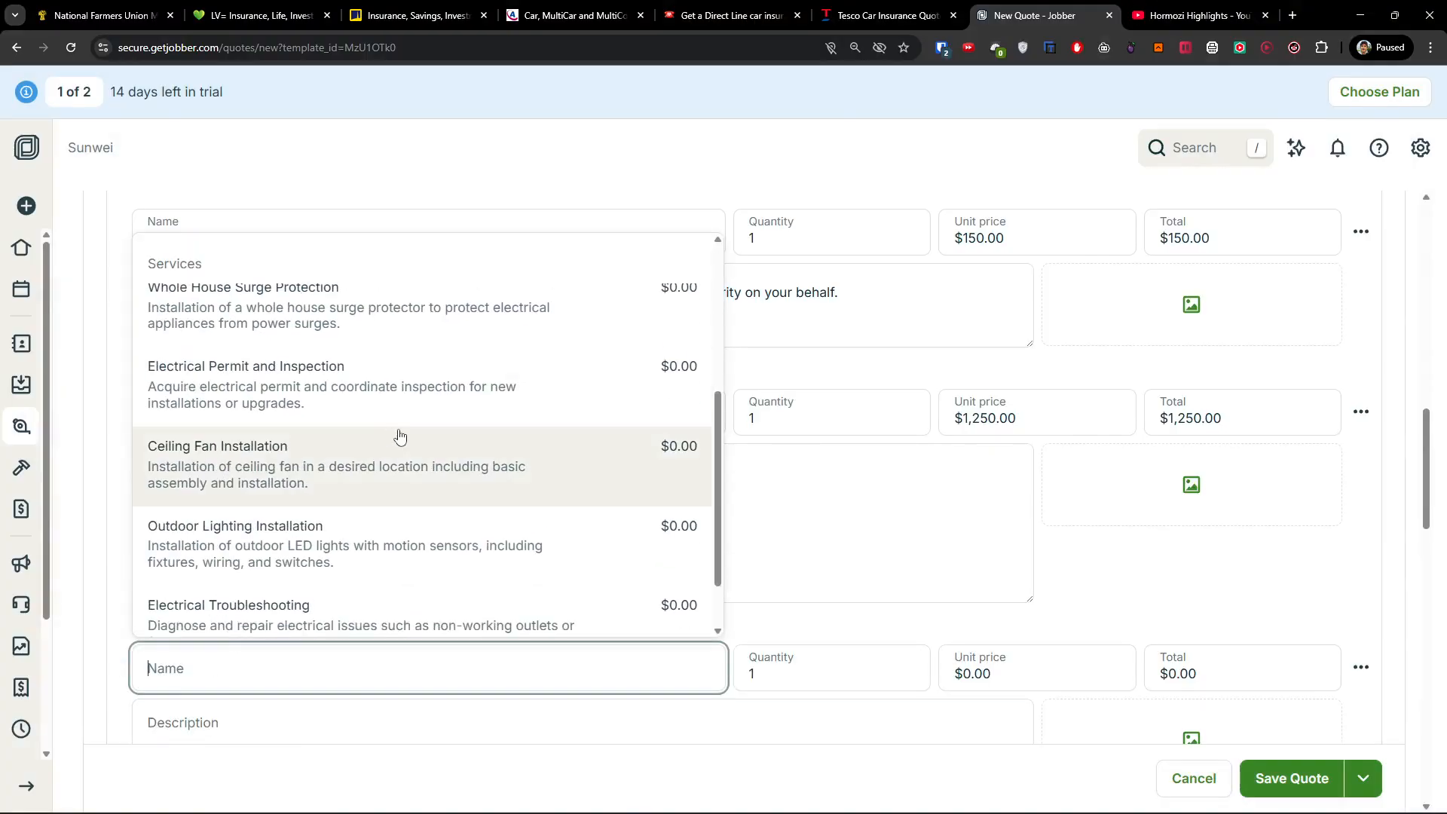
pyautogui.click(402, 472)
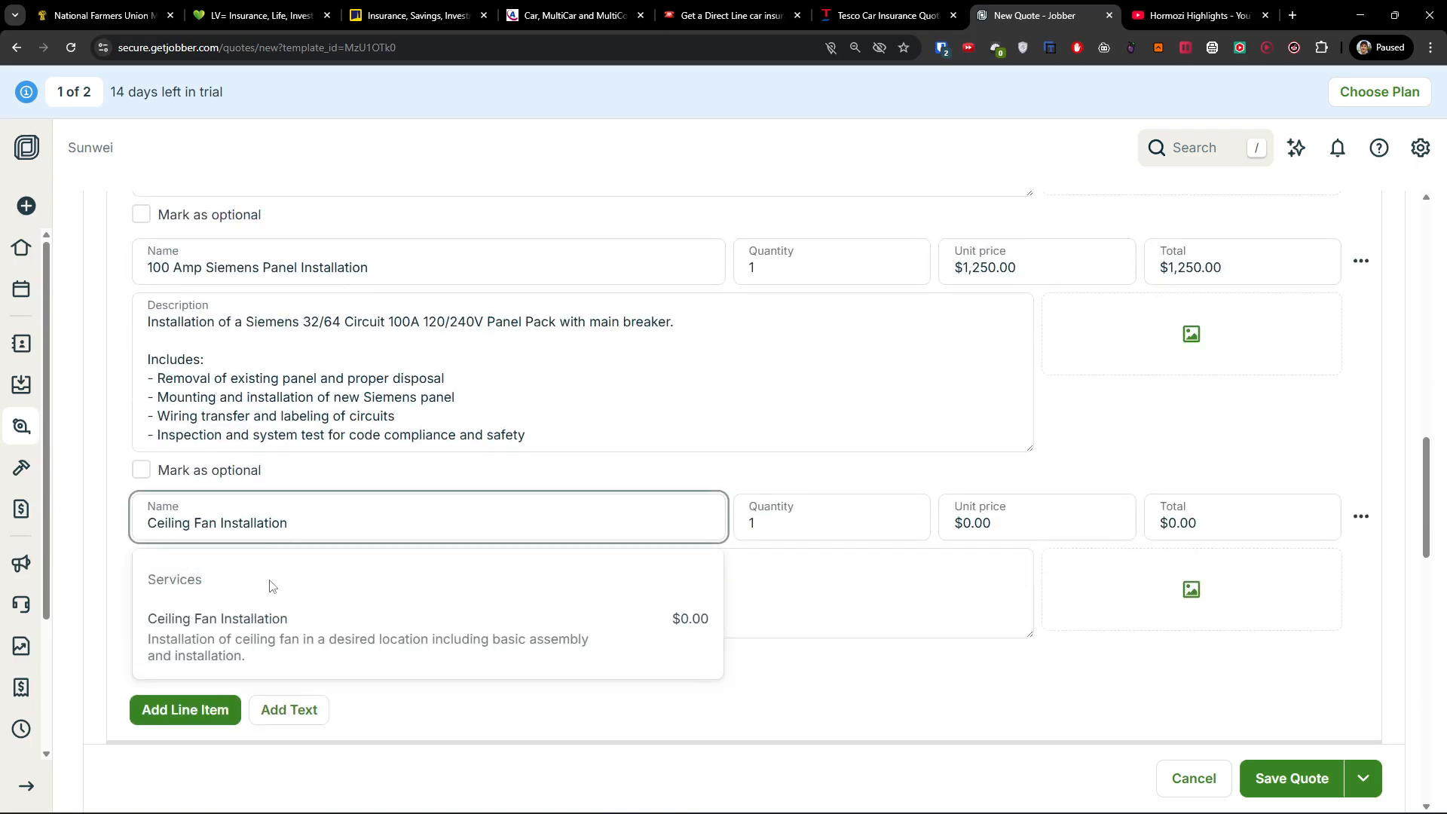
pyautogui.click(216, 631)
pyautogui.moveTo(236, 523); pyautogui.dragTo(145, 529)
pyautogui.hotkey('ctrl', 'a')
pyautogui.press('BackSpace')
pyautogui.click(337, 569)
pyautogui.click(331, 518)
pyautogui.write('sd')
pyautogui.hotkey('ctrl', 'a')
pyautogui.press('BackSpace')
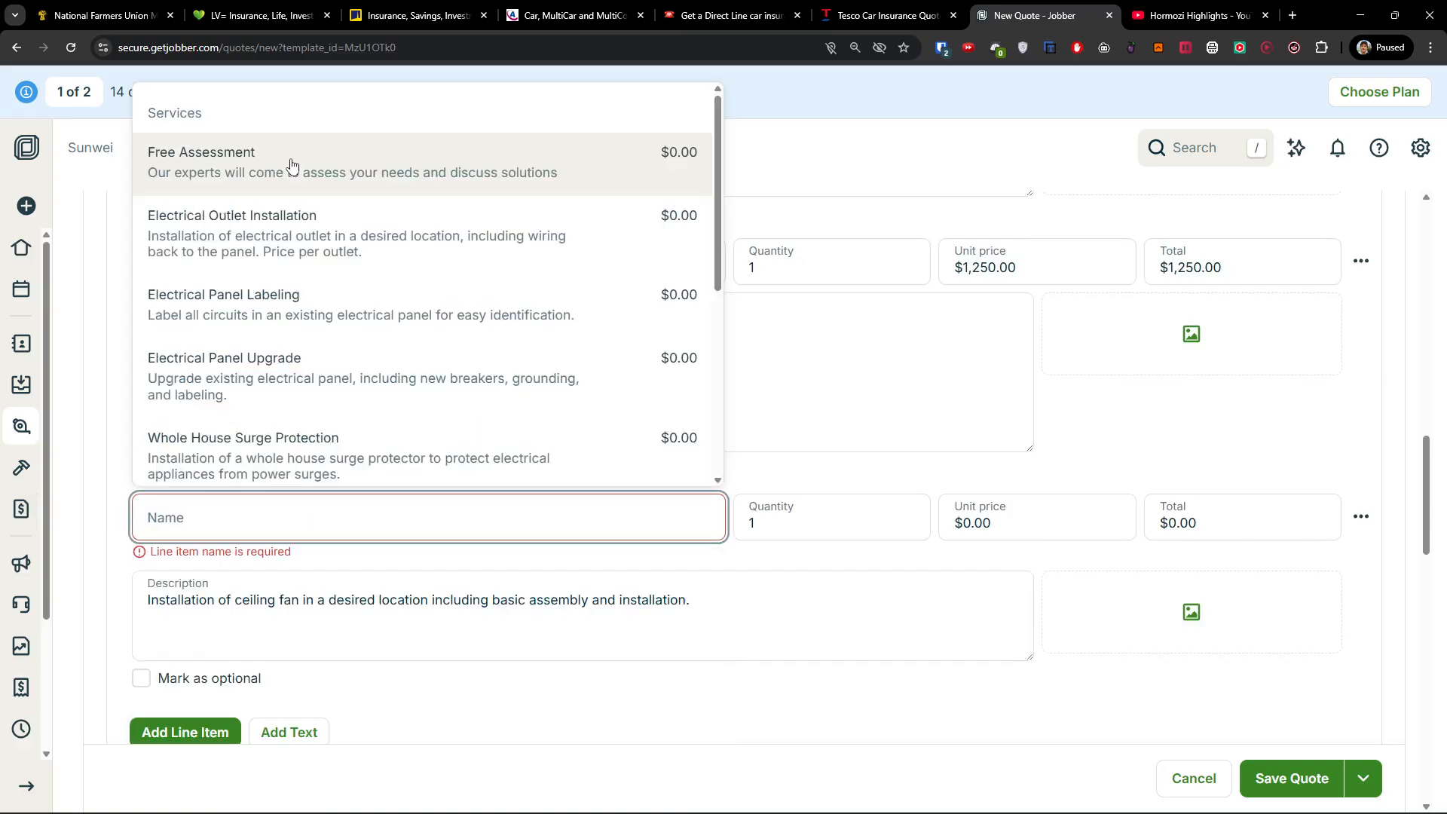
pyautogui.write('Fan instalation')
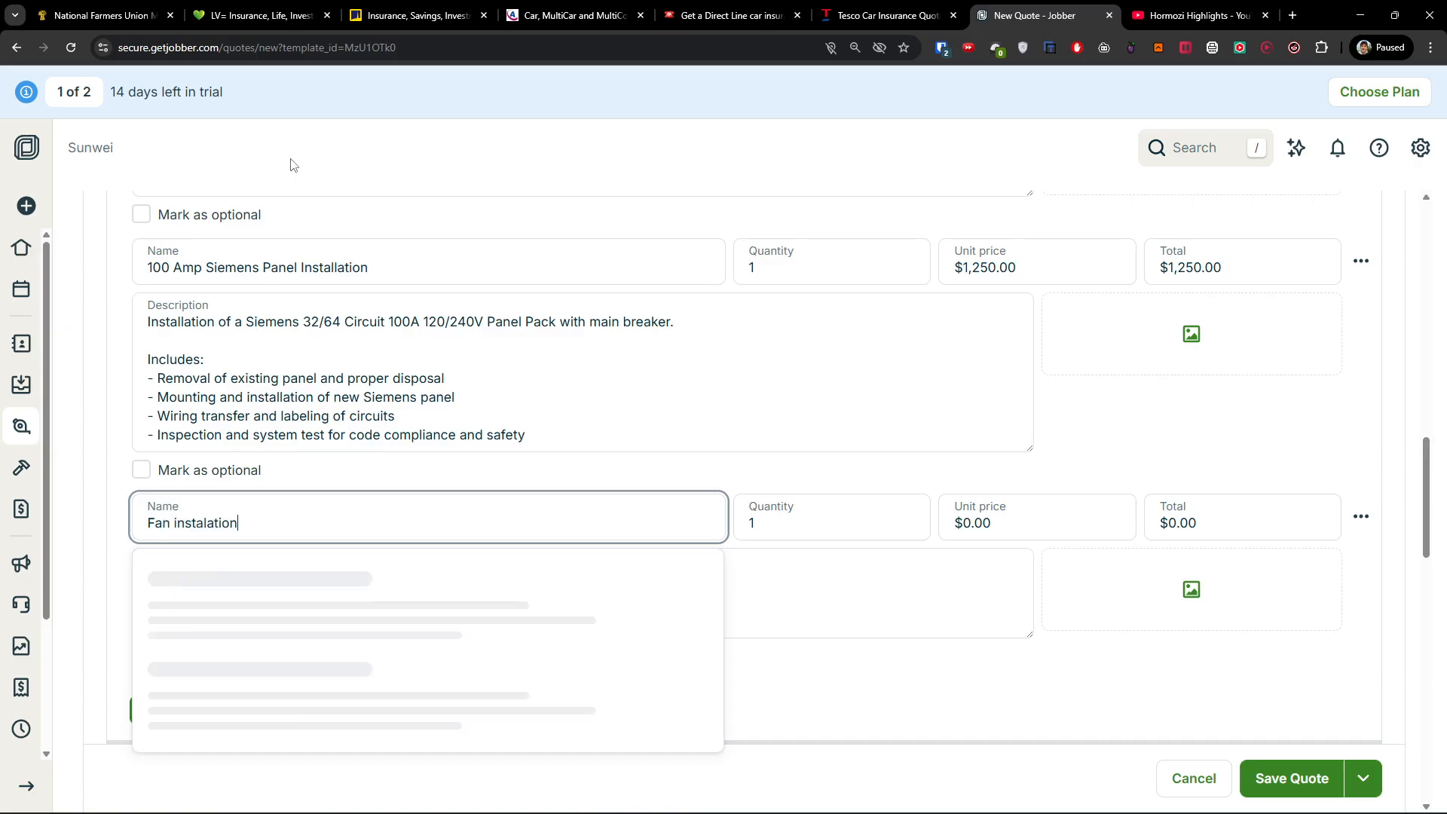
pyautogui.click(291, 575)
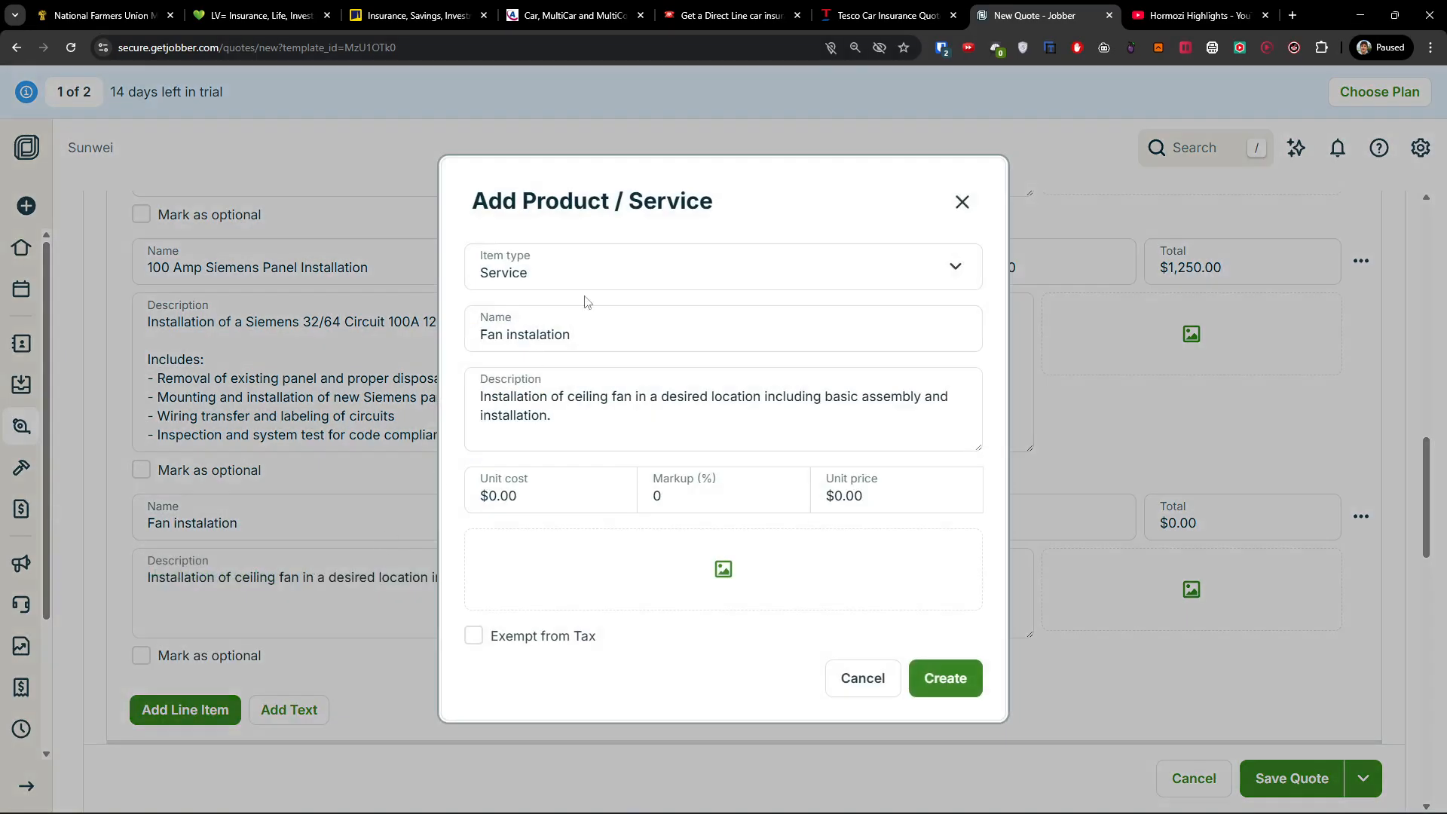
# Give the new service a $180.00 unit price and $50.00 unit cost, then create it.
pyautogui.click(571, 485)
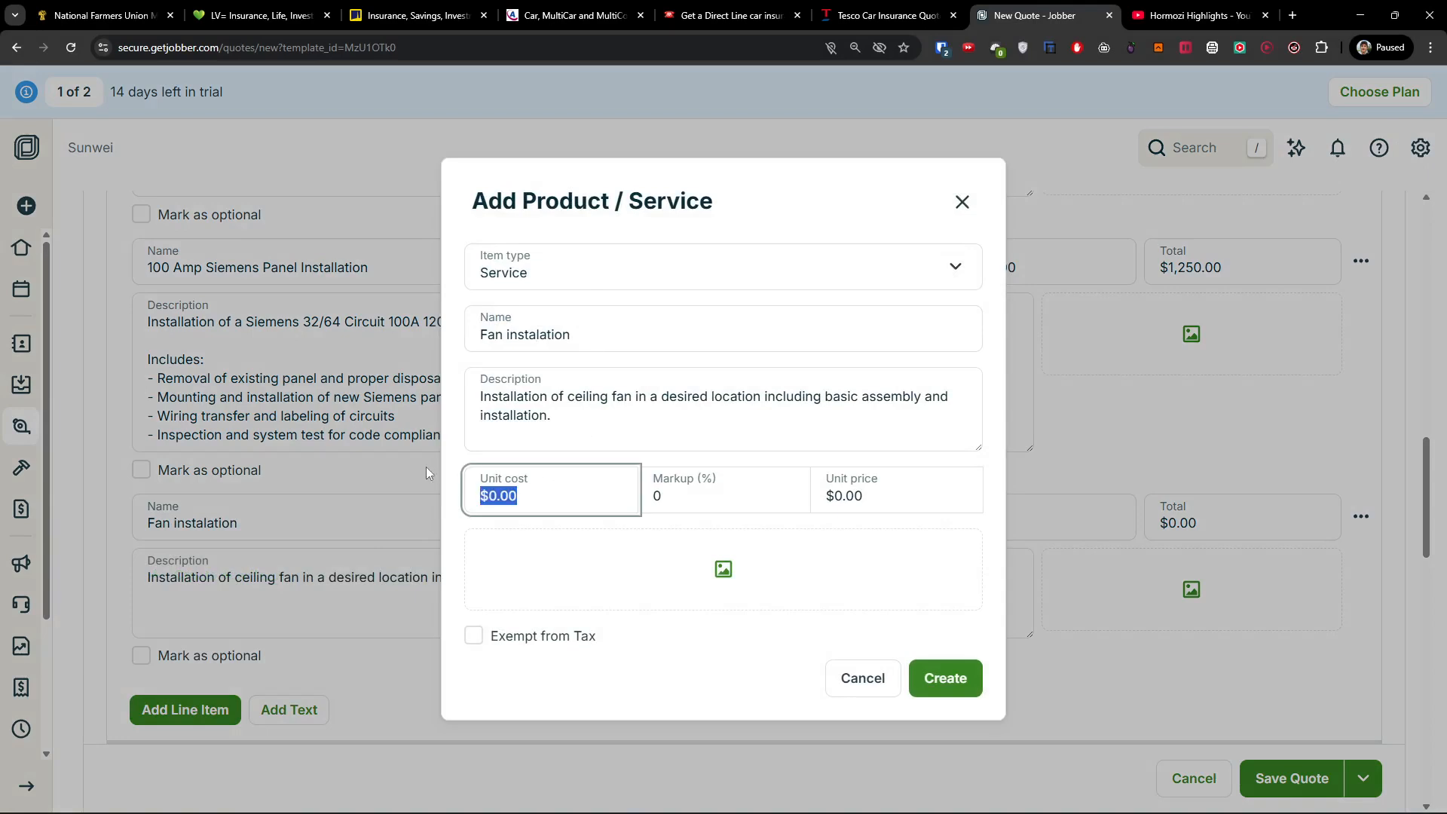
pyautogui.write('180')
pyautogui.click(571, 542)
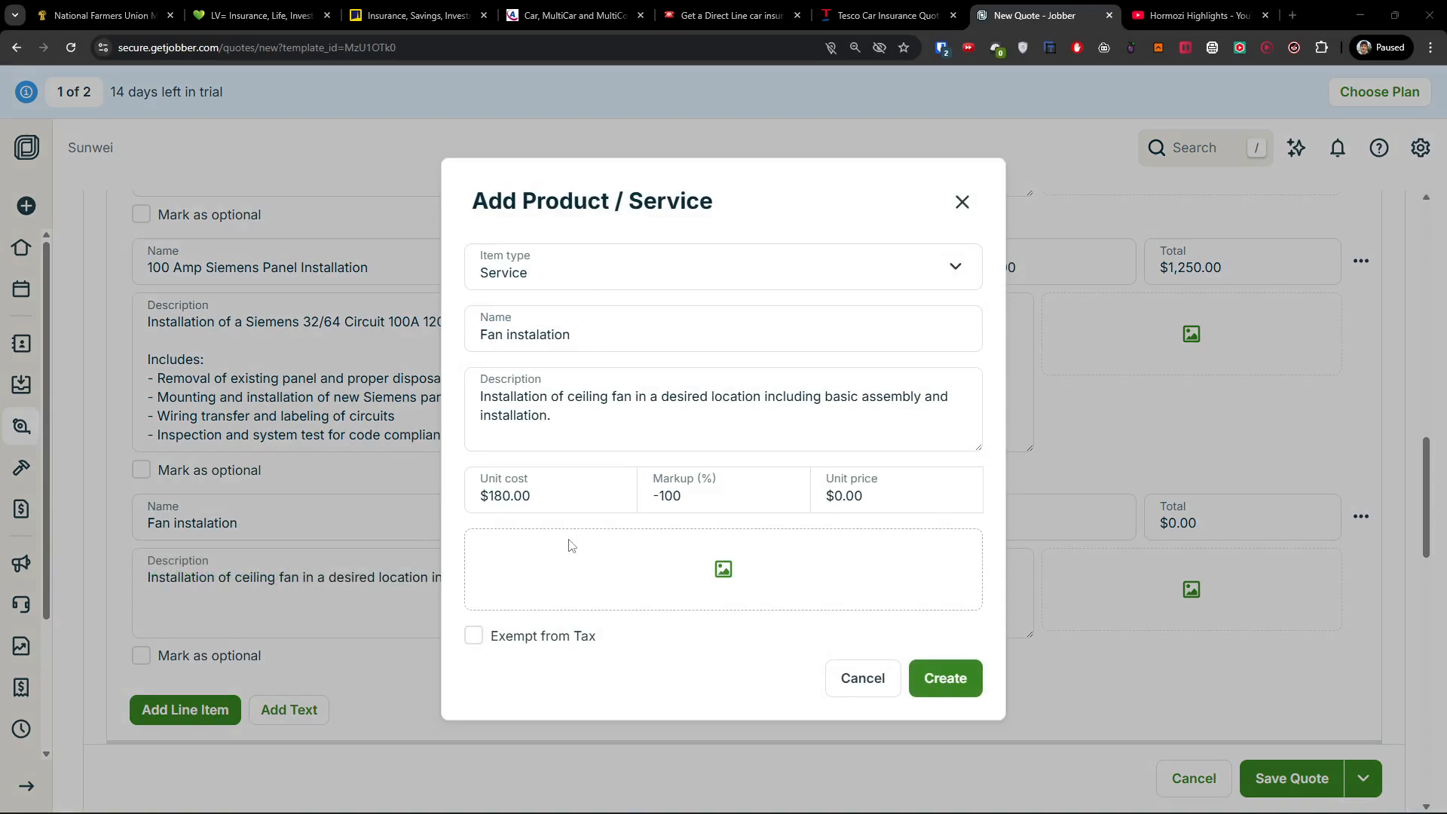
pyautogui.click(633, 511)
pyautogui.click(873, 491)
pyautogui.write('180')
pyautogui.click(750, 457)
pyautogui.click(578, 468)
pyautogui.write('50')
pyautogui.click(601, 461)
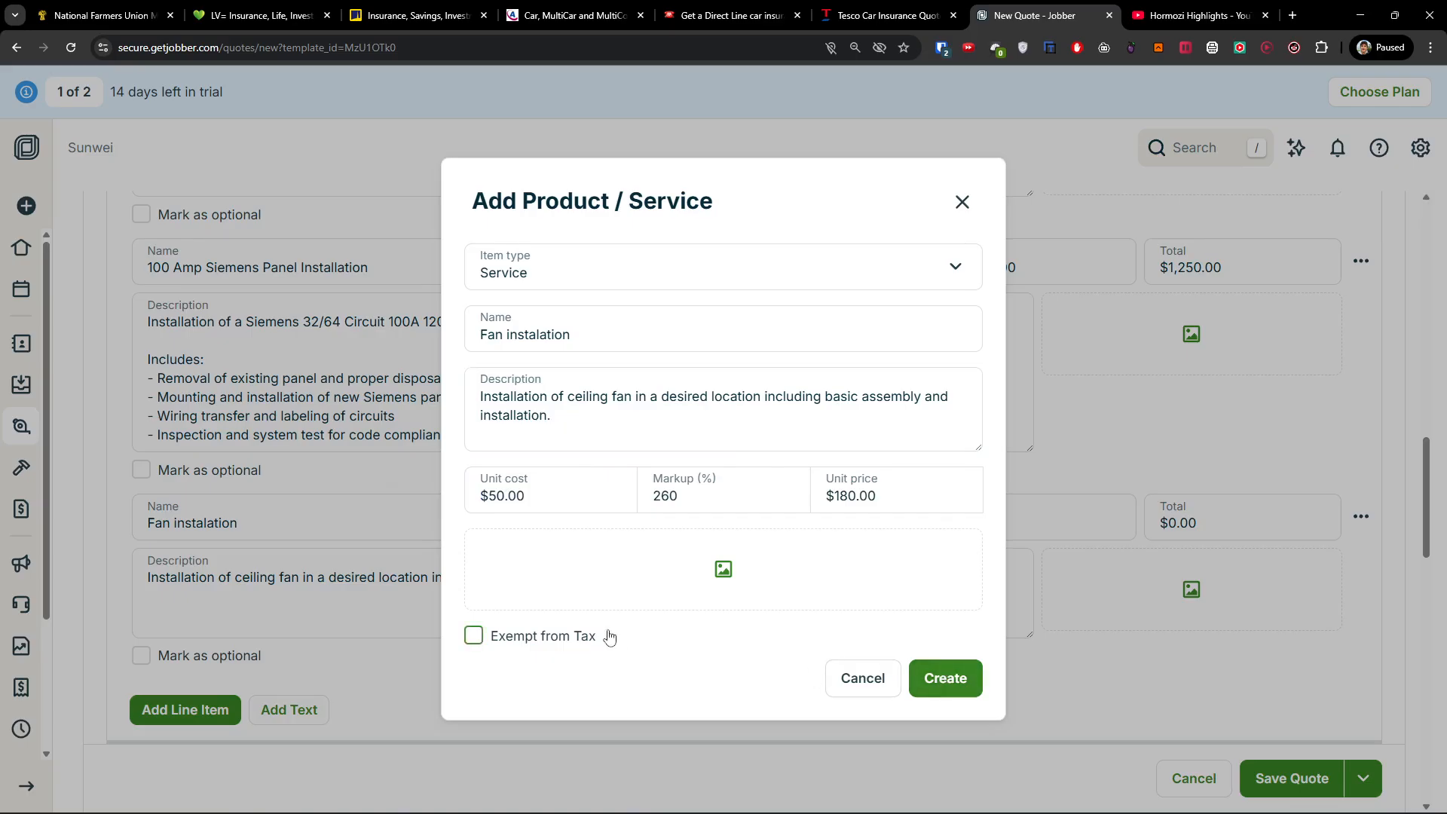
pyautogui.click(951, 686)
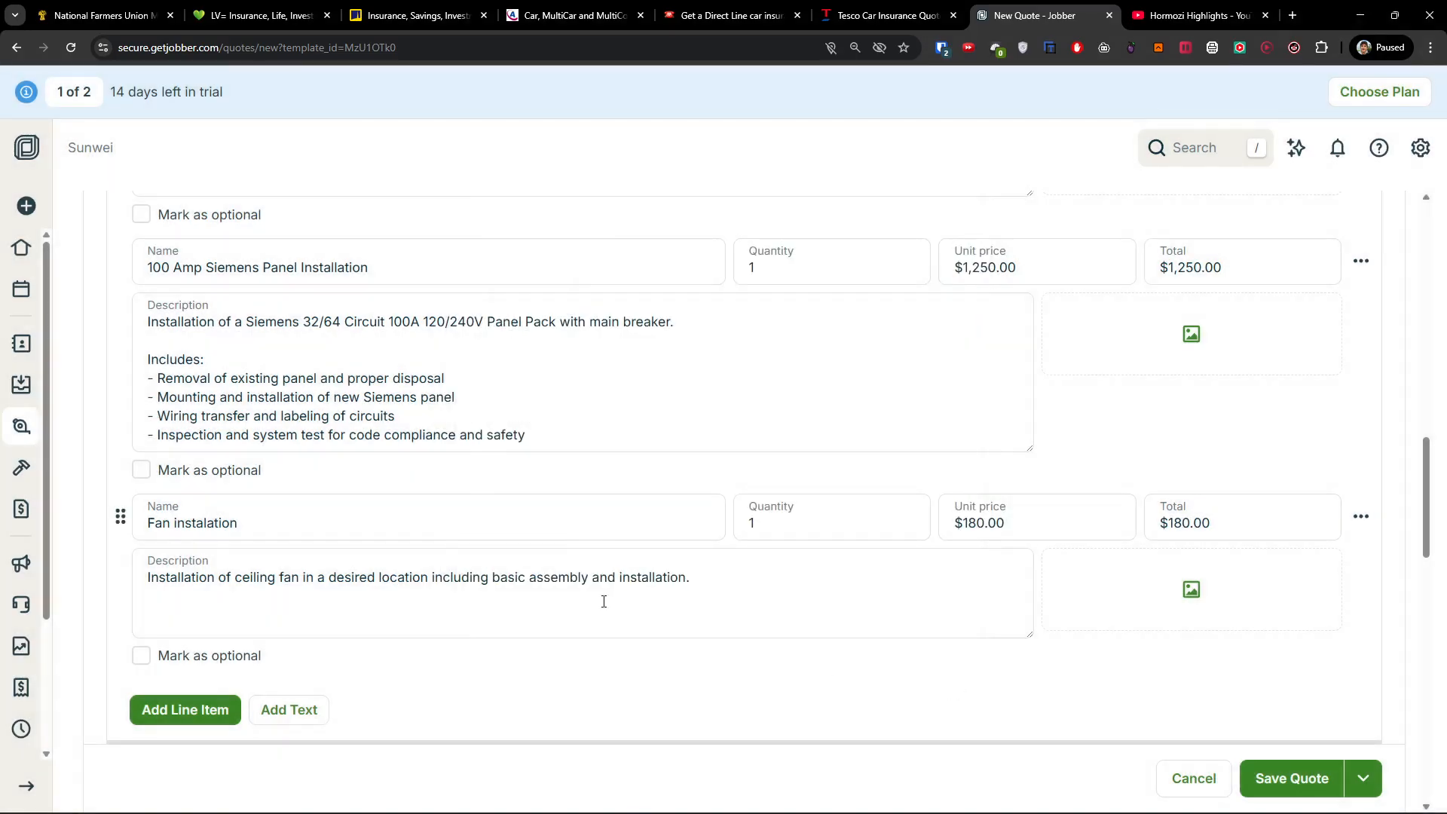
pyautogui.scroll(-2, 1207, 573)
pyautogui.scroll(3, 1131, 528)
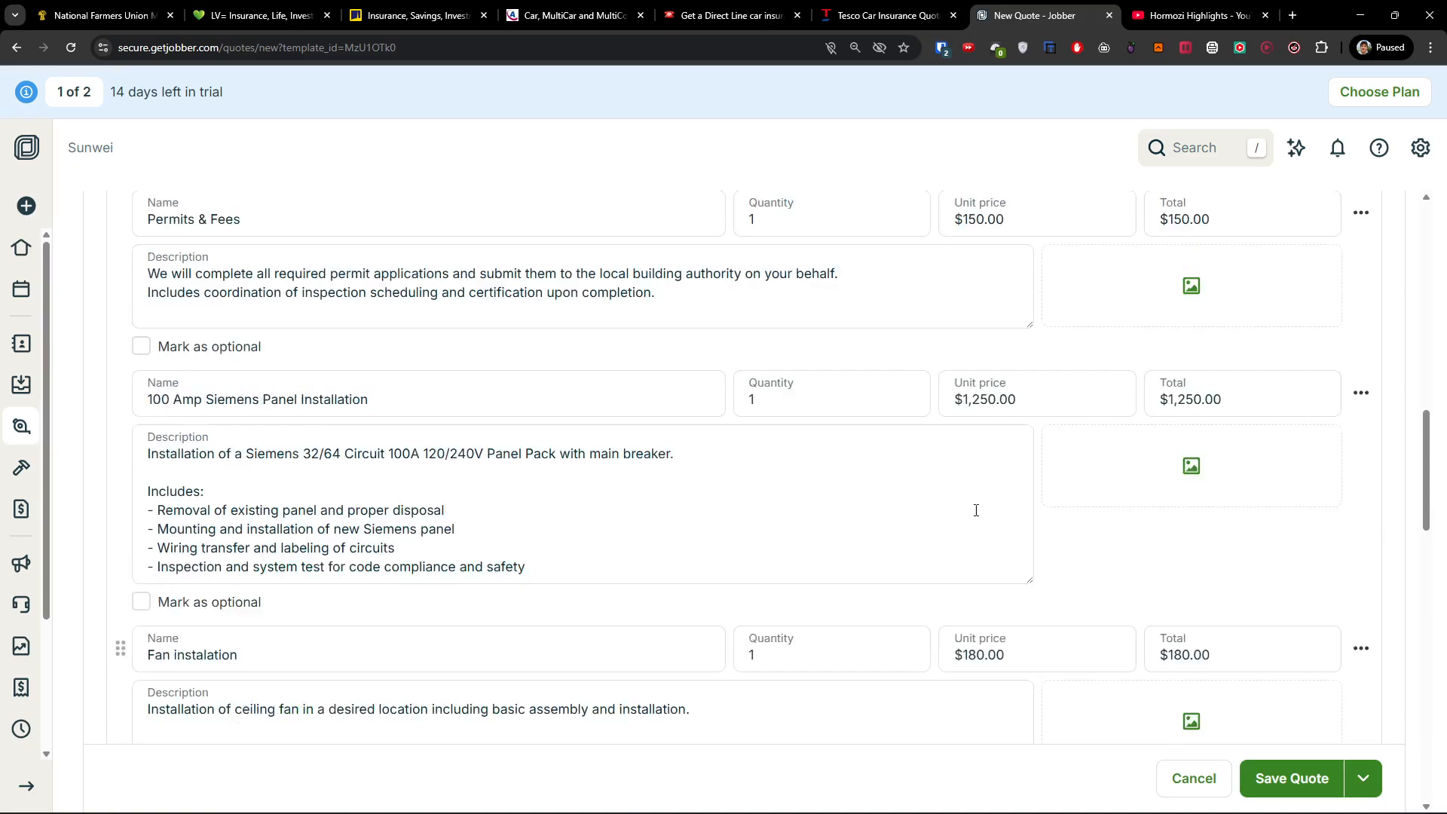
pyautogui.click(983, 414)
pyautogui.click(301, 413)
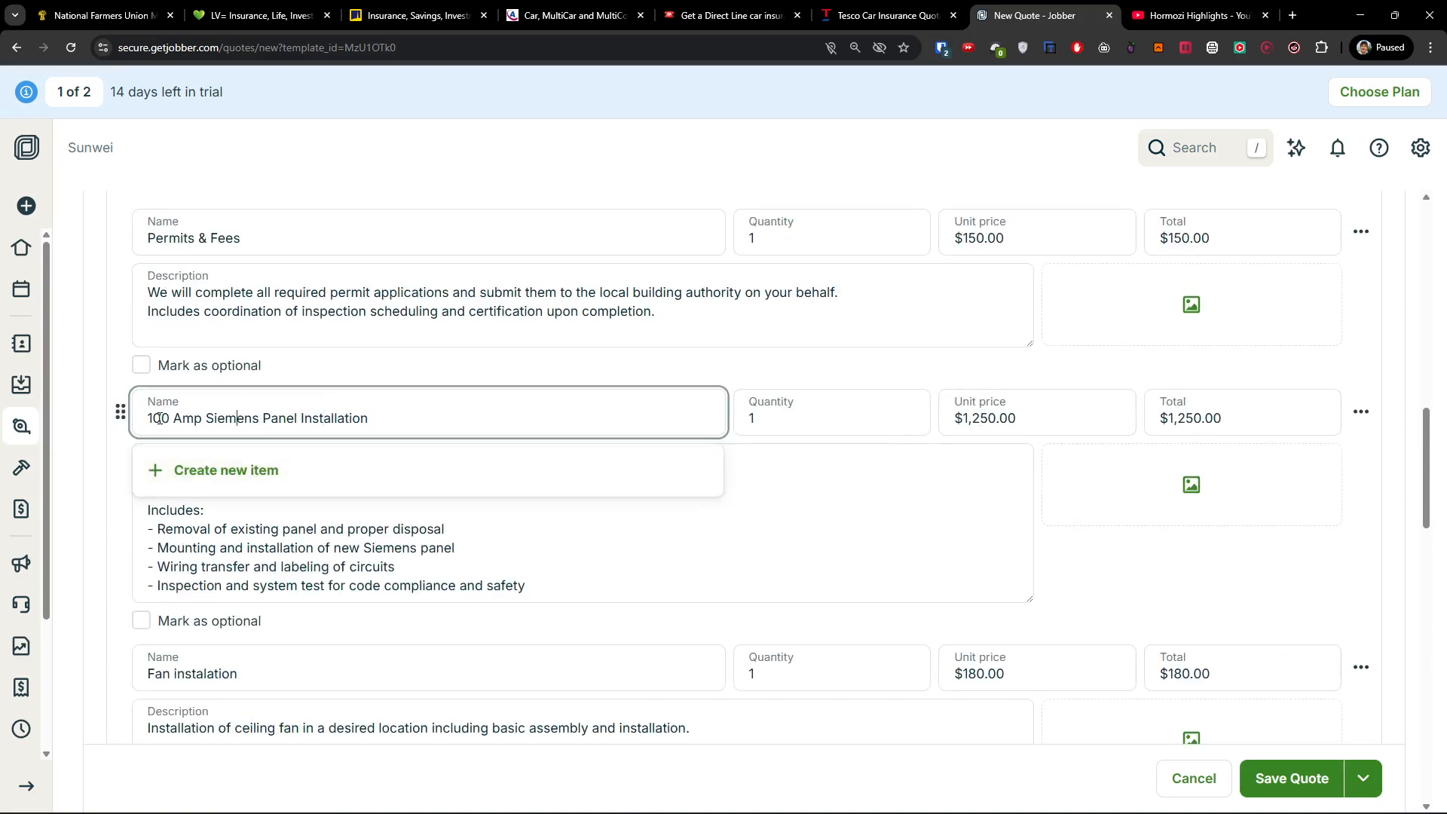
pyautogui.click(784, 407)
pyautogui.click(1056, 414)
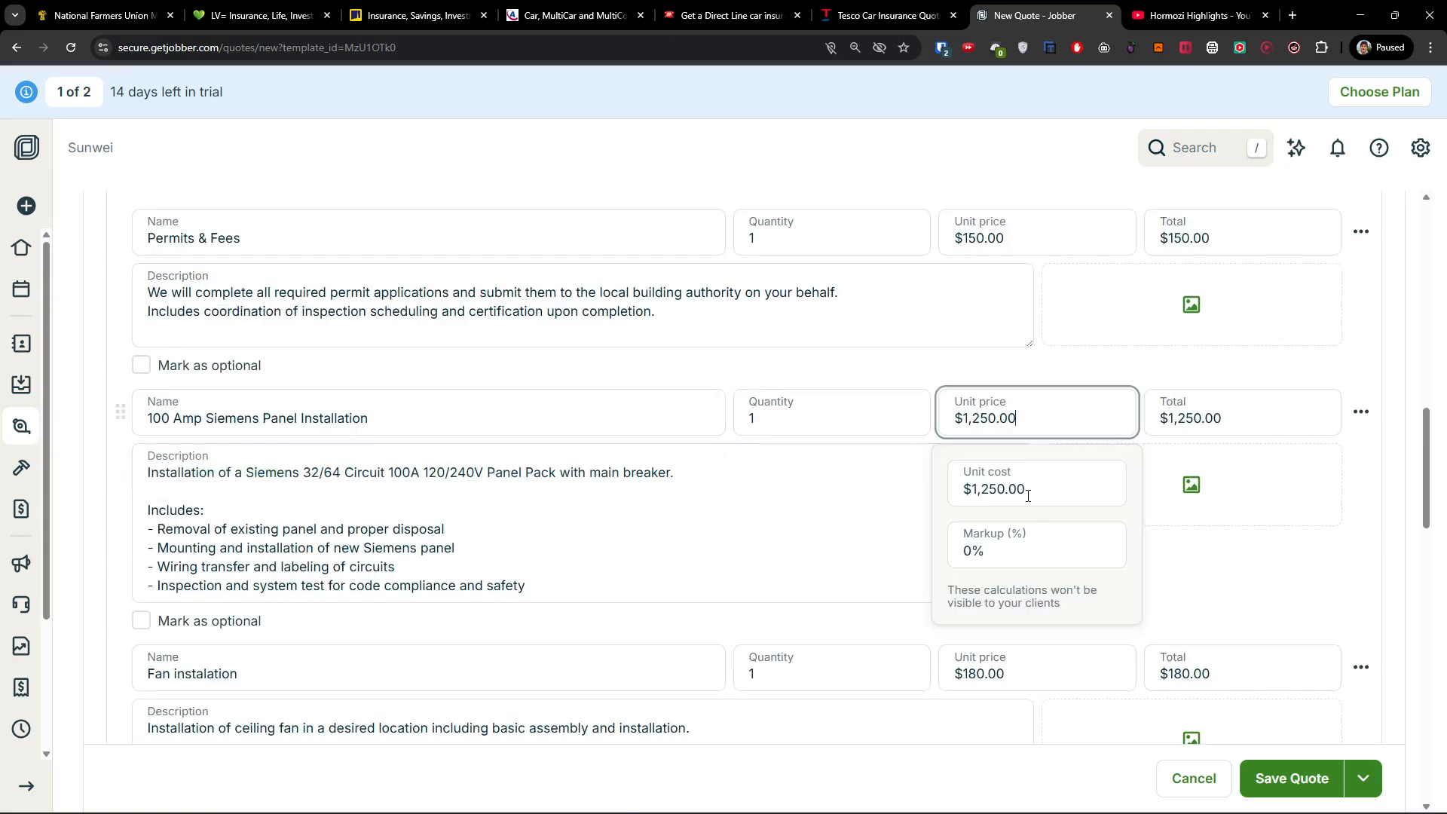
pyautogui.click(1195, 418)
pyautogui.click(1361, 411)
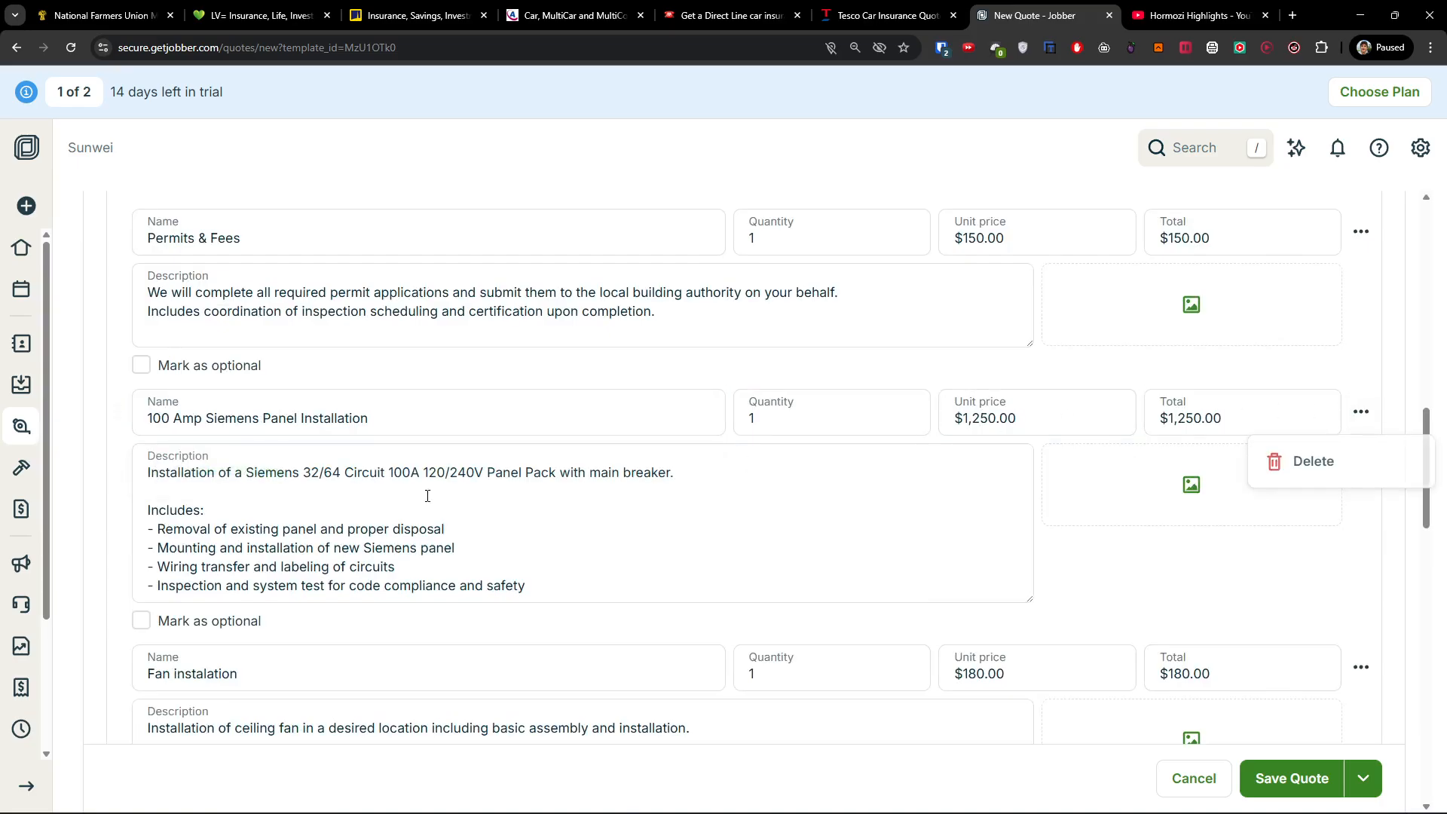
pyautogui.click(180, 239)
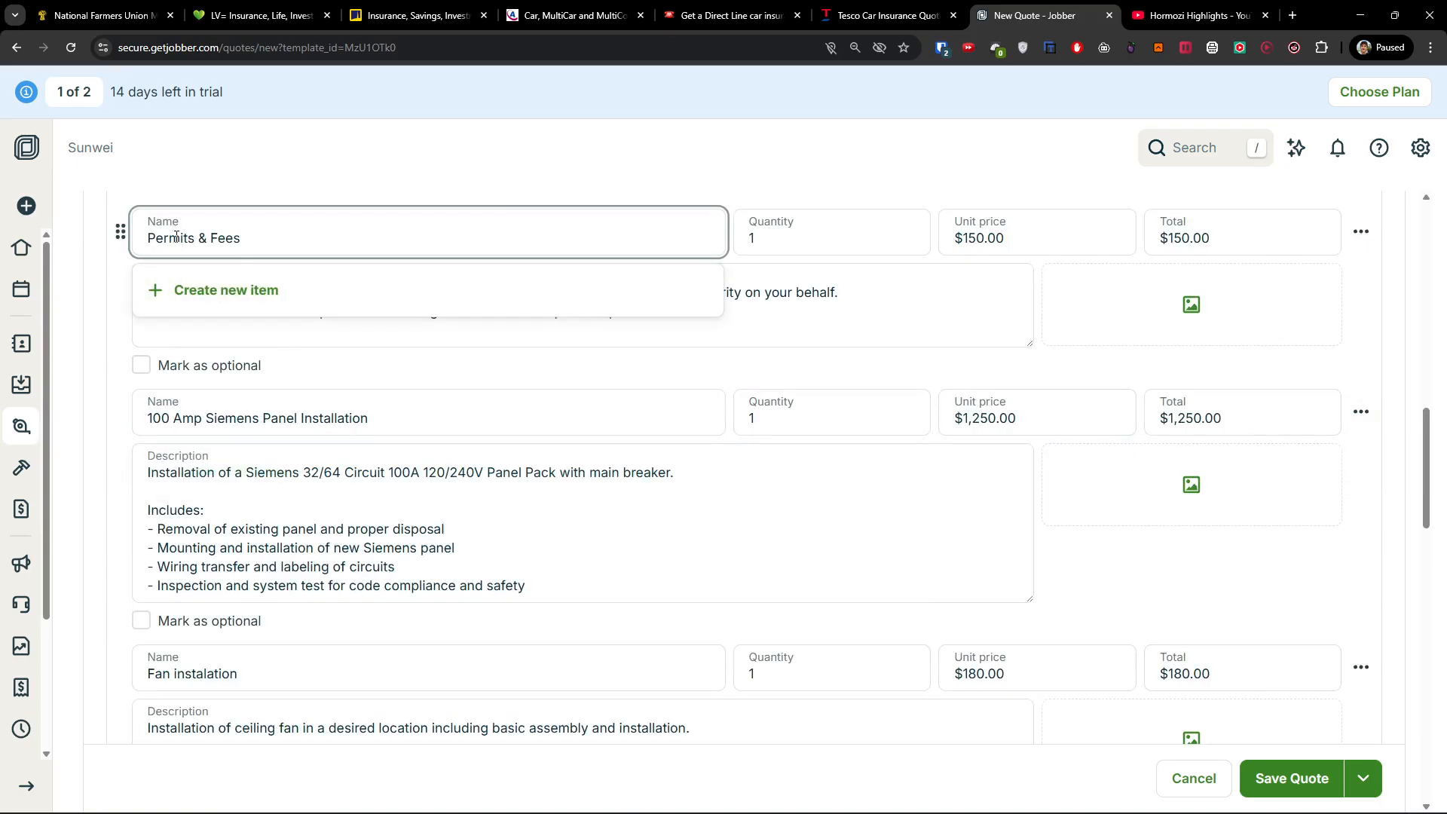
pyautogui.scroll(2, 622, 383)
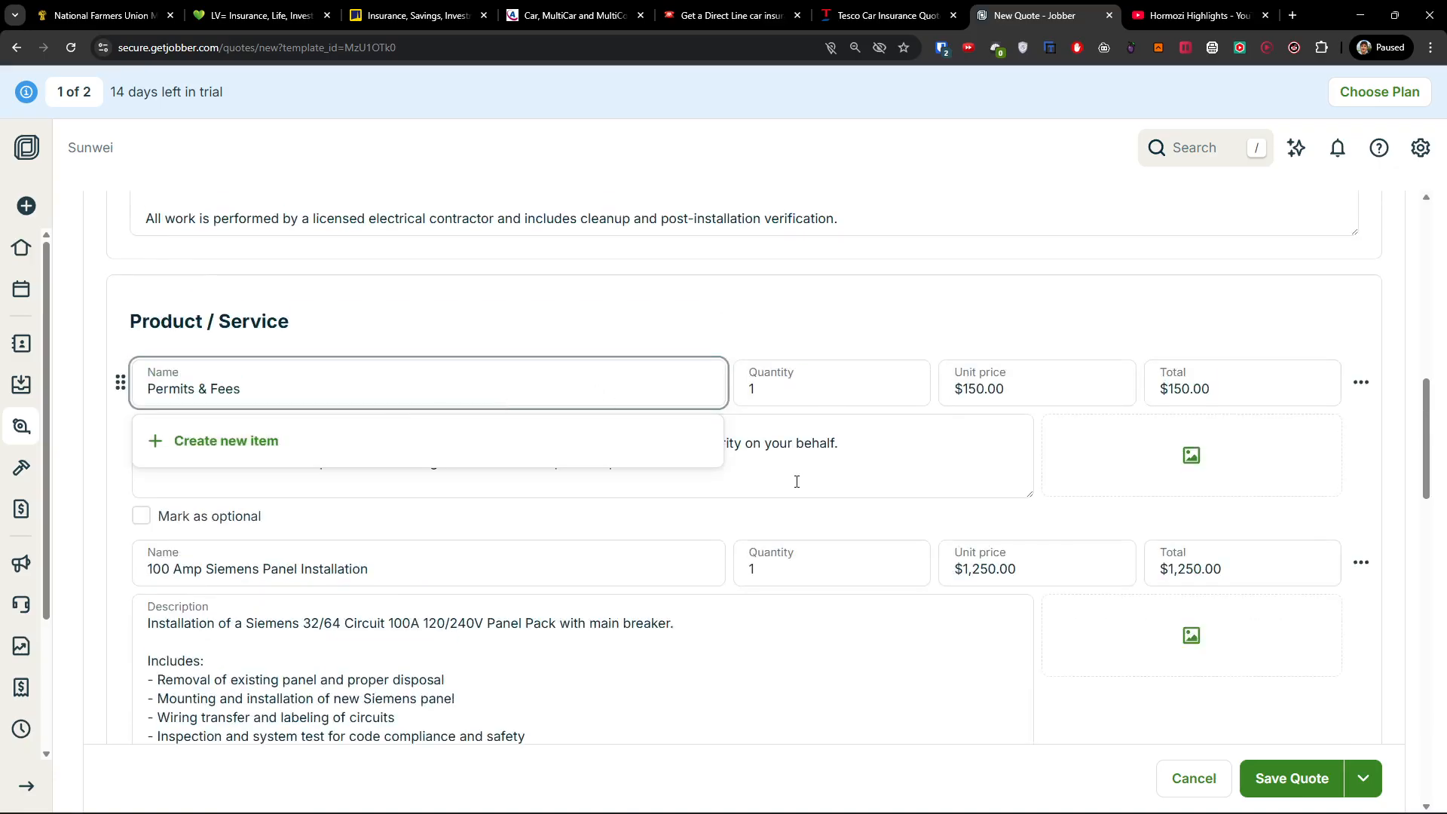
pyautogui.scroll(-10, 795, 486)
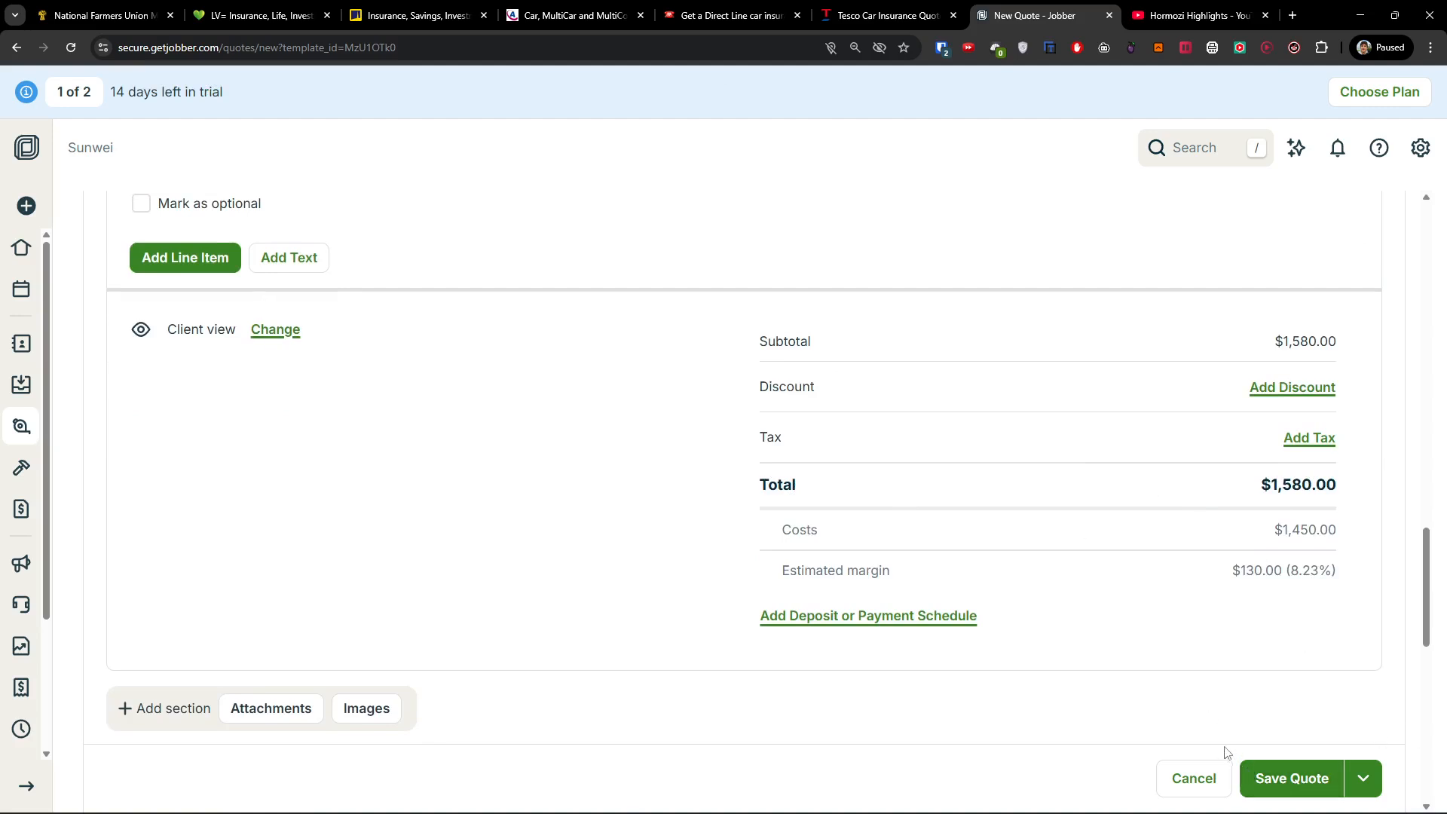
# Try saving the quote and begin adding a property street address for the client.
pyautogui.click(1309, 780)
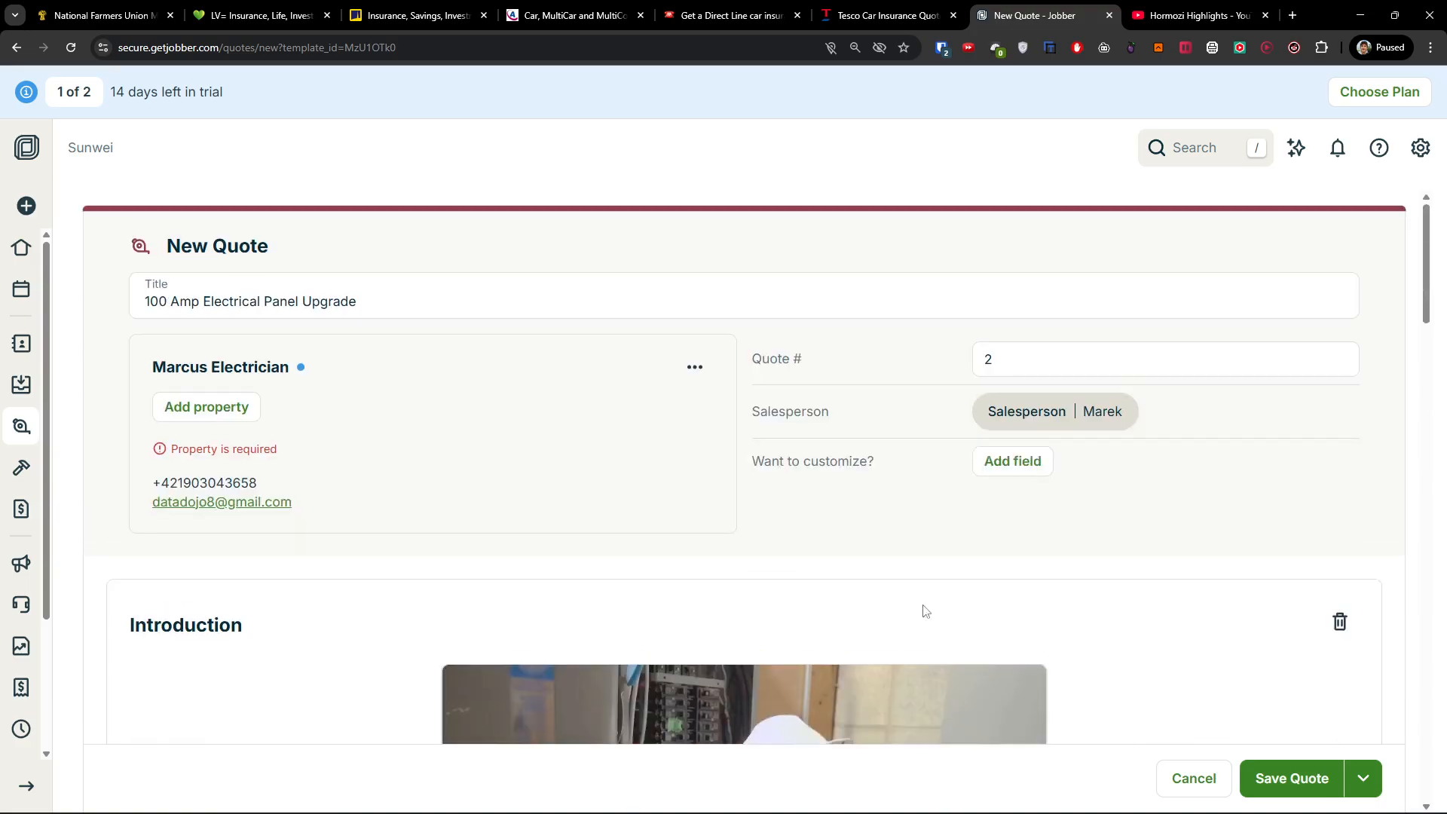
pyautogui.click(219, 411)
pyautogui.click(540, 285)
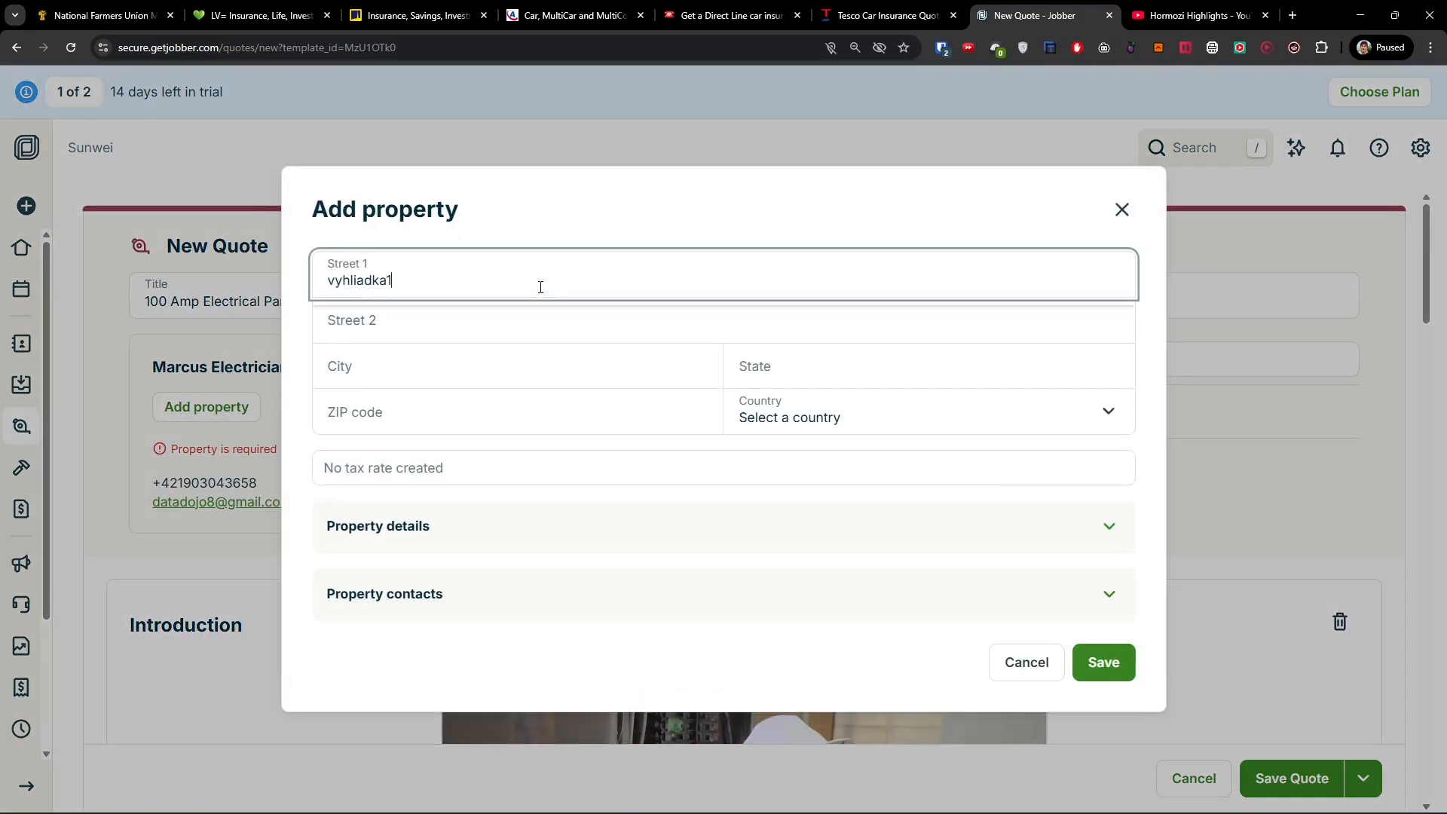
pyautogui.click(1131, 670)
# Use the suggested address with country United States, save the property, then save the quote.
pyautogui.click(528, 307)
pyautogui.click(520, 262)
pyautogui.click(503, 315)
pyautogui.click(921, 419)
pyautogui.click(910, 461)
pyautogui.click(1101, 649)
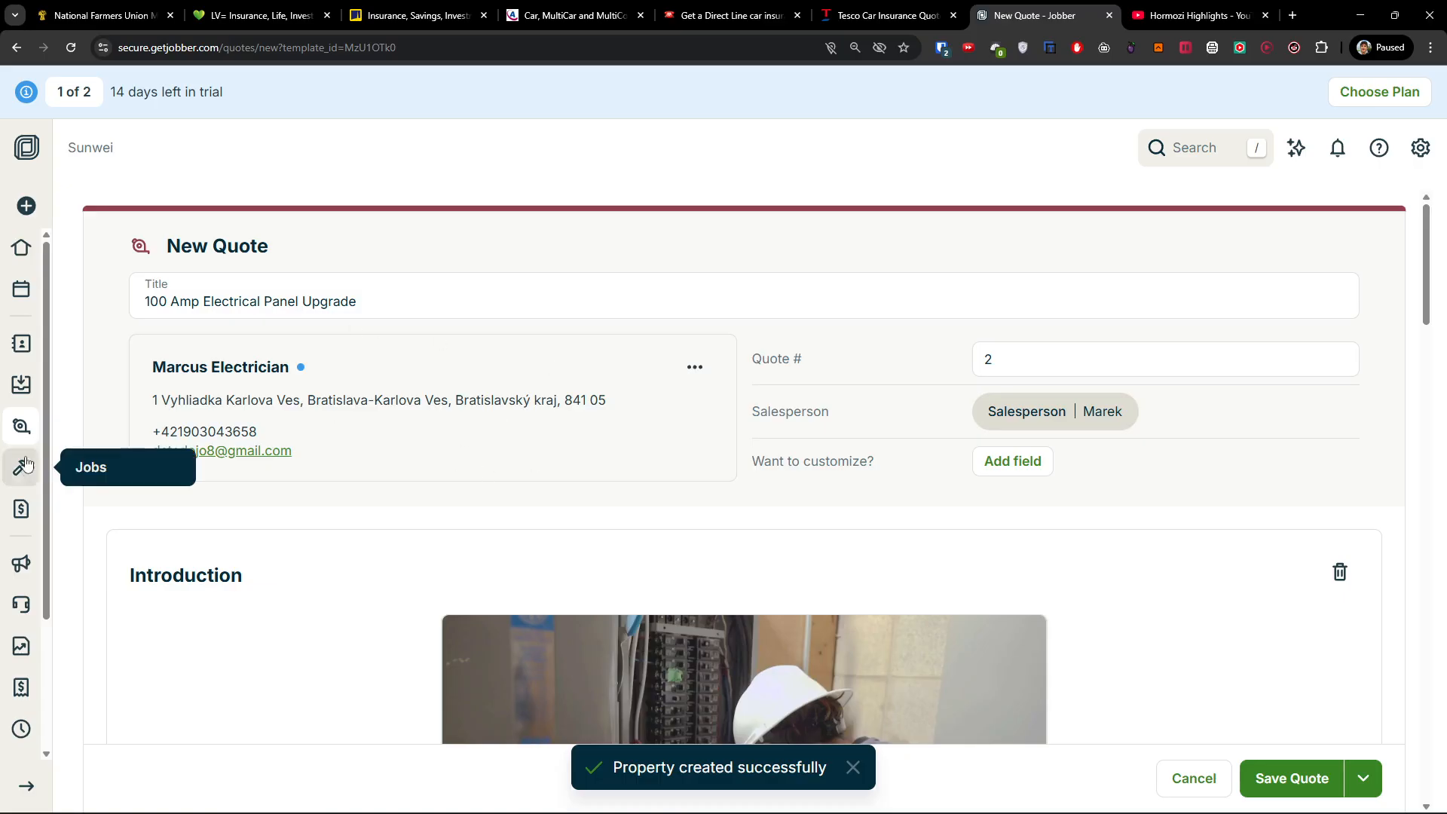
pyautogui.click(1302, 770)
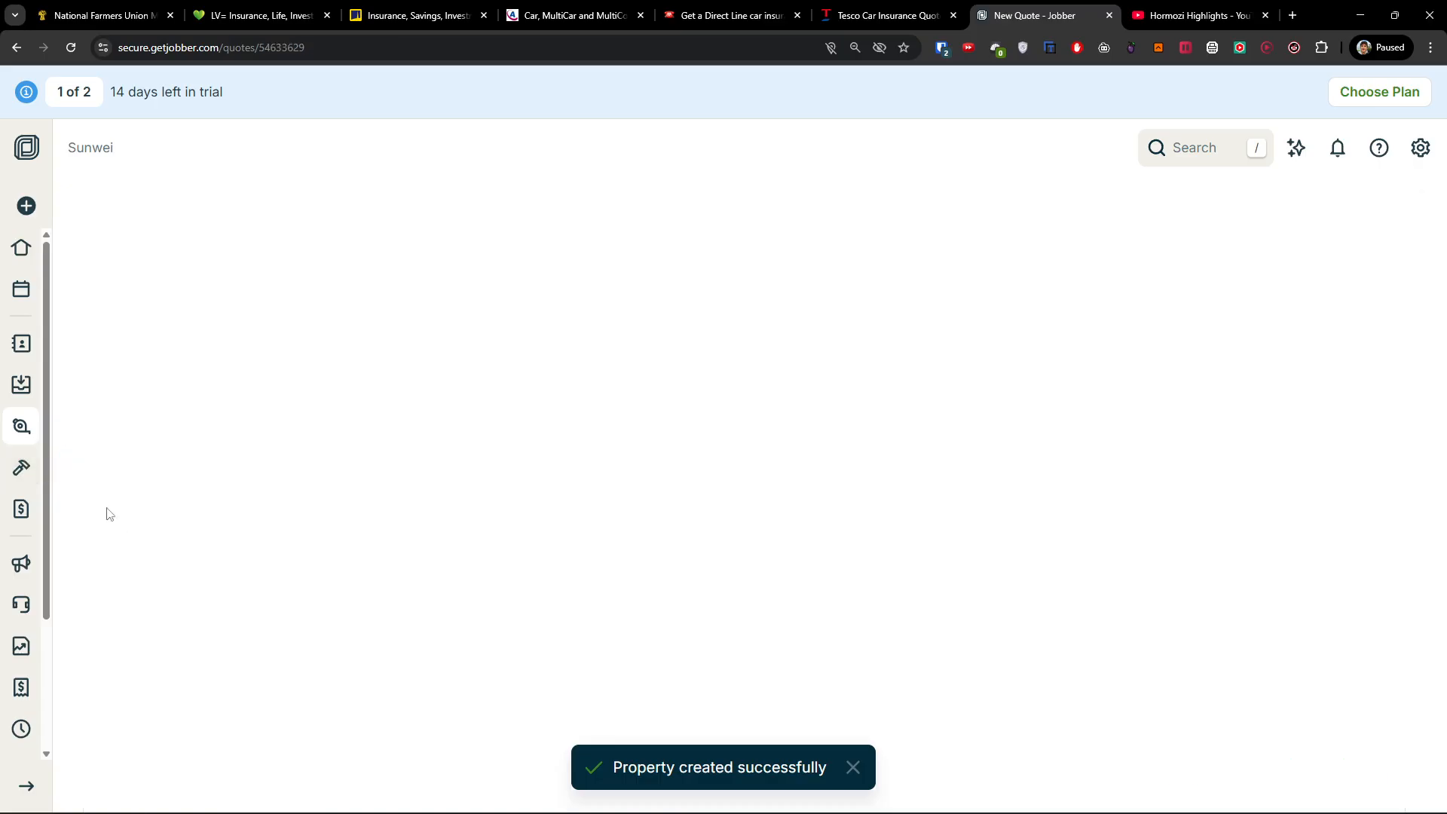
# Open Marcus Electrician's $1,580 draft quote #2 from the Quotes list.
pyautogui.click(21, 467)
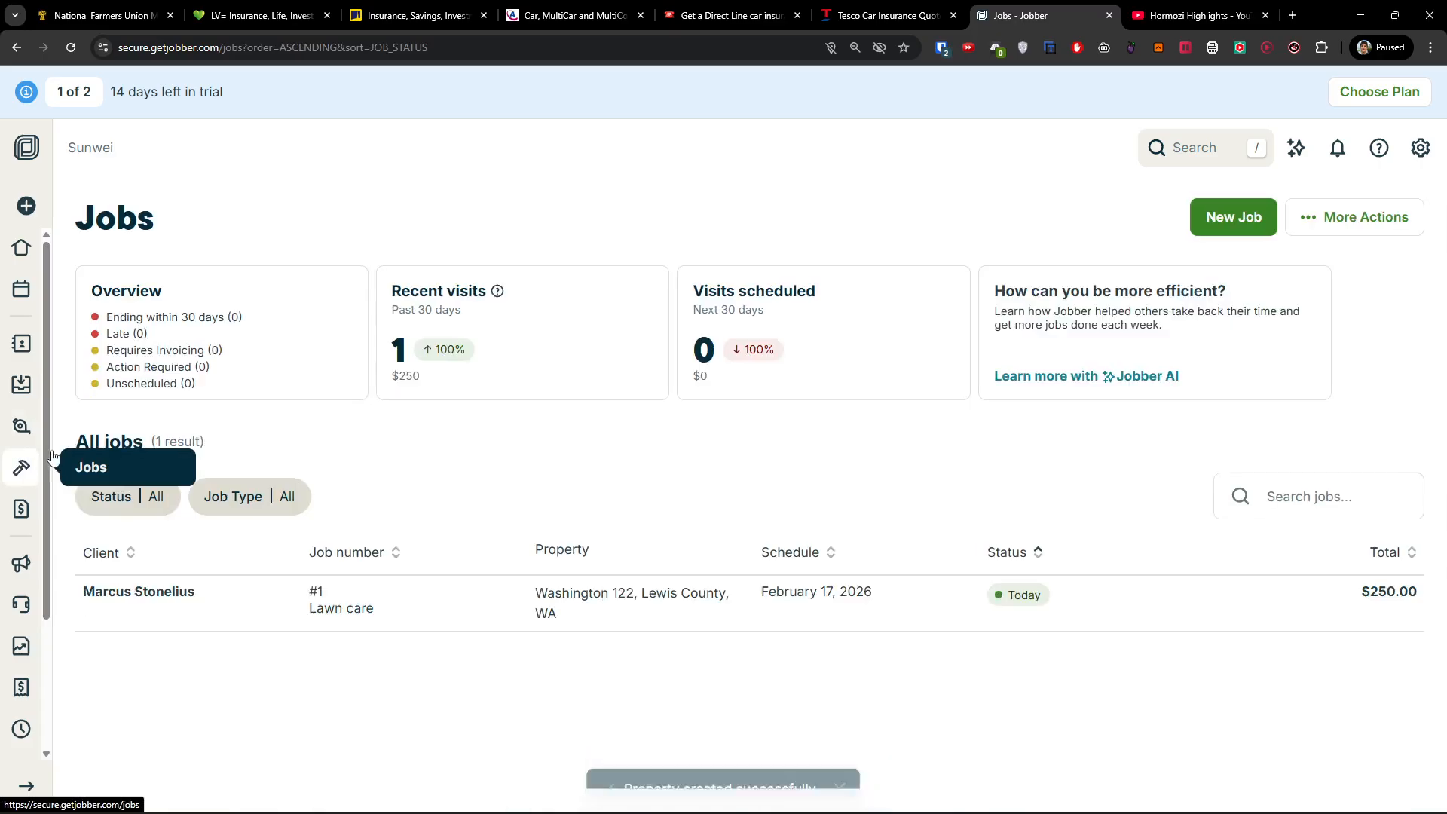
pyautogui.click(21, 425)
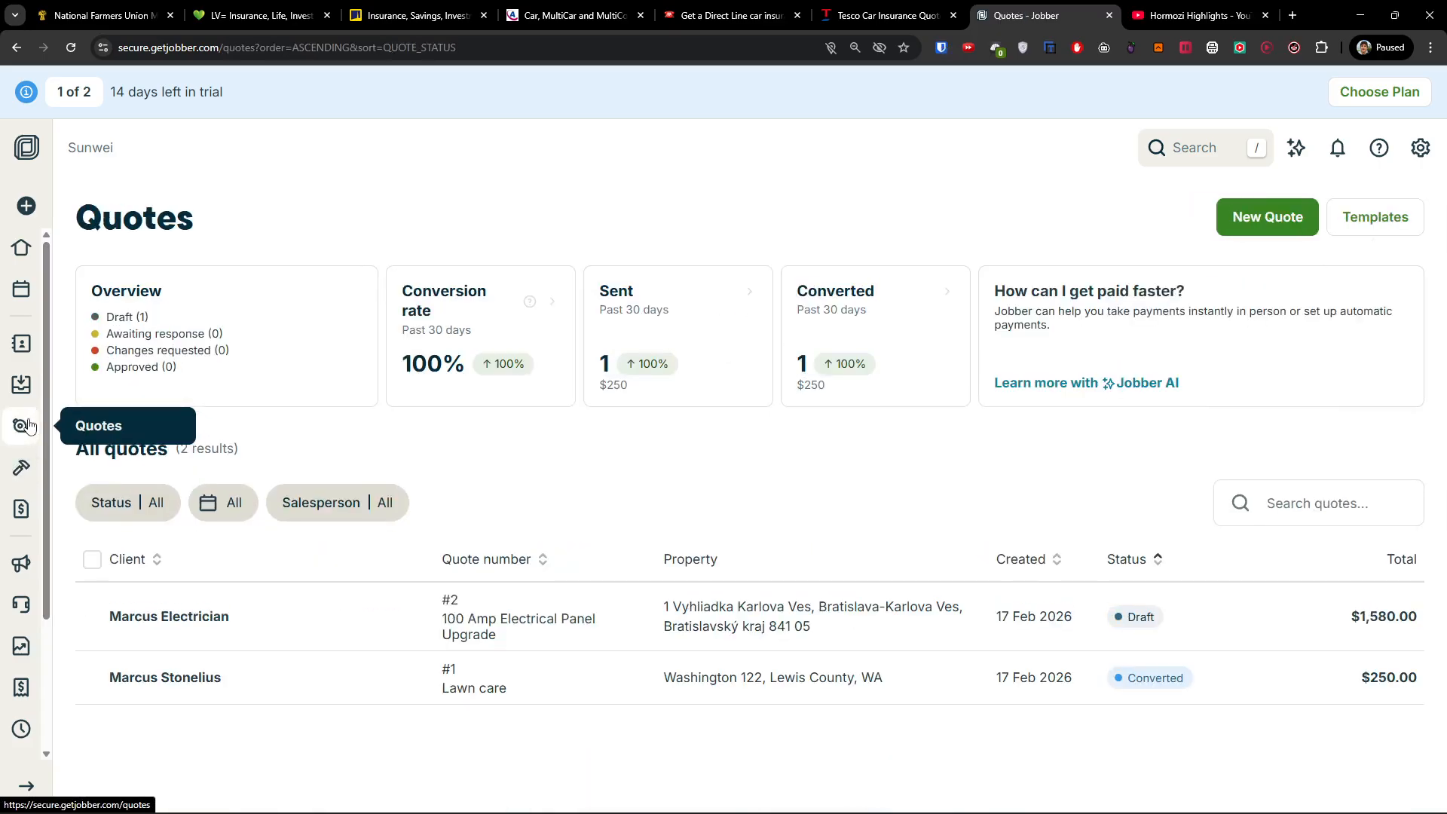
pyautogui.click(286, 626)
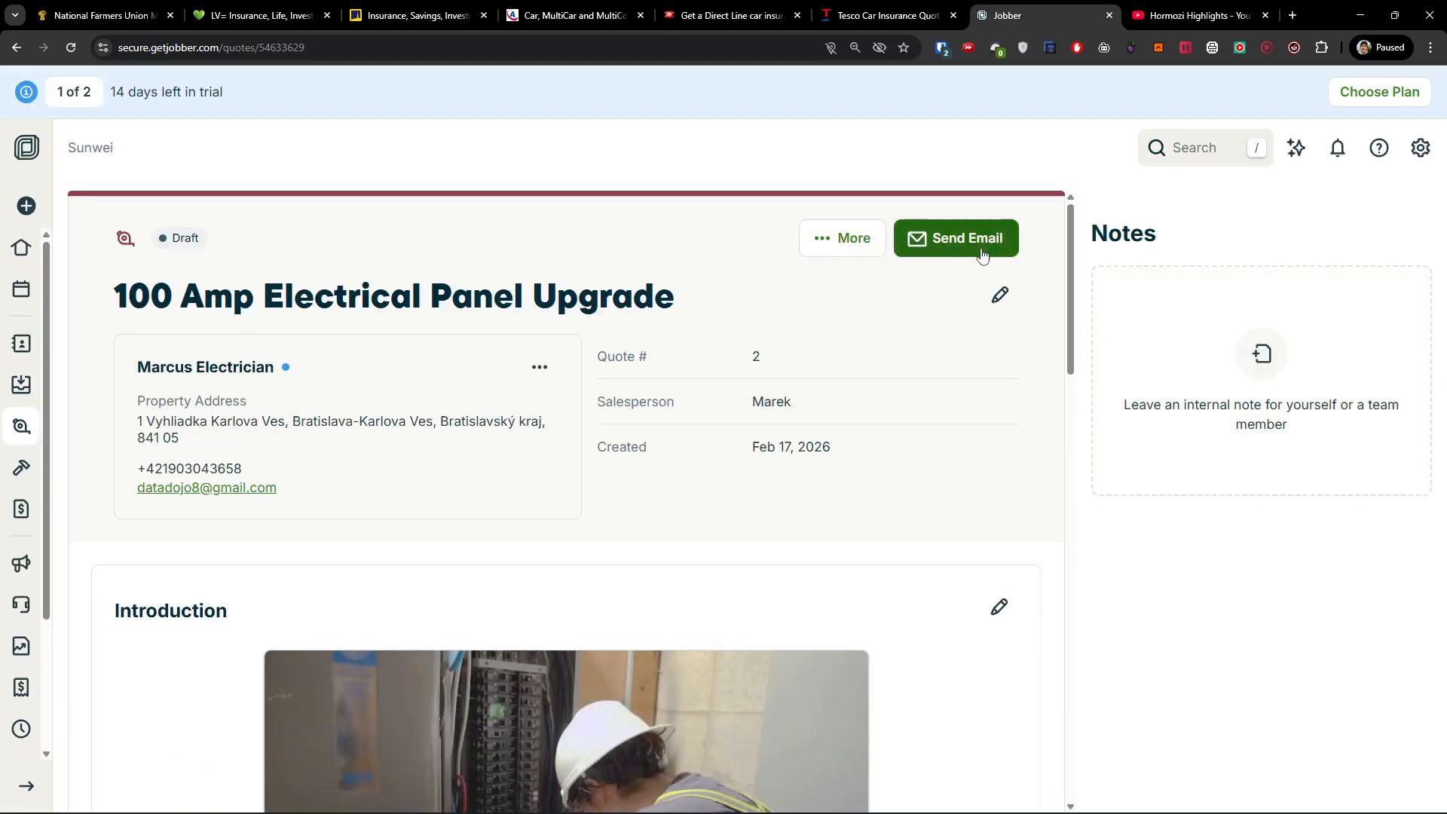
# Preview the quote's email form and its message text without sending anything.
pyautogui.click(978, 256)
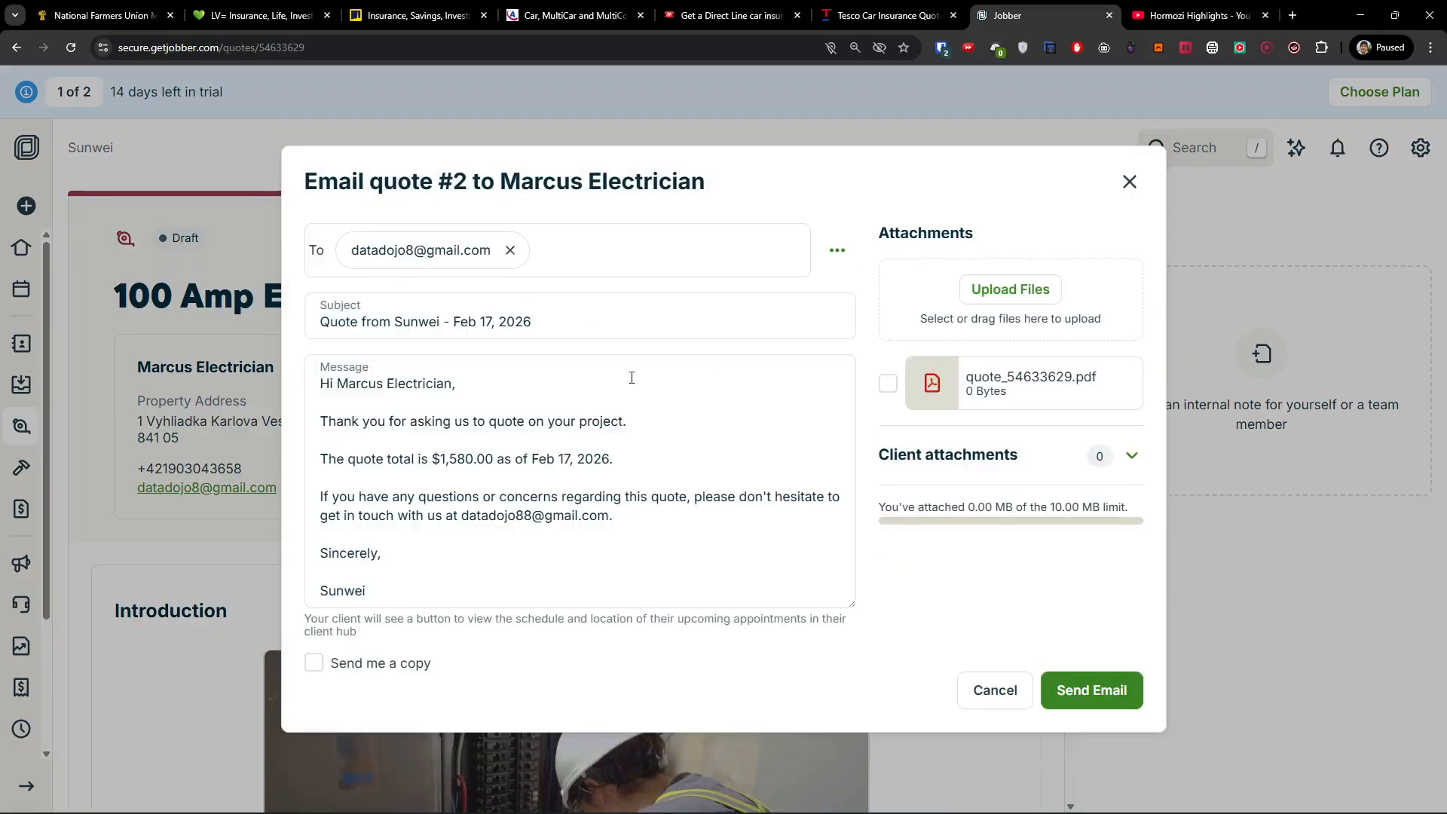
pyautogui.click(1130, 183)
pyautogui.click(844, 241)
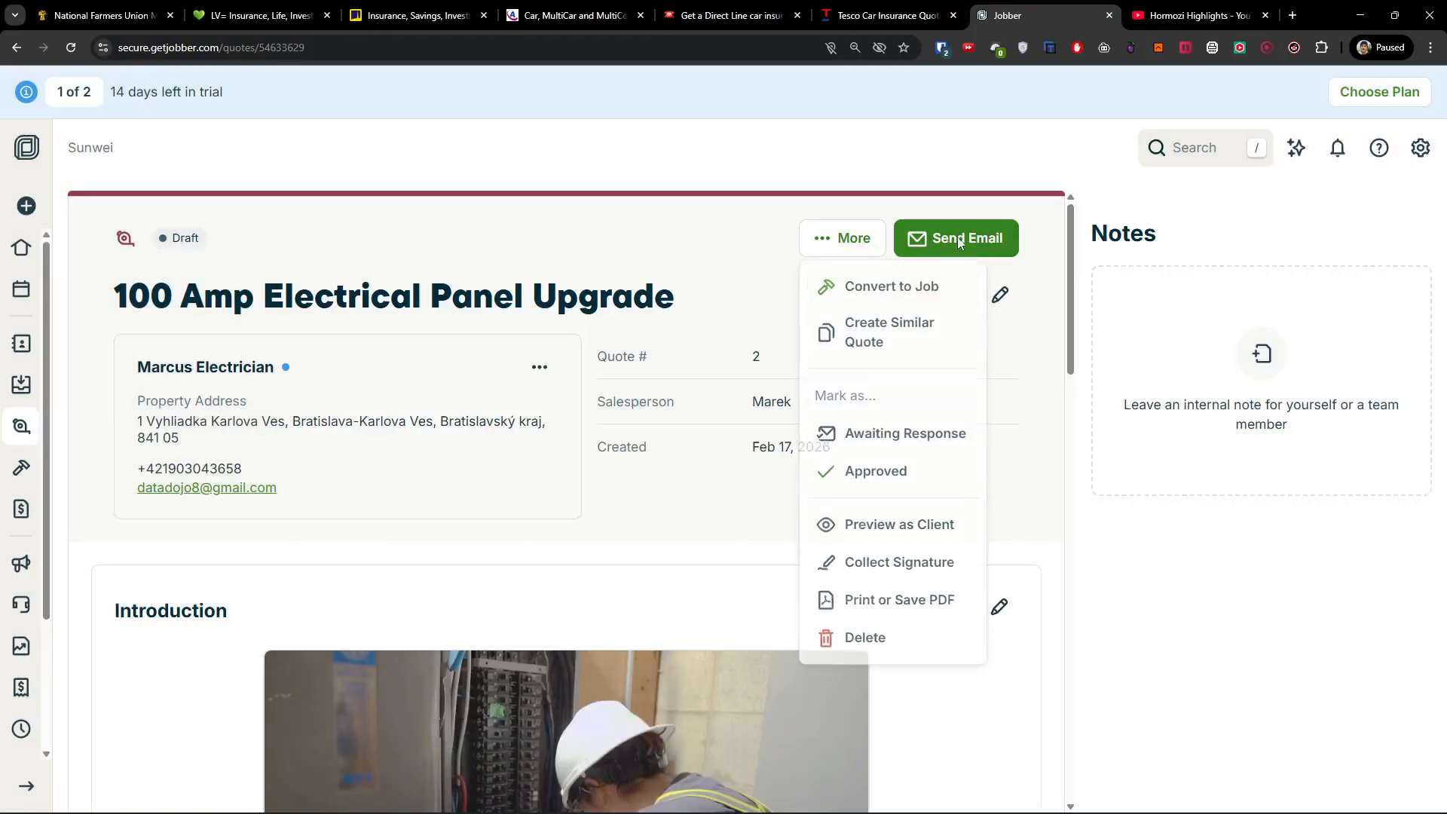
pyautogui.click(934, 236)
pyautogui.click(458, 438)
pyautogui.moveTo(458, 437); pyautogui.dragTo(669, 505)
pyautogui.click(668, 504)
pyautogui.moveTo(343, 473); pyautogui.dragTo(633, 498)
pyautogui.click(641, 503)
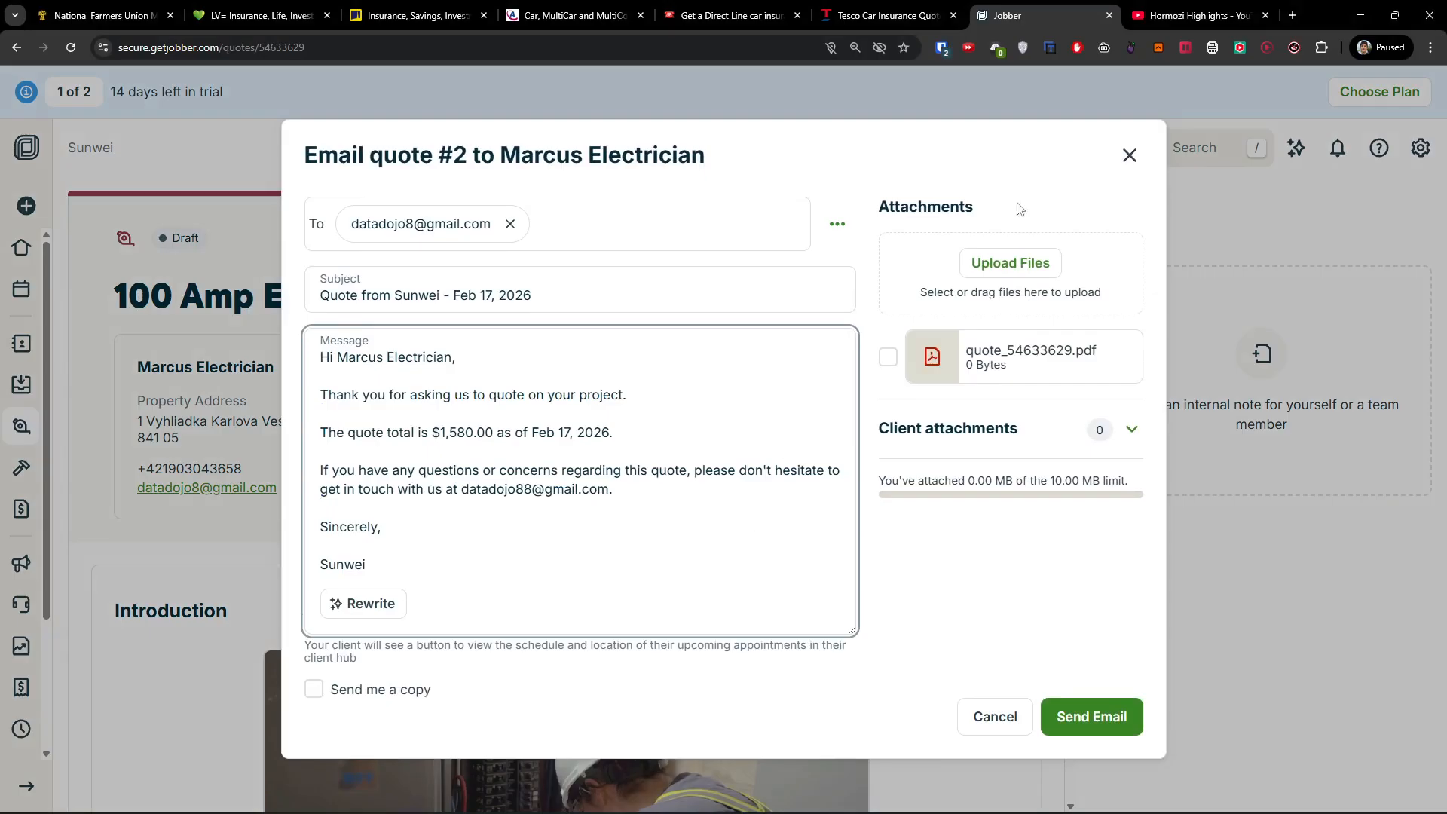
# Close the quote email unsent and convert quote #2 into a job.
pyautogui.click(1130, 155)
pyautogui.click(843, 238)
pyautogui.click(852, 290)
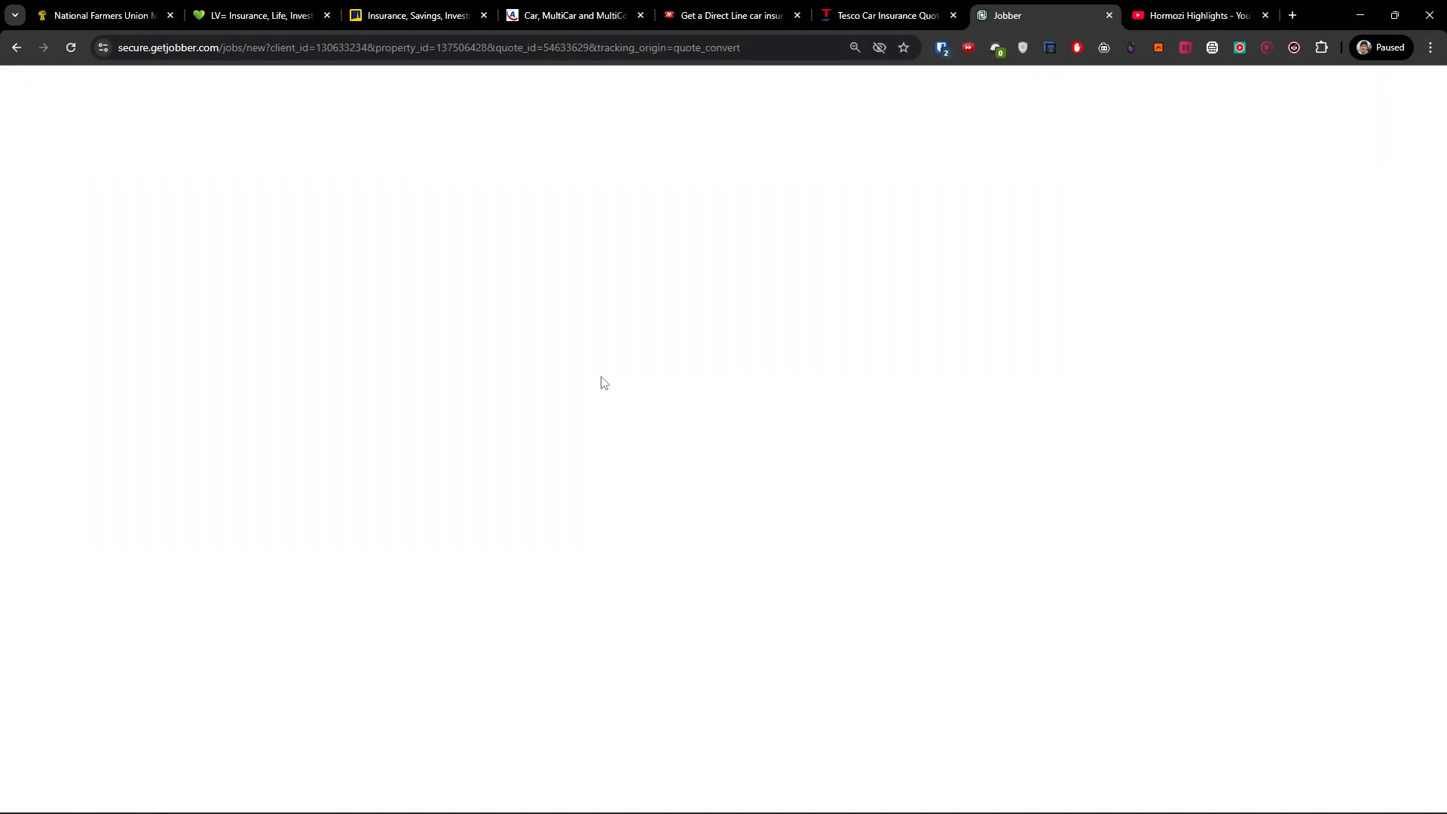
# Review the prefilled schedule, billing and three $1,580 line items, then save job #2.
pyautogui.scroll(-2, 541, 445)
pyautogui.scroll(-2, 541, 445)
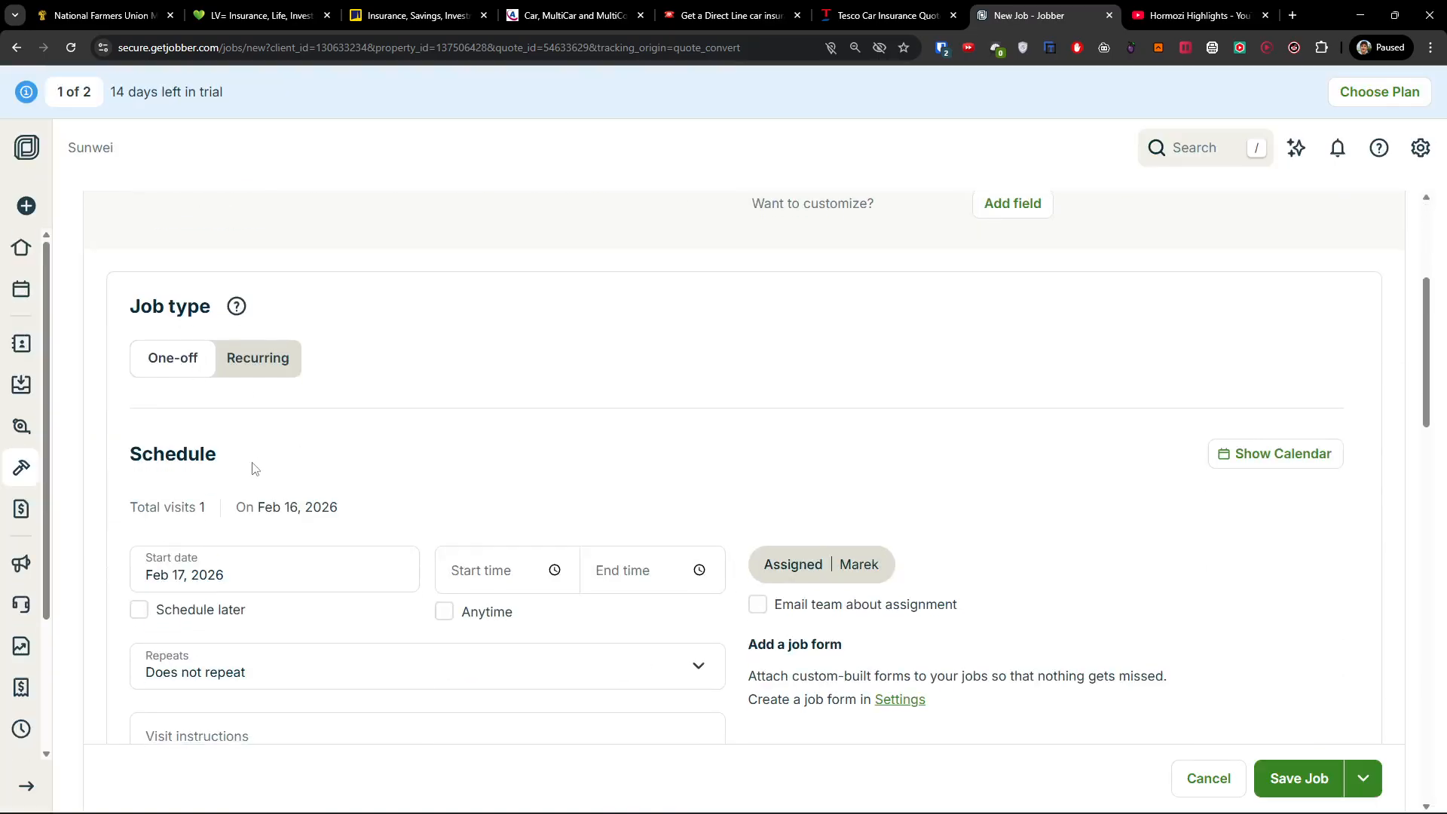
pyautogui.scroll(-2, 209, 239)
pyautogui.scroll(6, 273, 415)
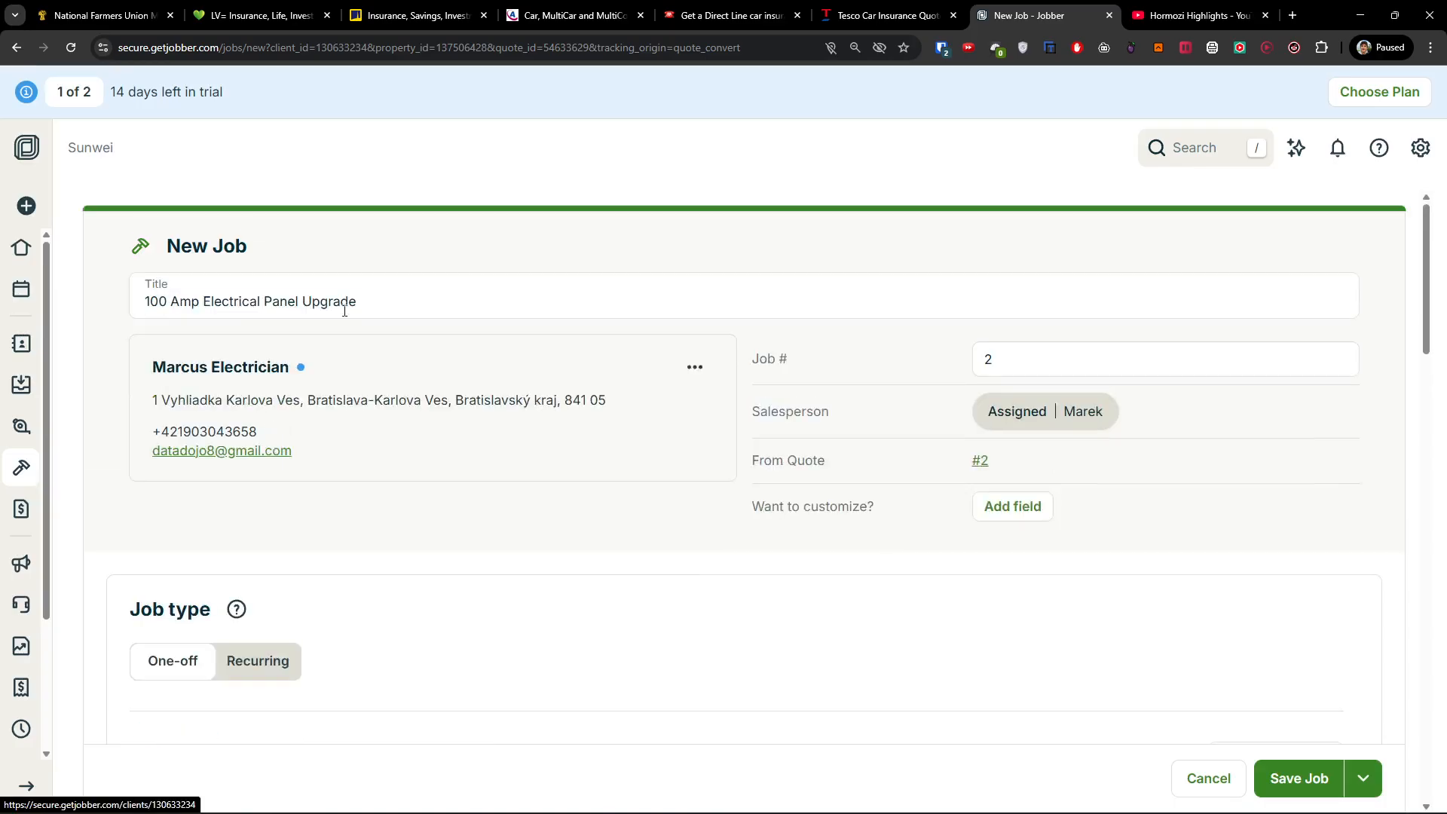
pyautogui.scroll(-4, 385, 484)
pyautogui.scroll(-2, 384, 484)
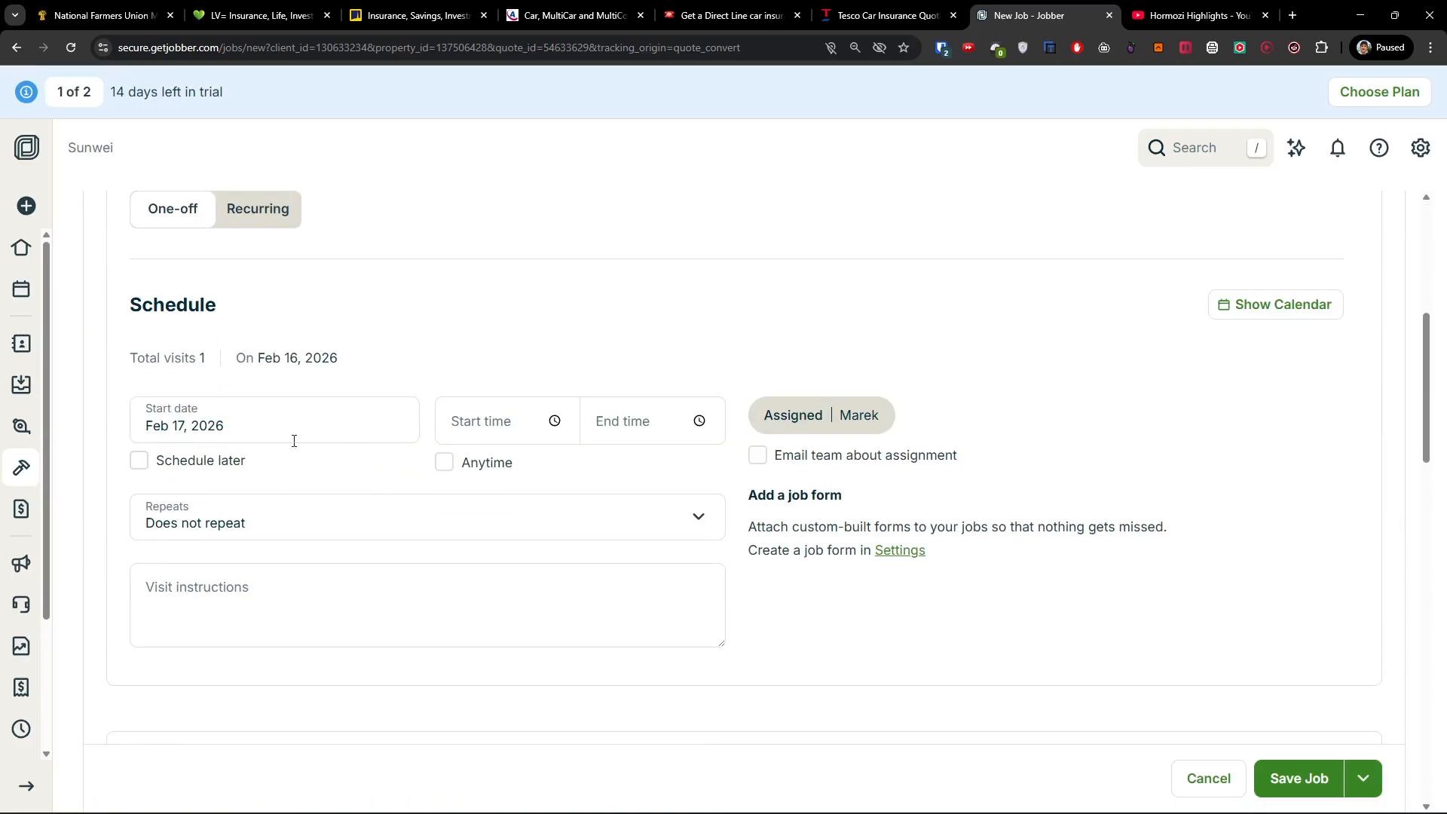
pyautogui.scroll(-6, 677, 545)
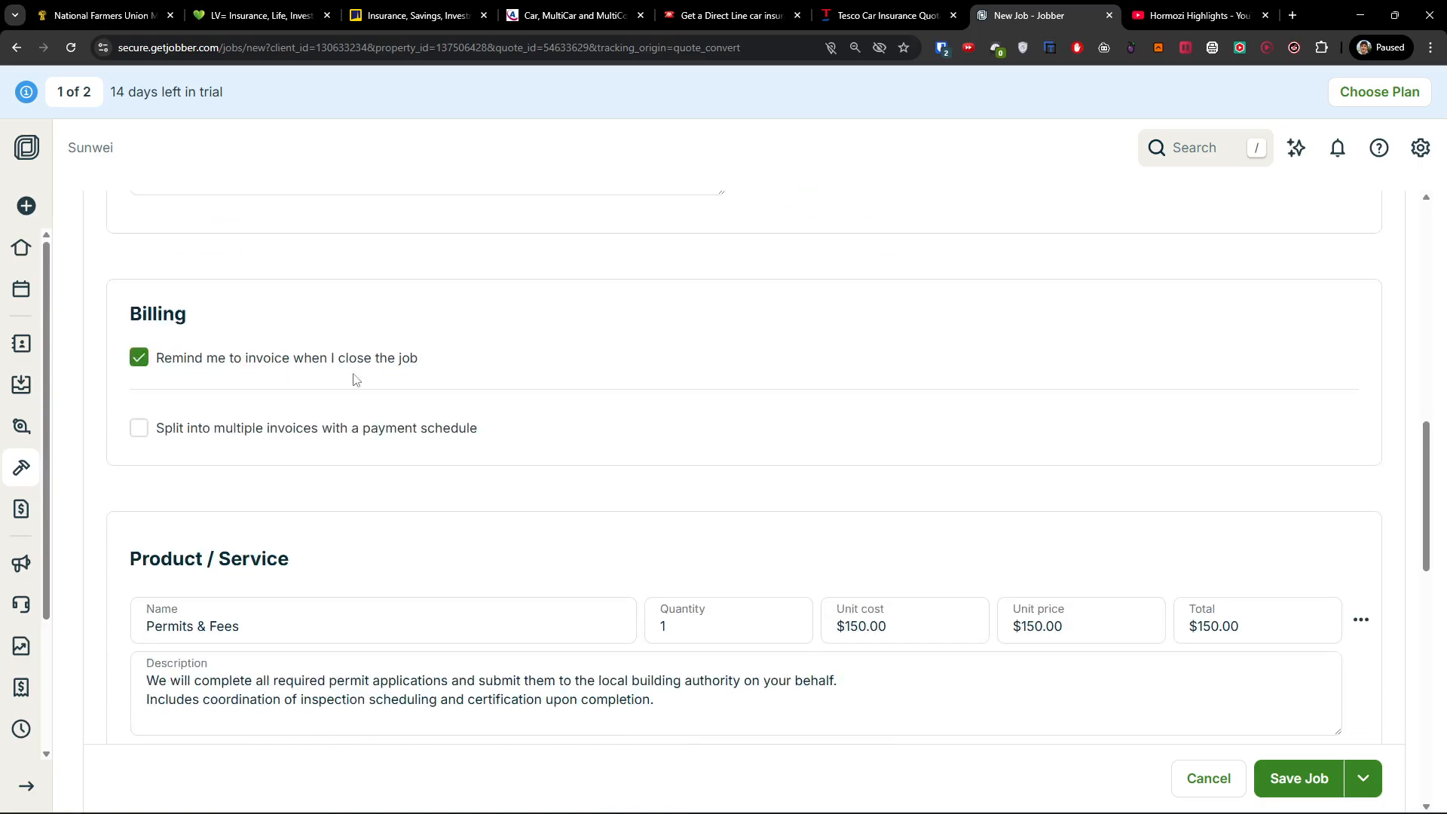
pyautogui.scroll(-2, 402, 409)
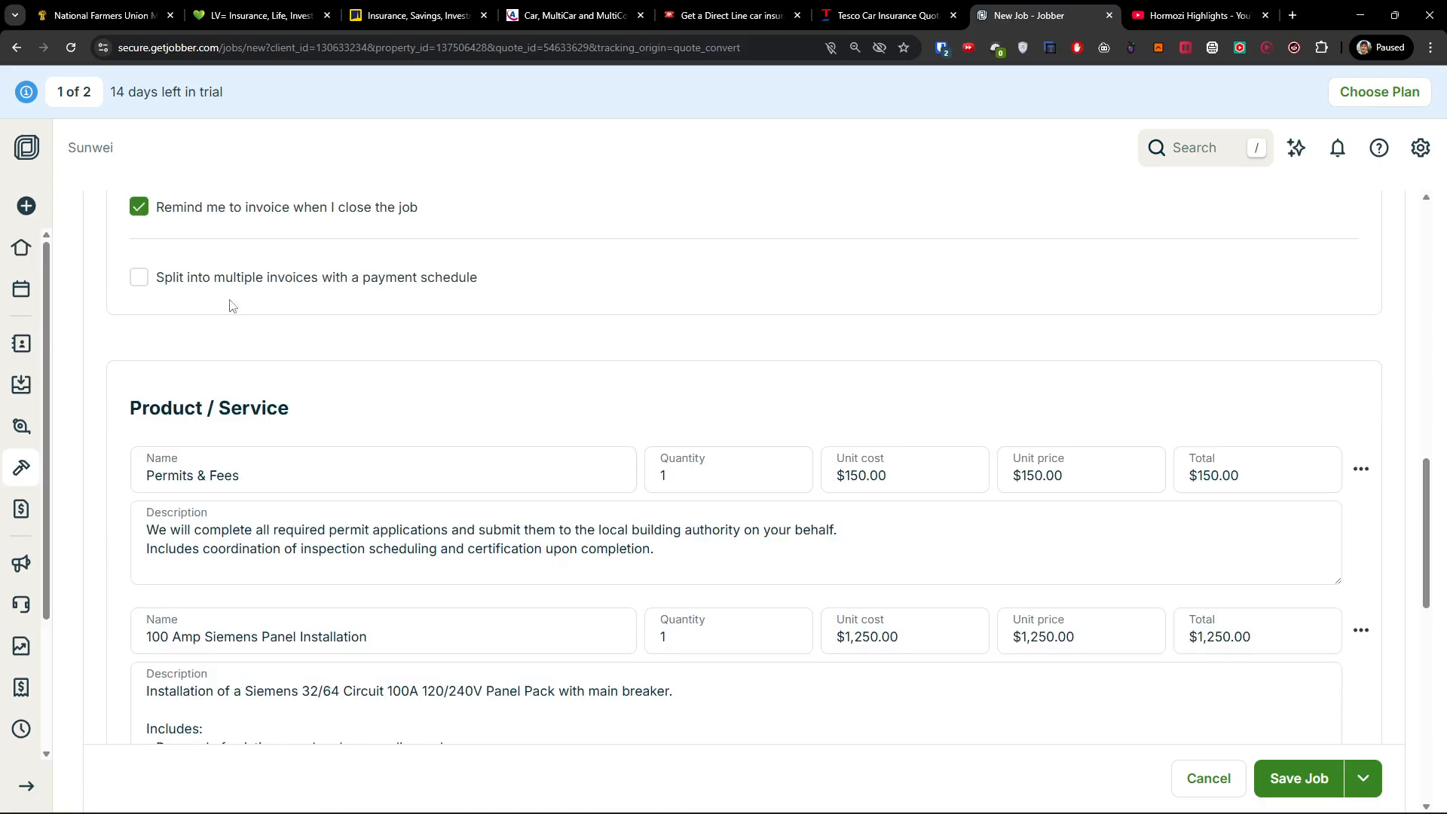
pyautogui.scroll(-6, 368, 381)
pyautogui.scroll(2, 399, 379)
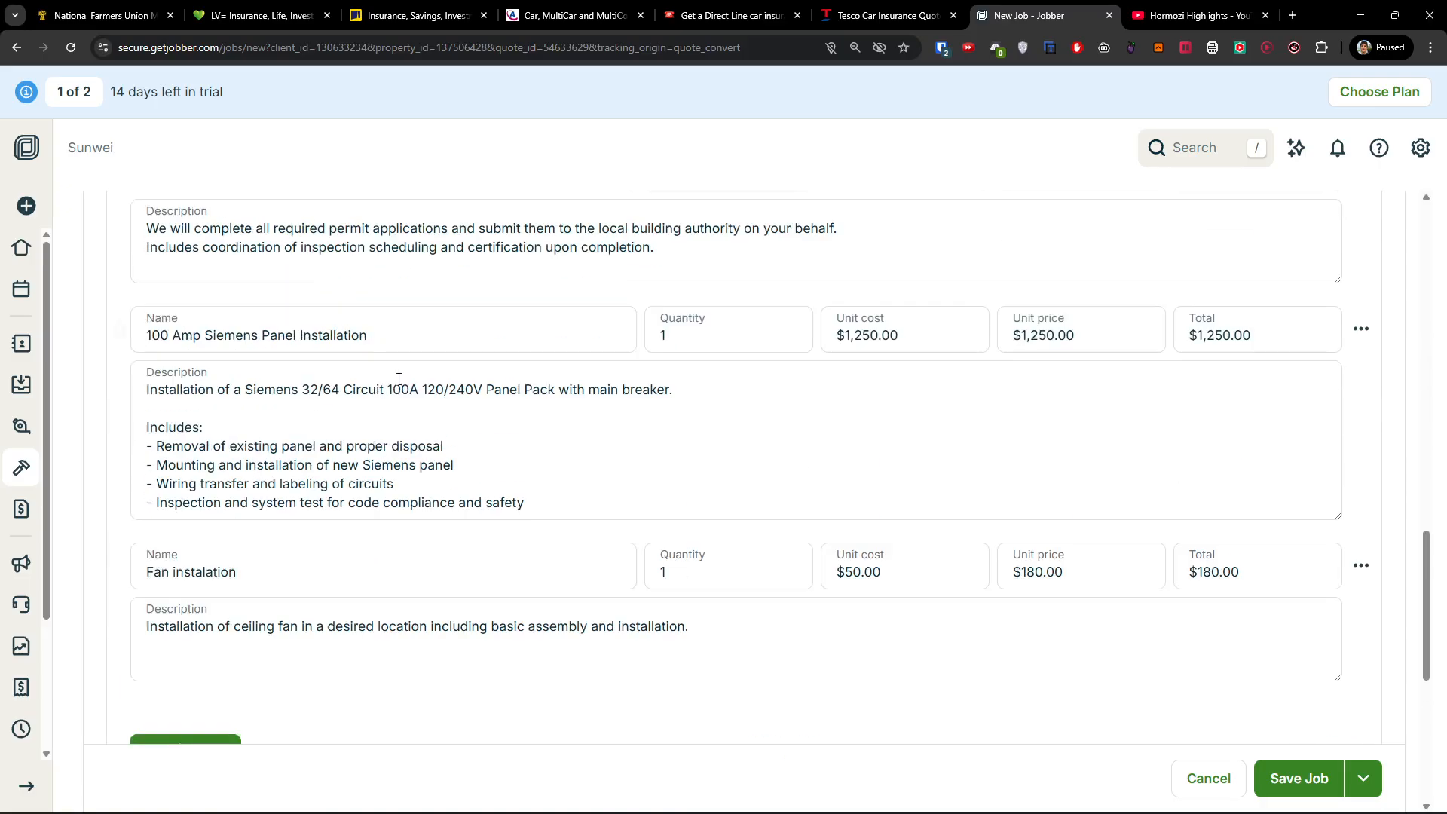
pyautogui.scroll(2, 848, 404)
pyautogui.scroll(-8, 846, 404)
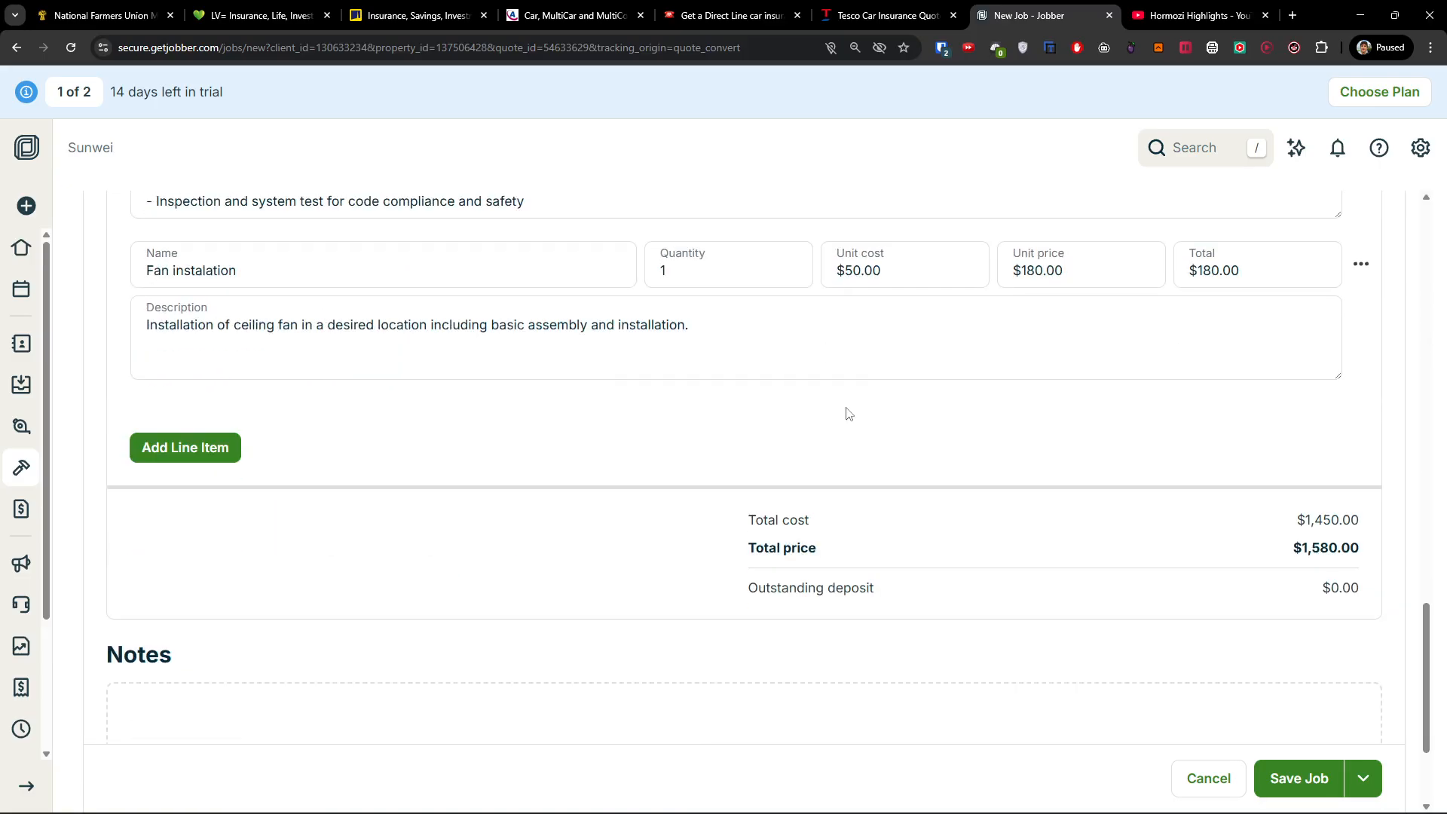
pyautogui.scroll(-1, 848, 412)
pyautogui.click(1300, 759)
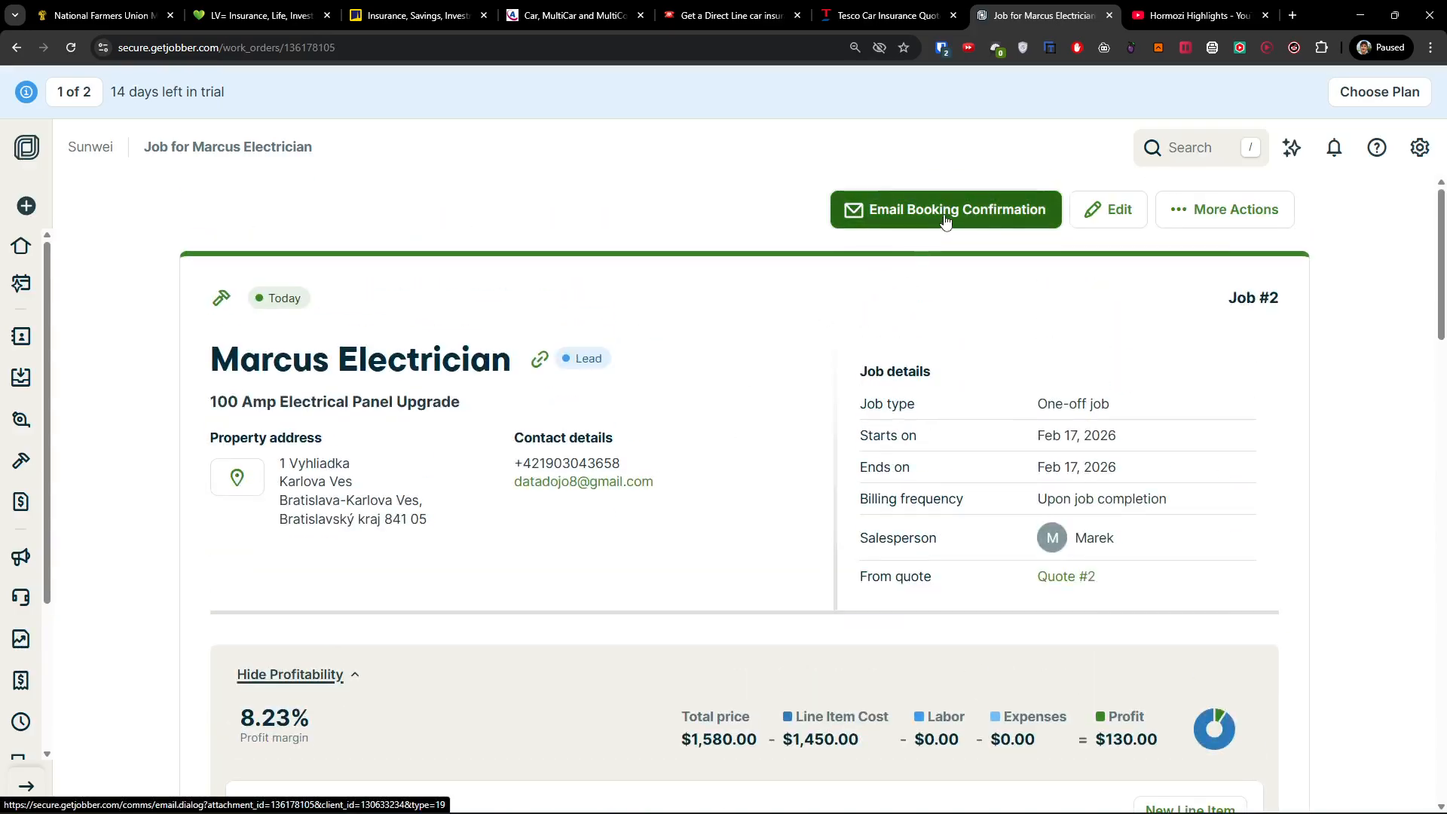
pyautogui.click(946, 218)
pyautogui.click(503, 418)
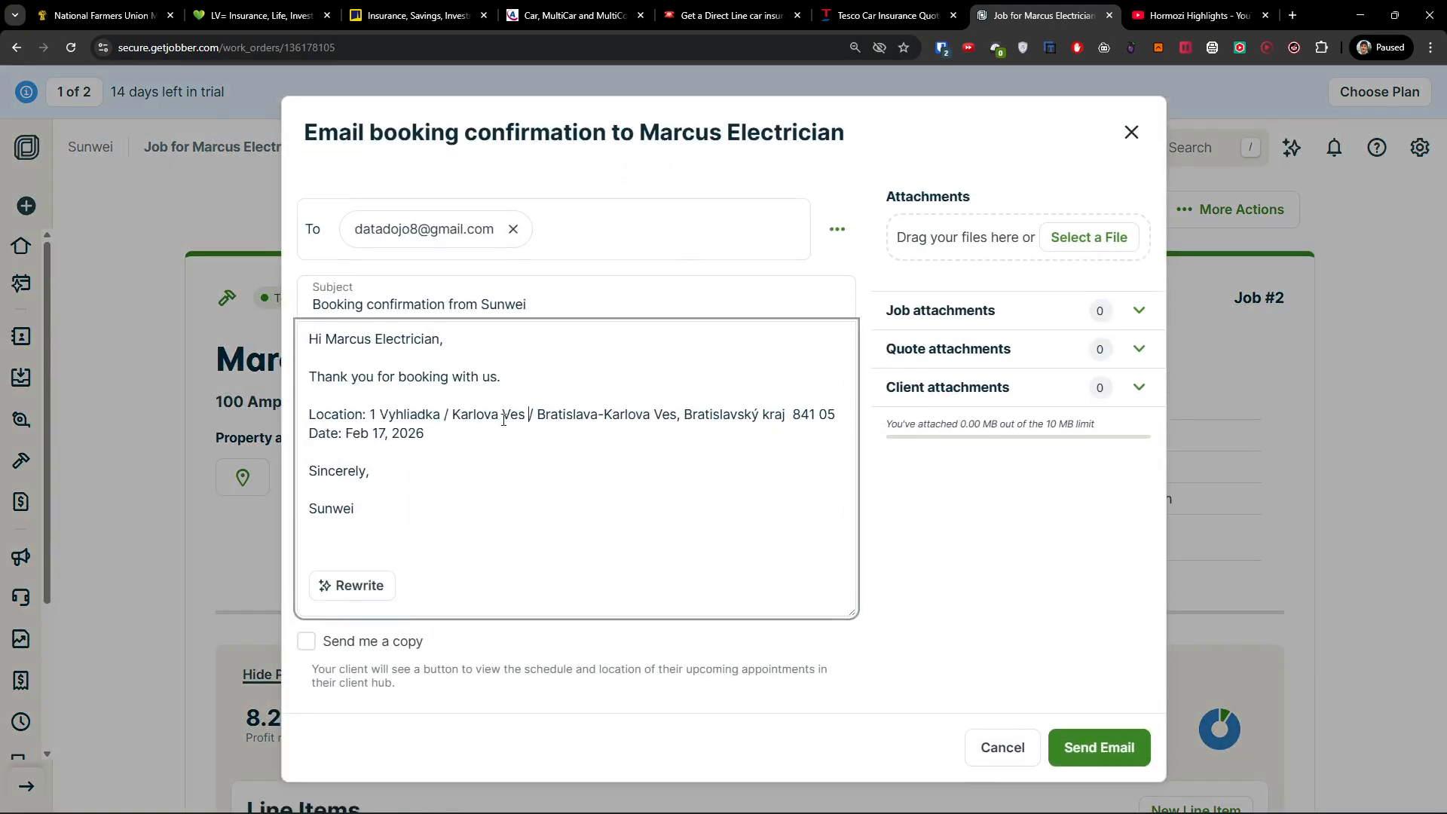
pyautogui.click(584, 459)
pyautogui.moveTo(360, 435); pyautogui.dragTo(523, 456)
pyautogui.click(503, 469)
pyautogui.click(1137, 131)
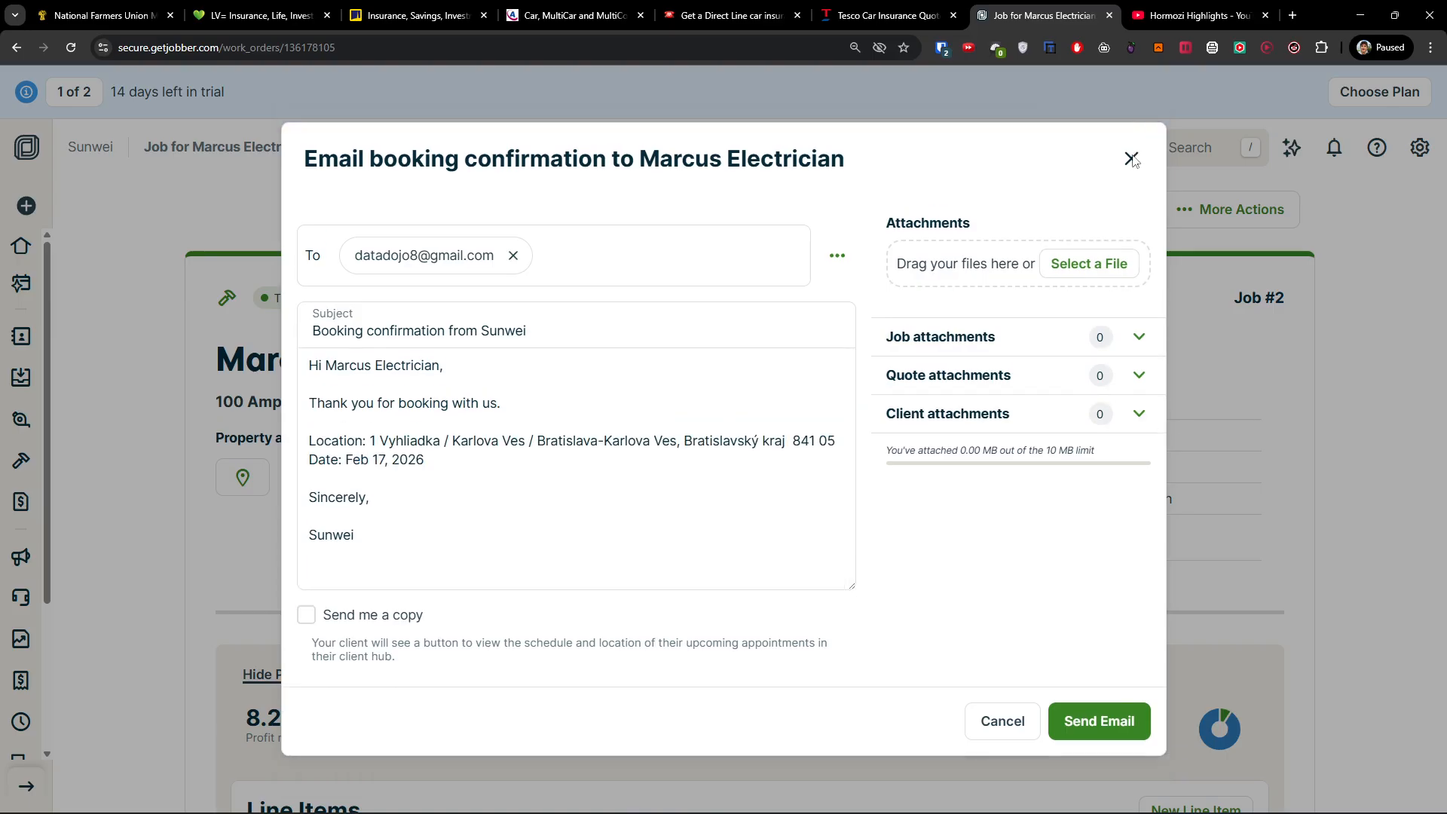
pyautogui.click(1133, 160)
pyautogui.scroll(-6, 662, 473)
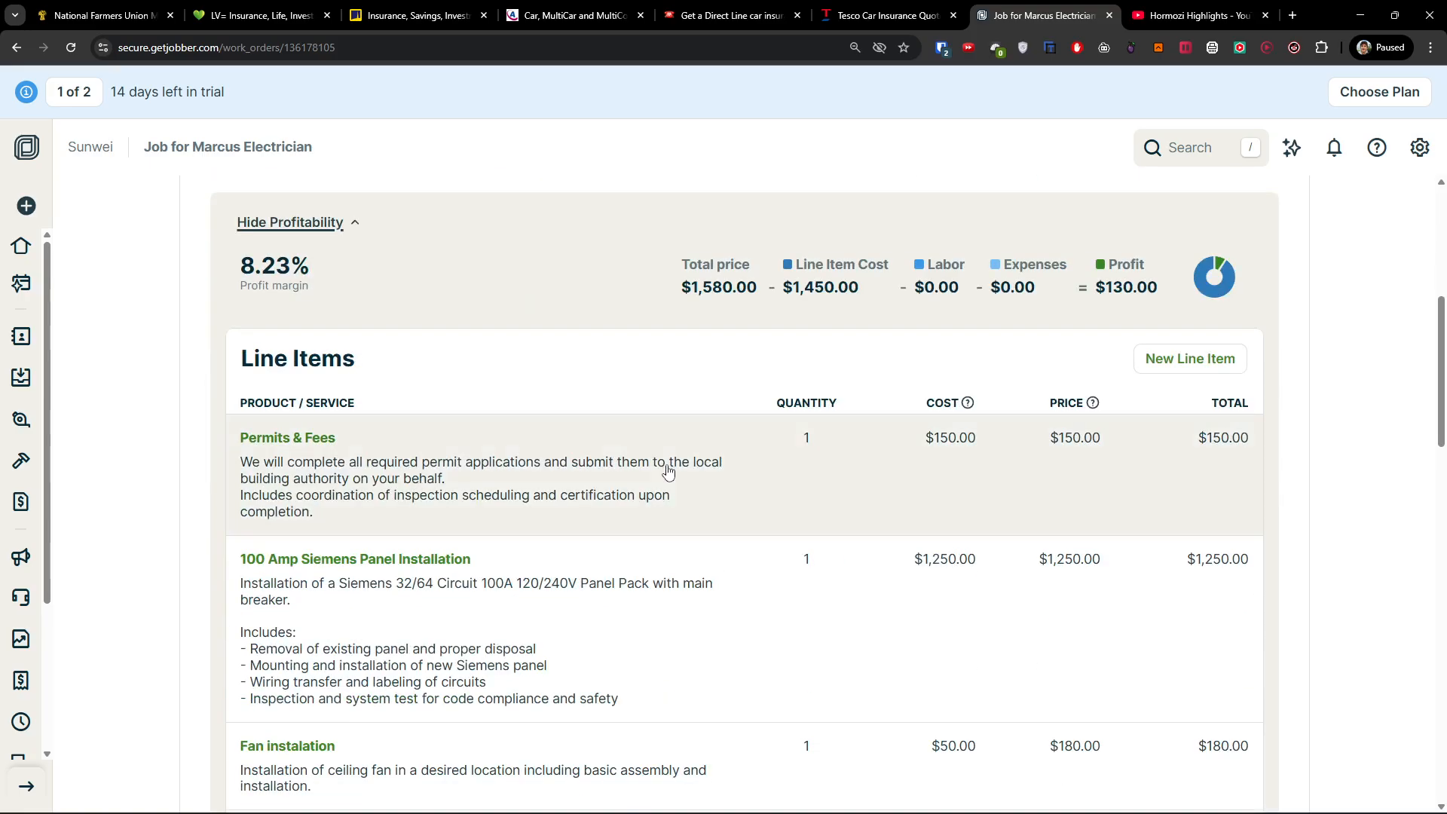
pyautogui.scroll(2, 668, 471)
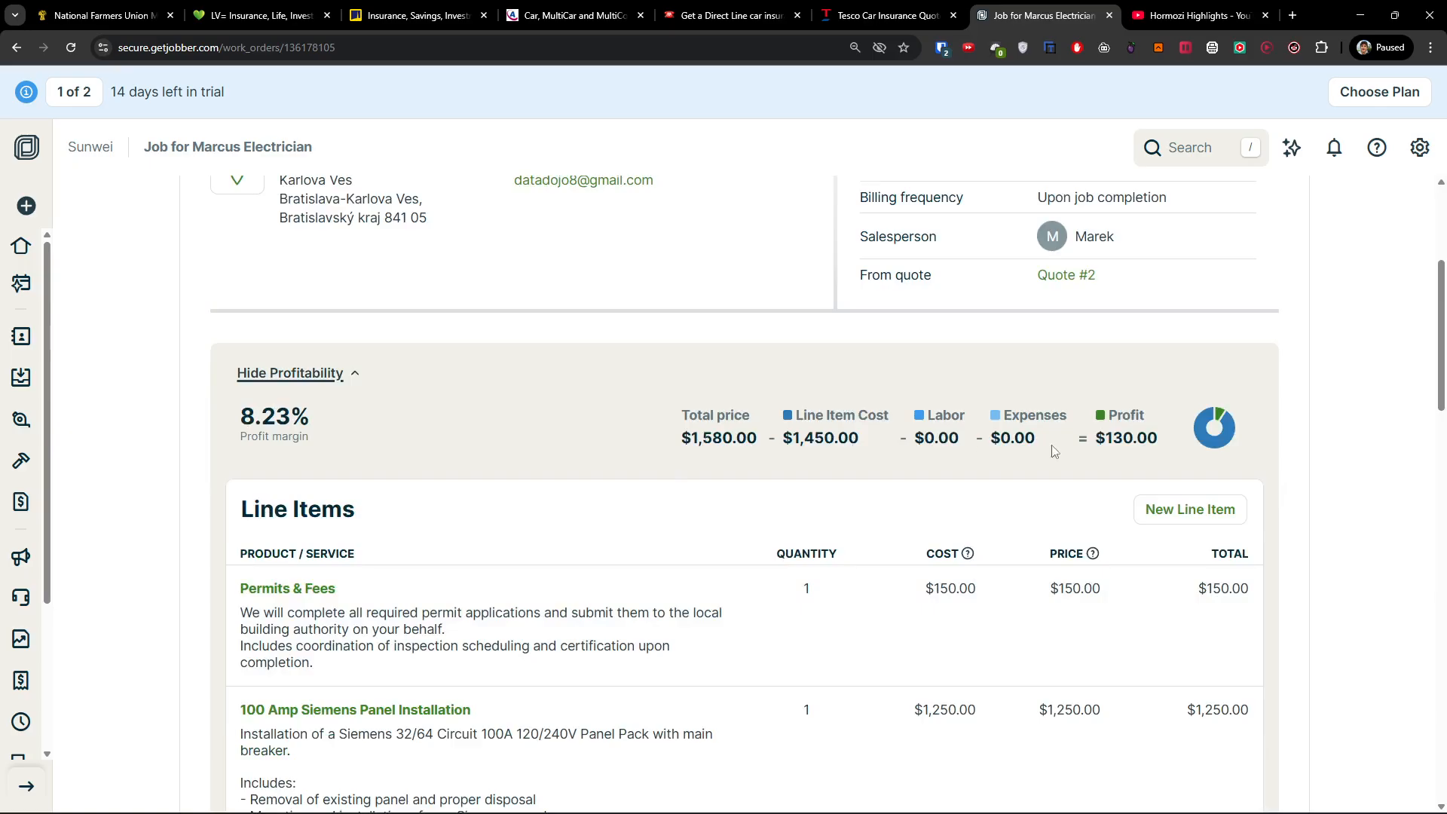
pyautogui.scroll(-2, 694, 558)
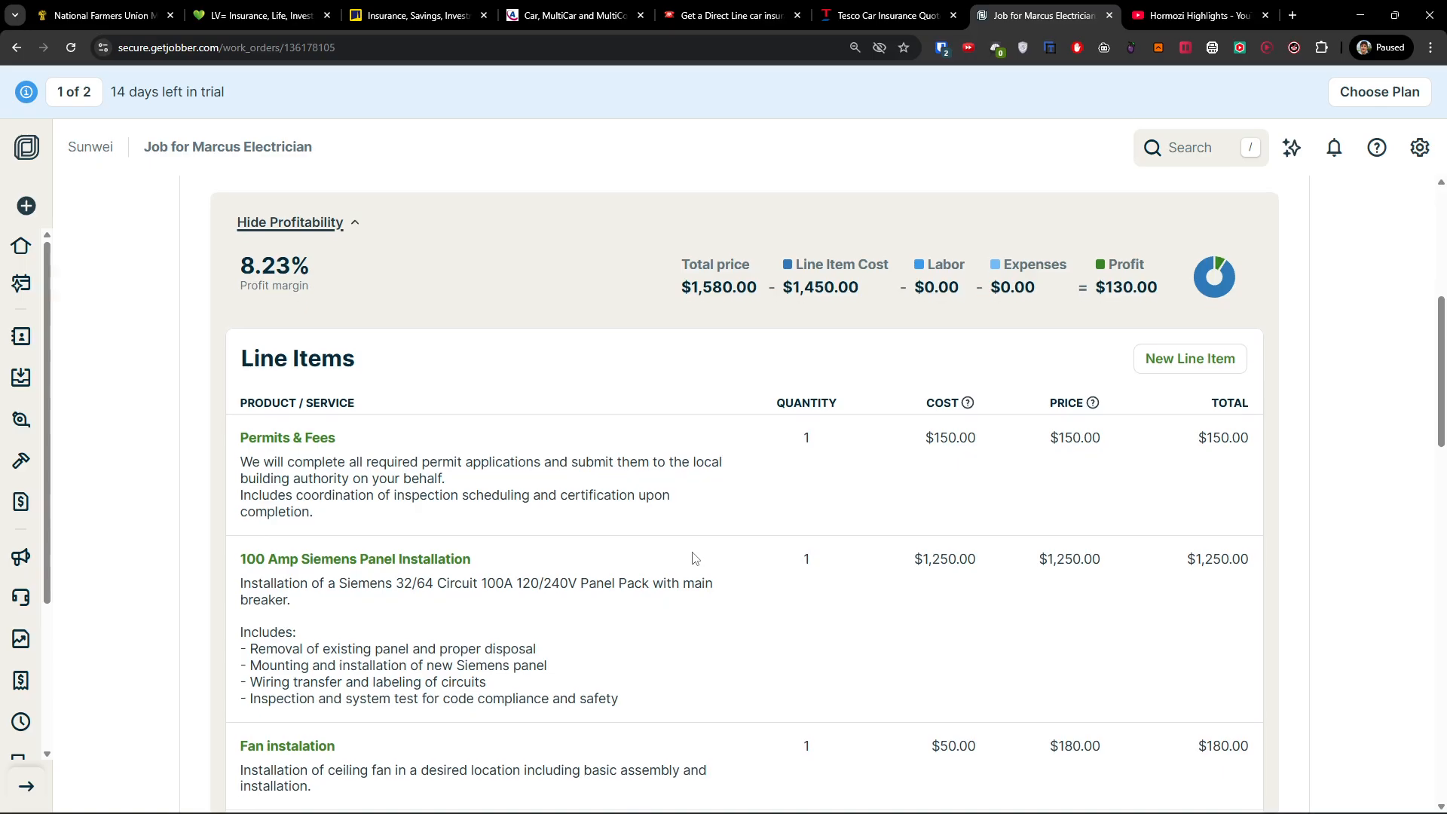
pyautogui.scroll(-10, 693, 558)
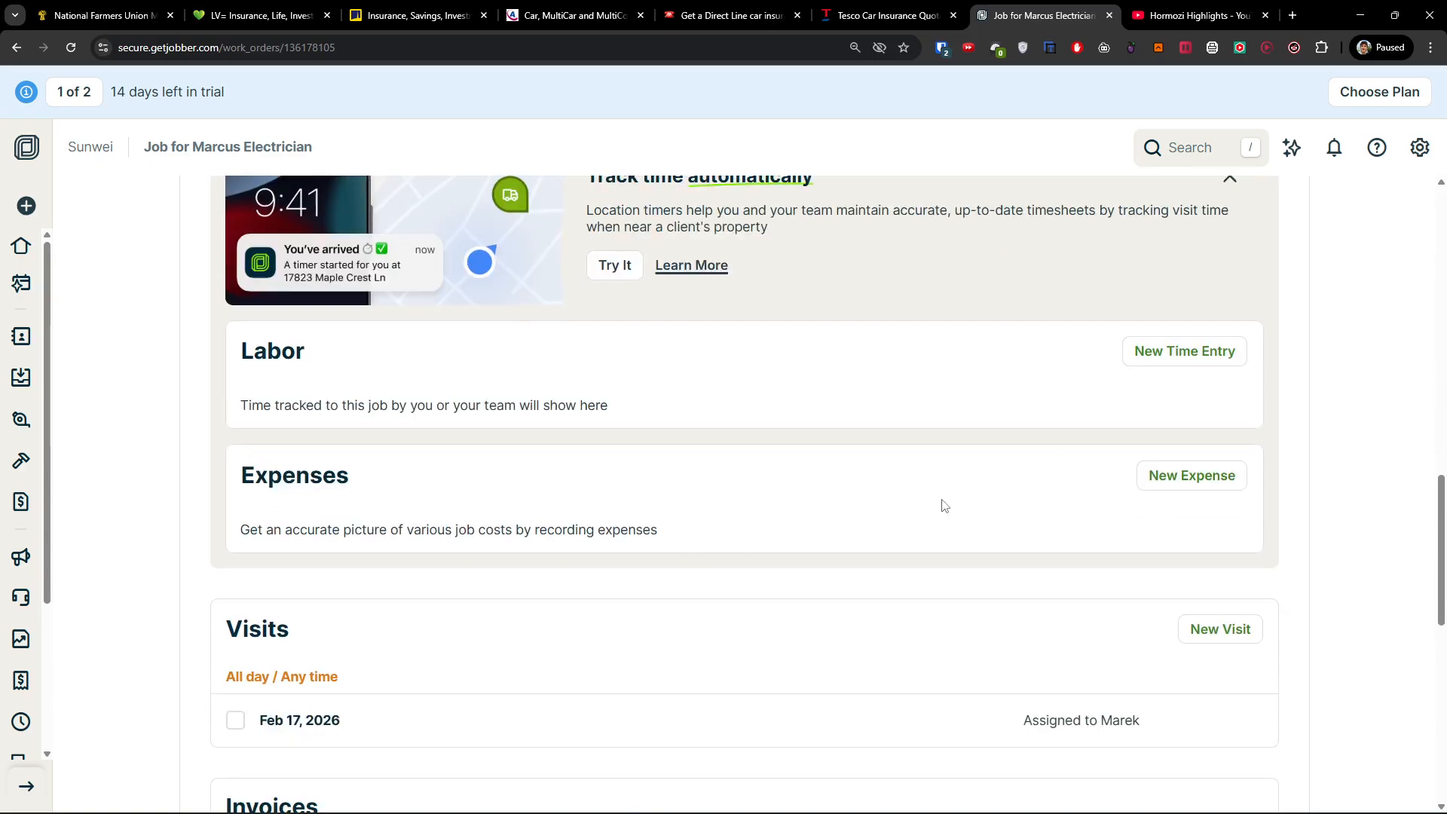
pyautogui.scroll(-6, 943, 503)
pyautogui.scroll(-2, 1137, 594)
pyautogui.scroll(20, 852, 387)
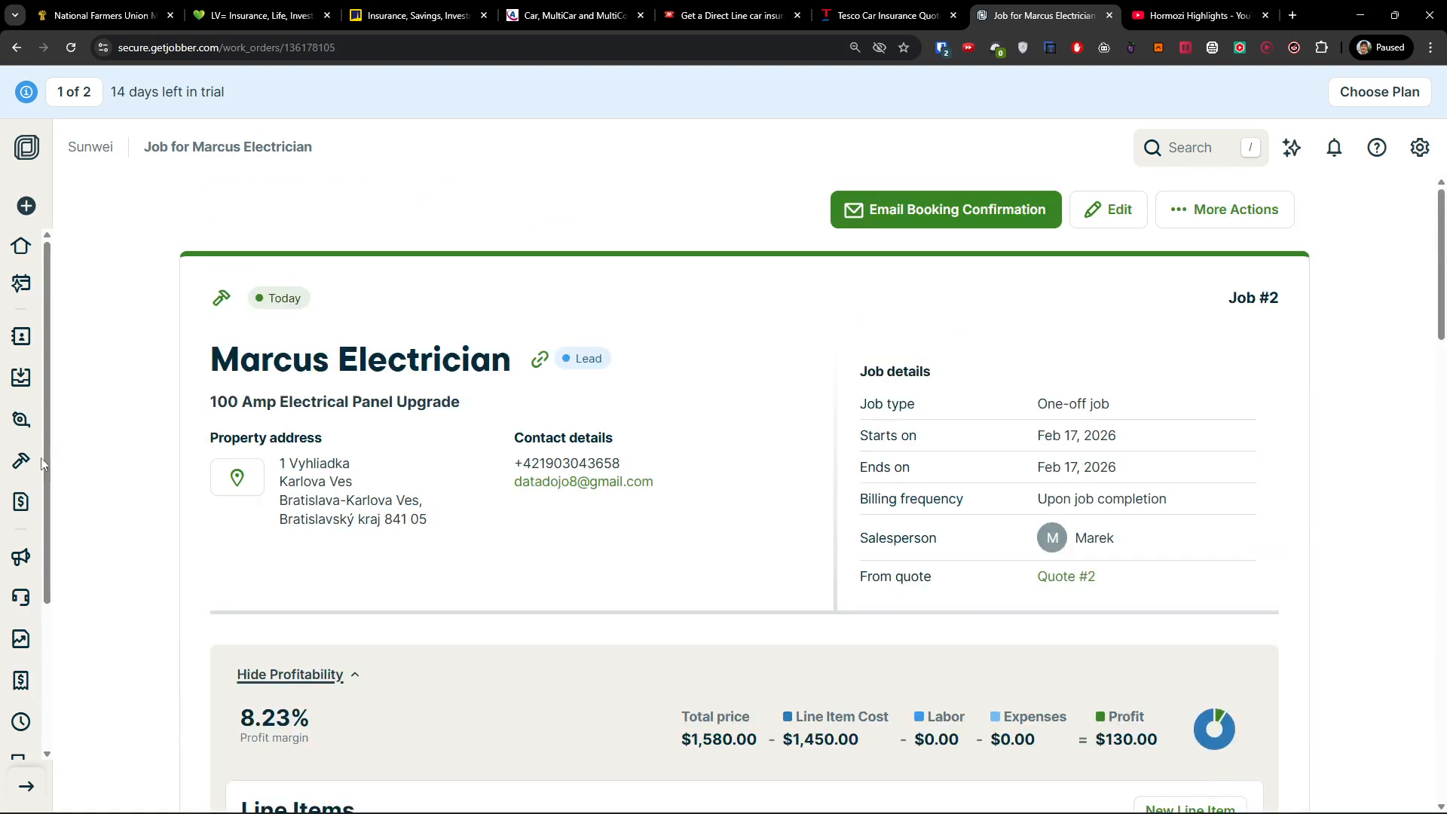
# Close job #2, choosing to remove its 1 past incomplete visit.
pyautogui.click(1195, 209)
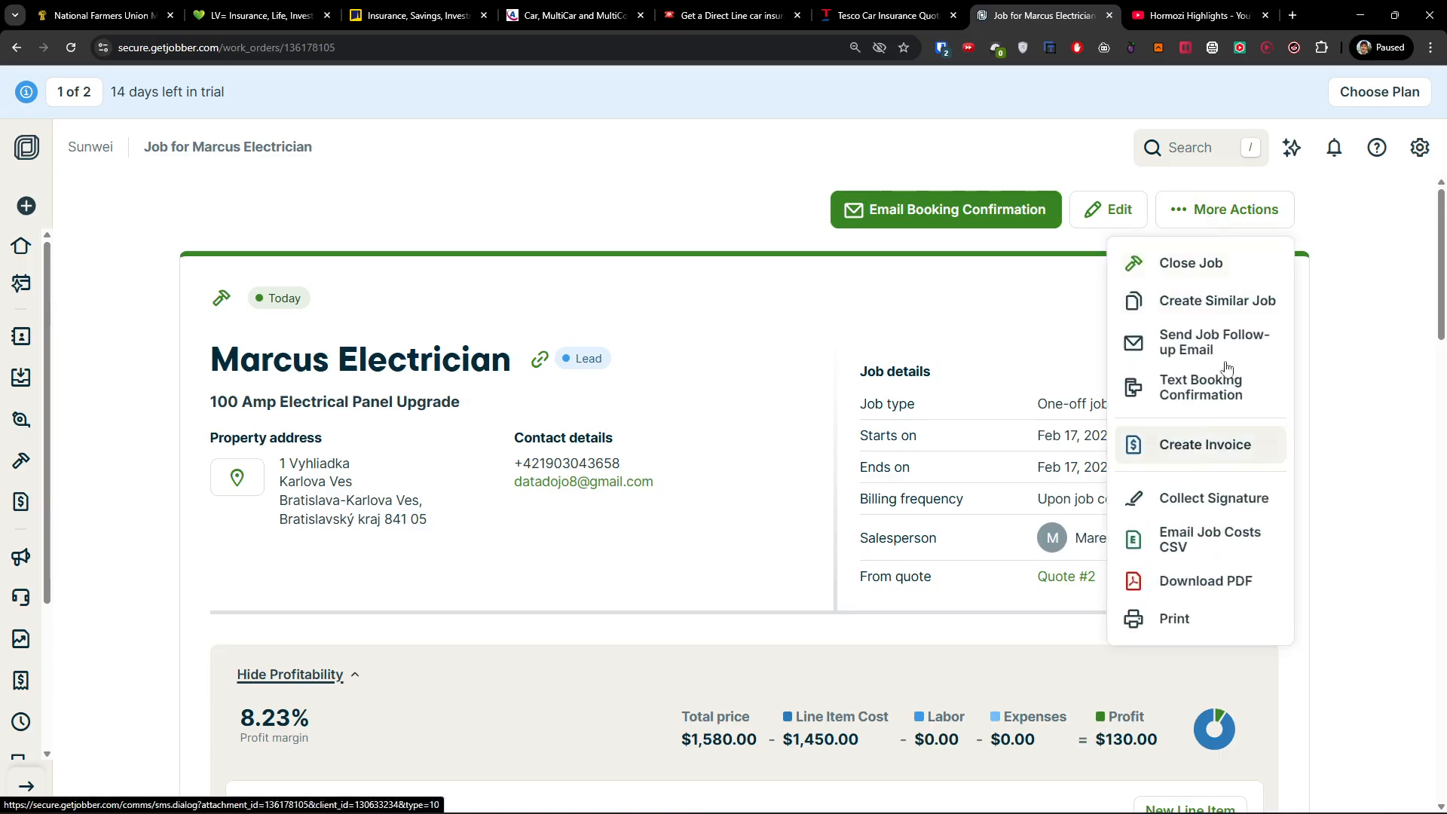
pyautogui.click(1213, 263)
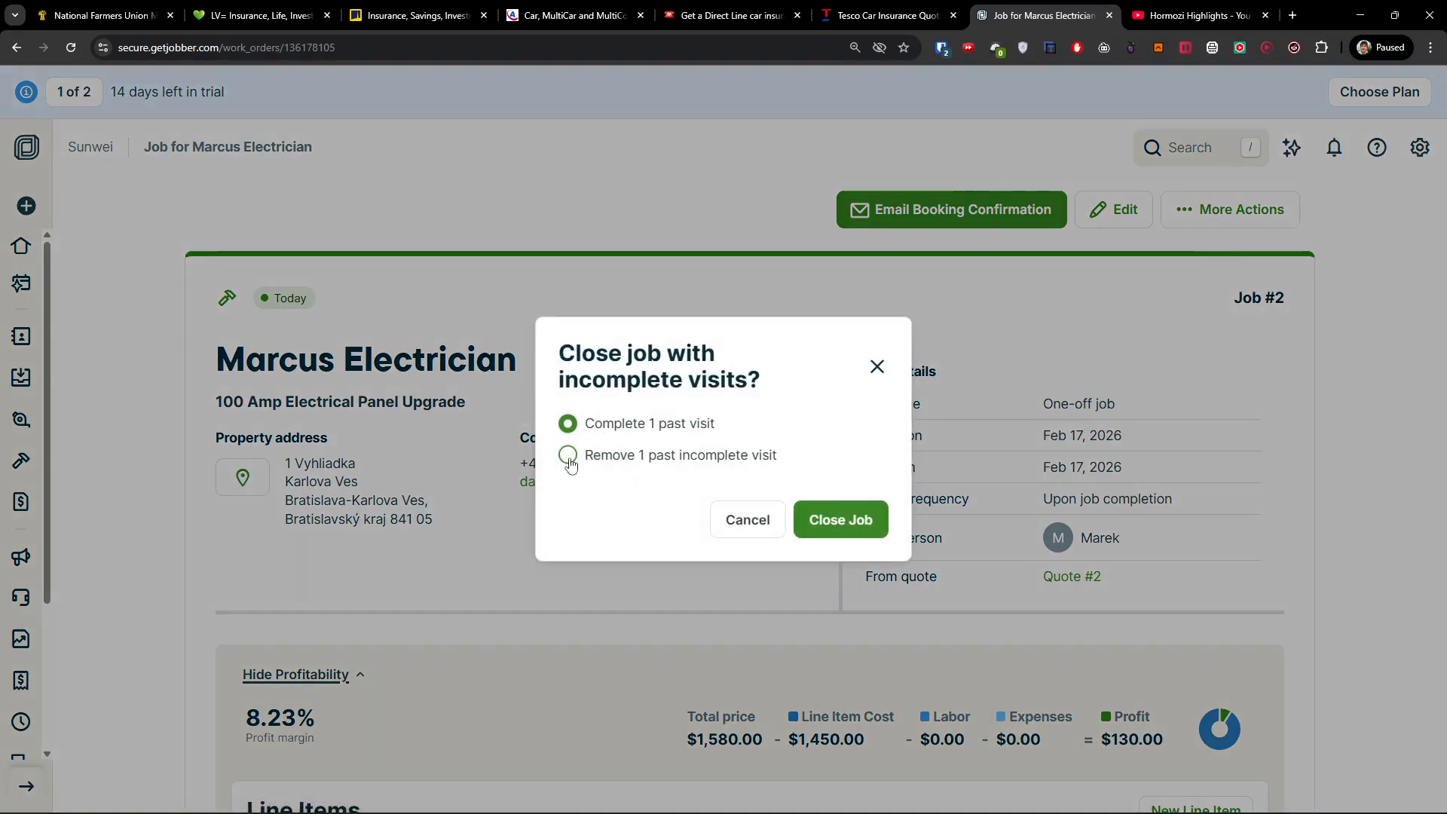
pyautogui.click(568, 454)
pyautogui.click(841, 519)
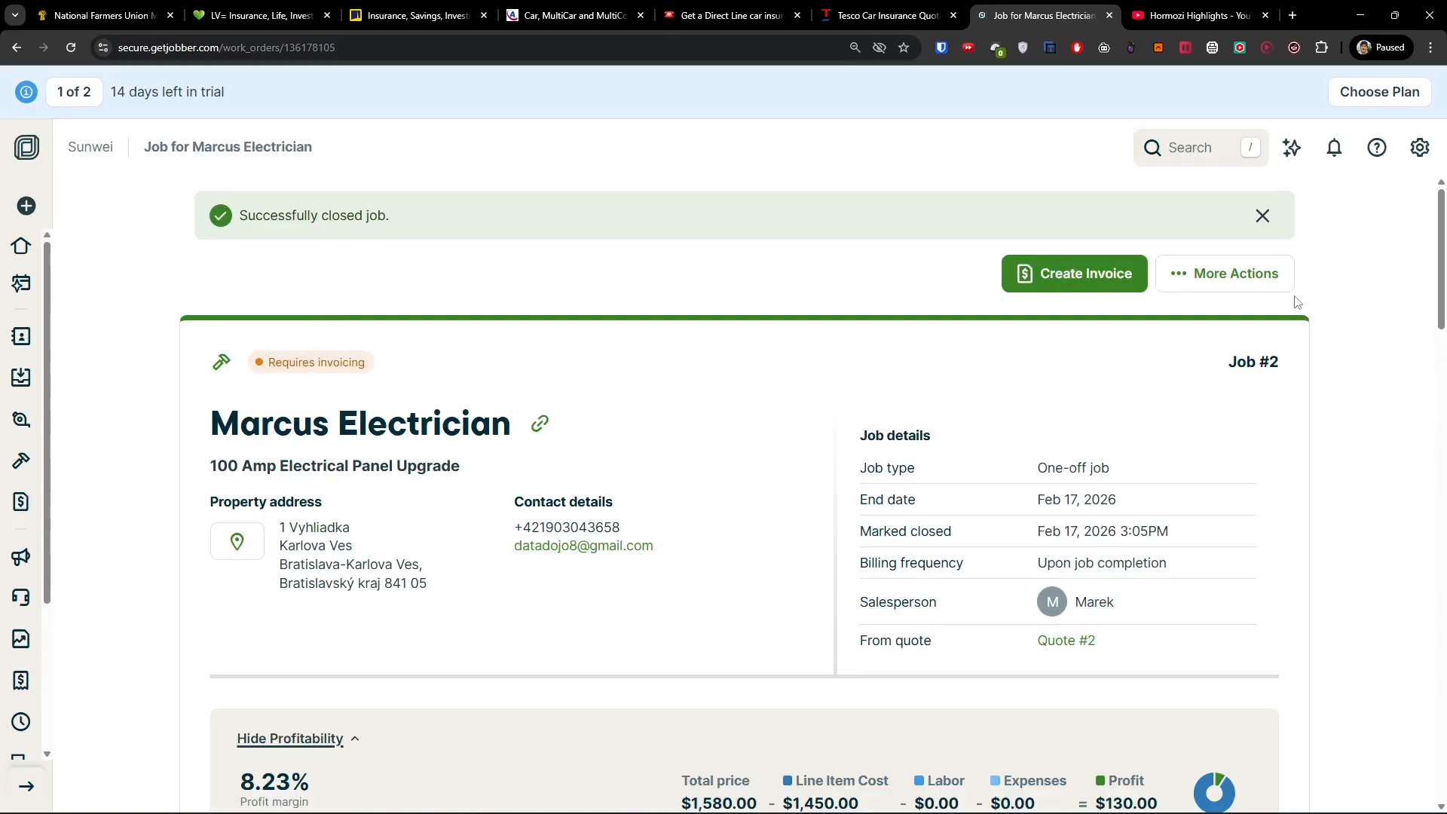
pyautogui.click(1214, 278)
pyautogui.click(813, 297)
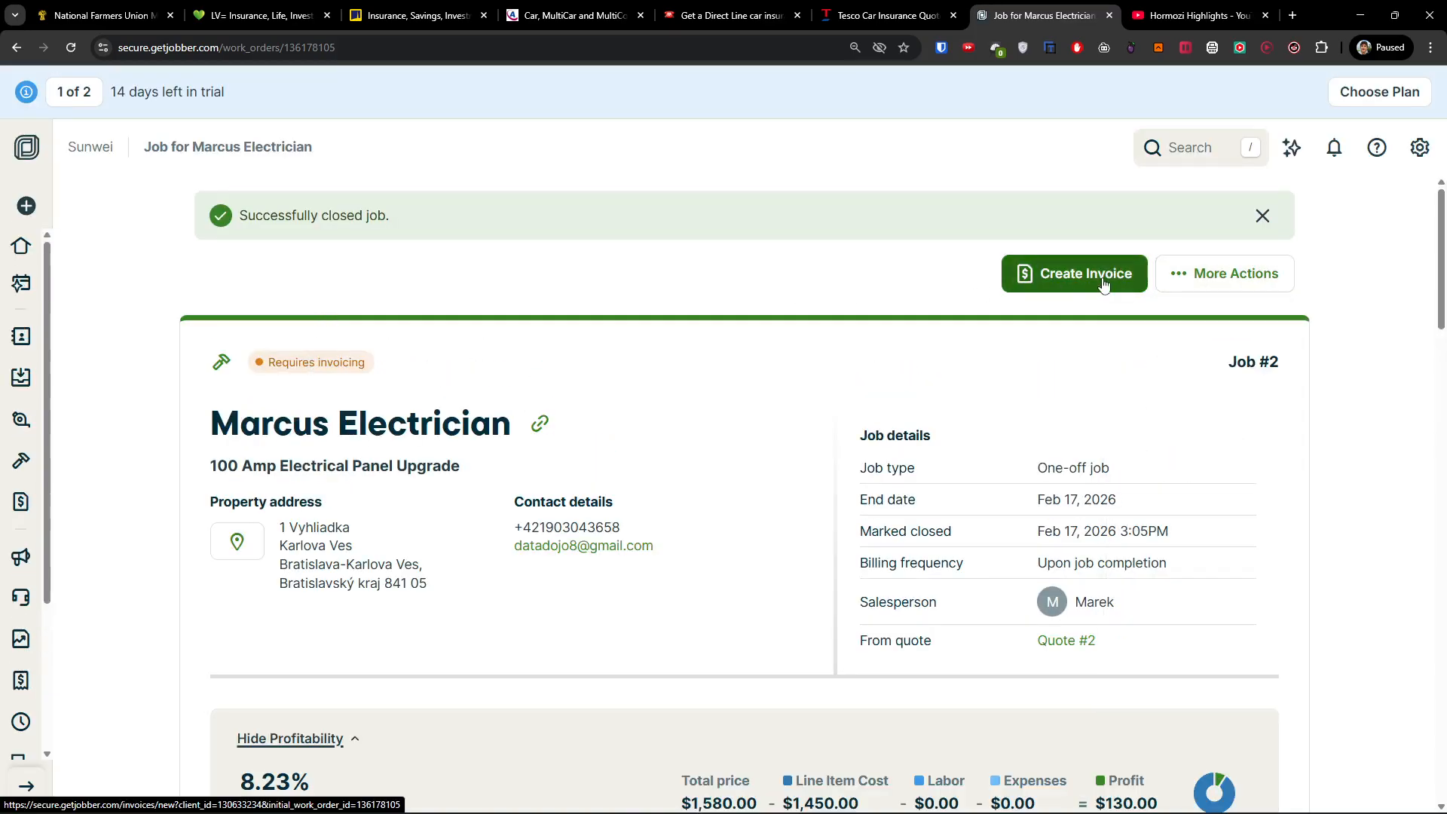
# Start a new invoice from closed job #2 and review its $1,580 total.
pyautogui.click(1103, 281)
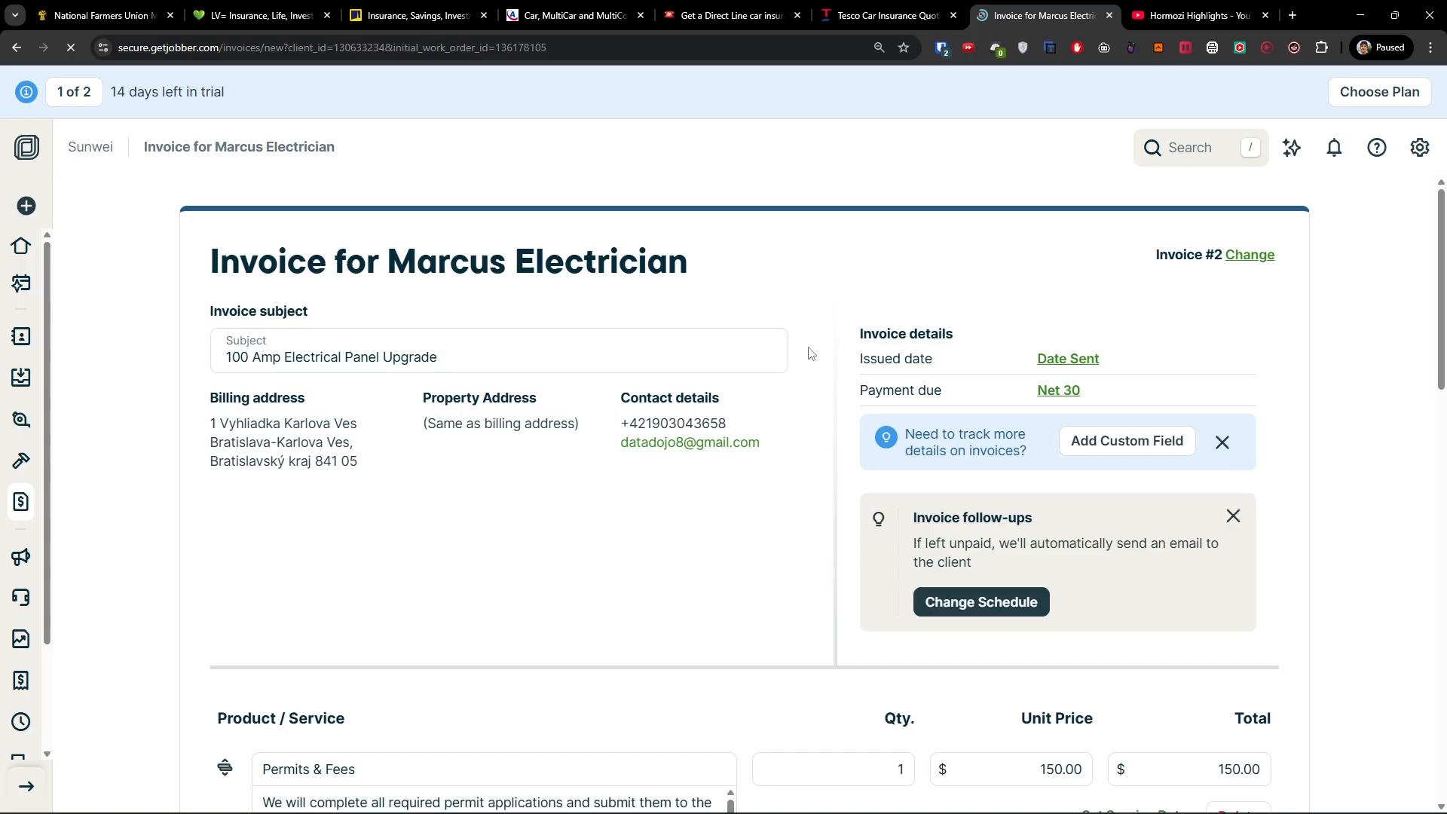
pyautogui.scroll(-1, 822, 400)
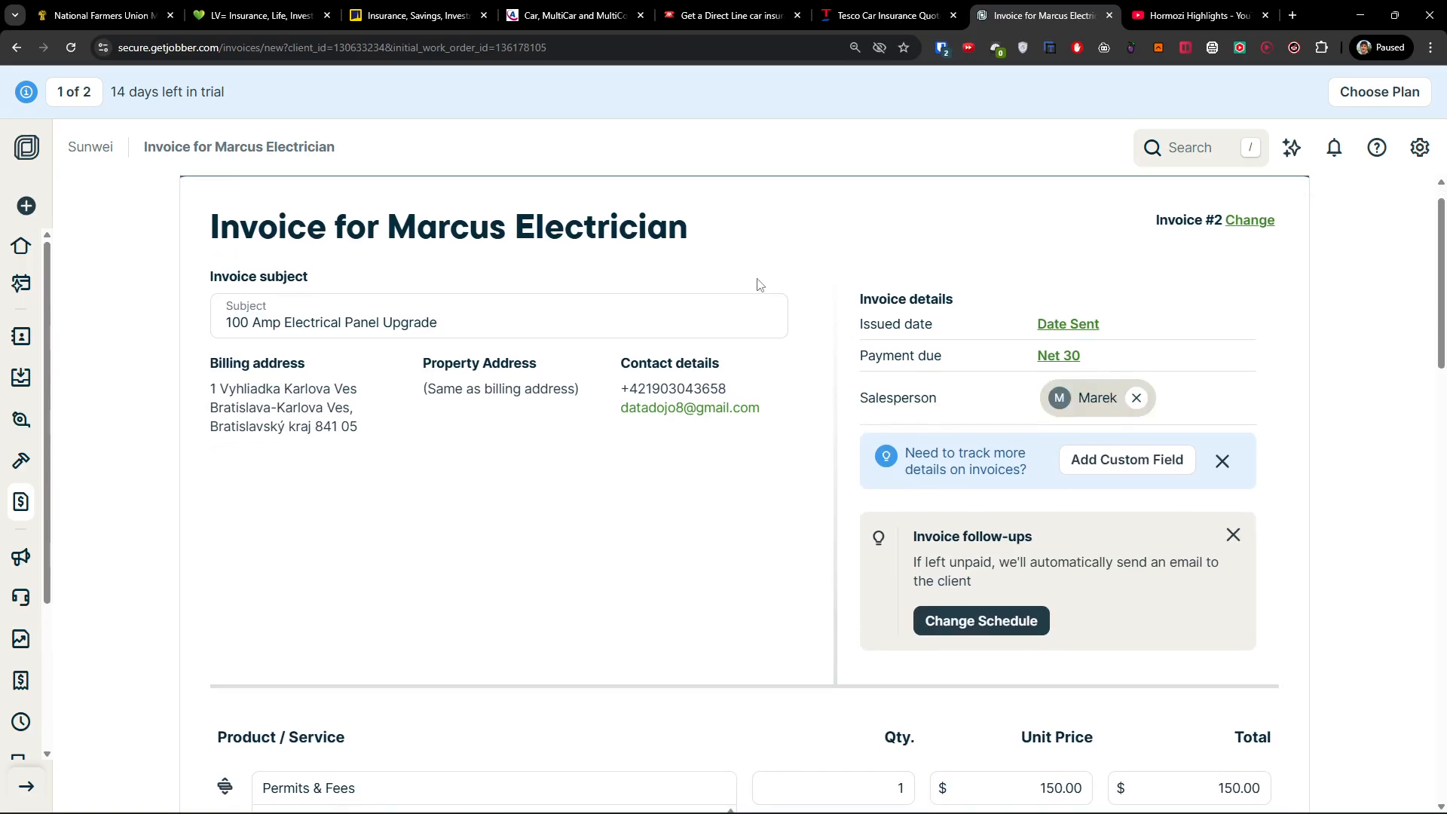
pyautogui.scroll(-4, 759, 285)
pyautogui.scroll(-2, 735, 322)
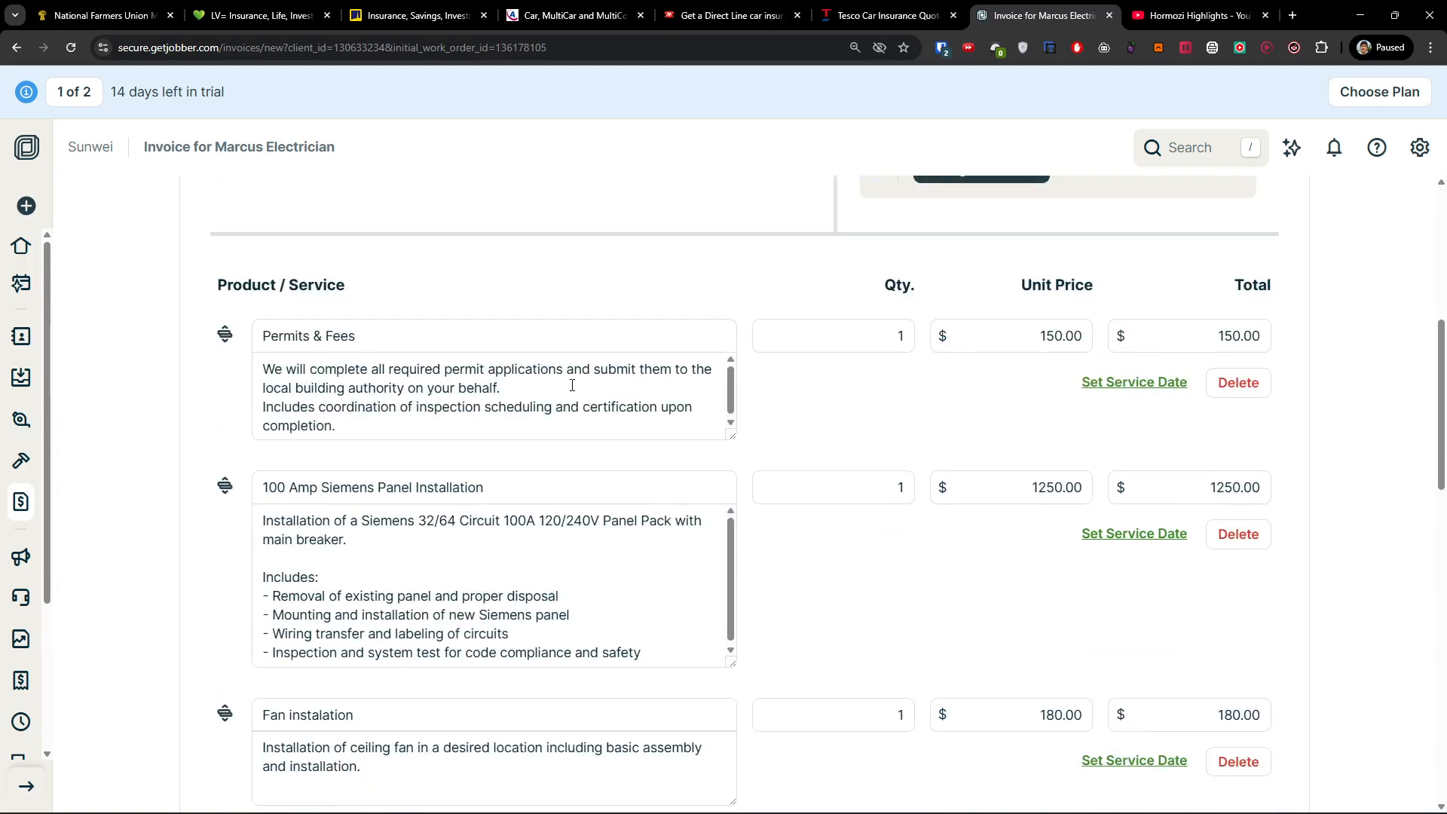
pyautogui.scroll(-7, 880, 491)
pyautogui.scroll(-4, 879, 491)
pyautogui.scroll(2, 1055, 452)
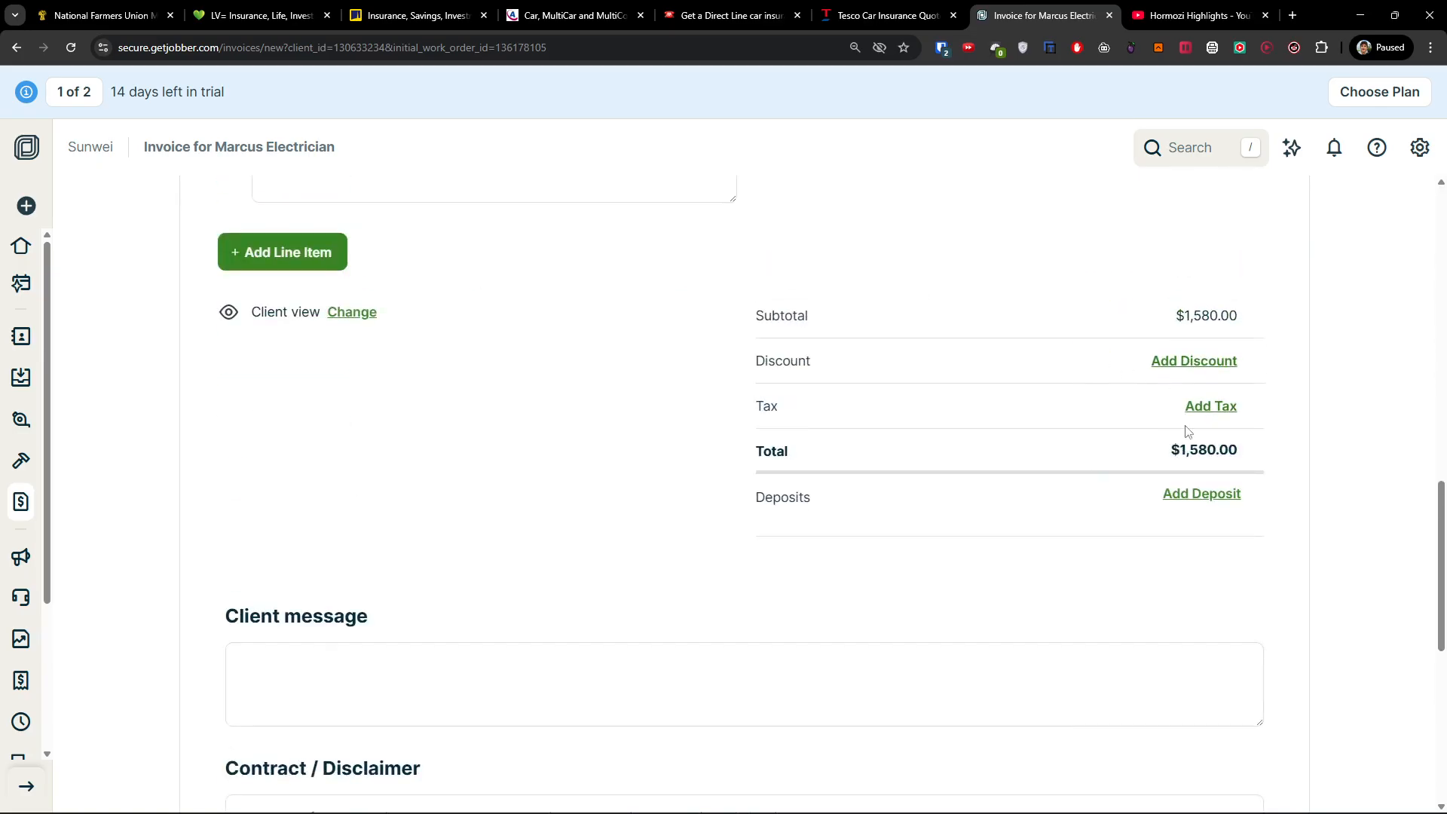
pyautogui.scroll(-7, 1188, 431)
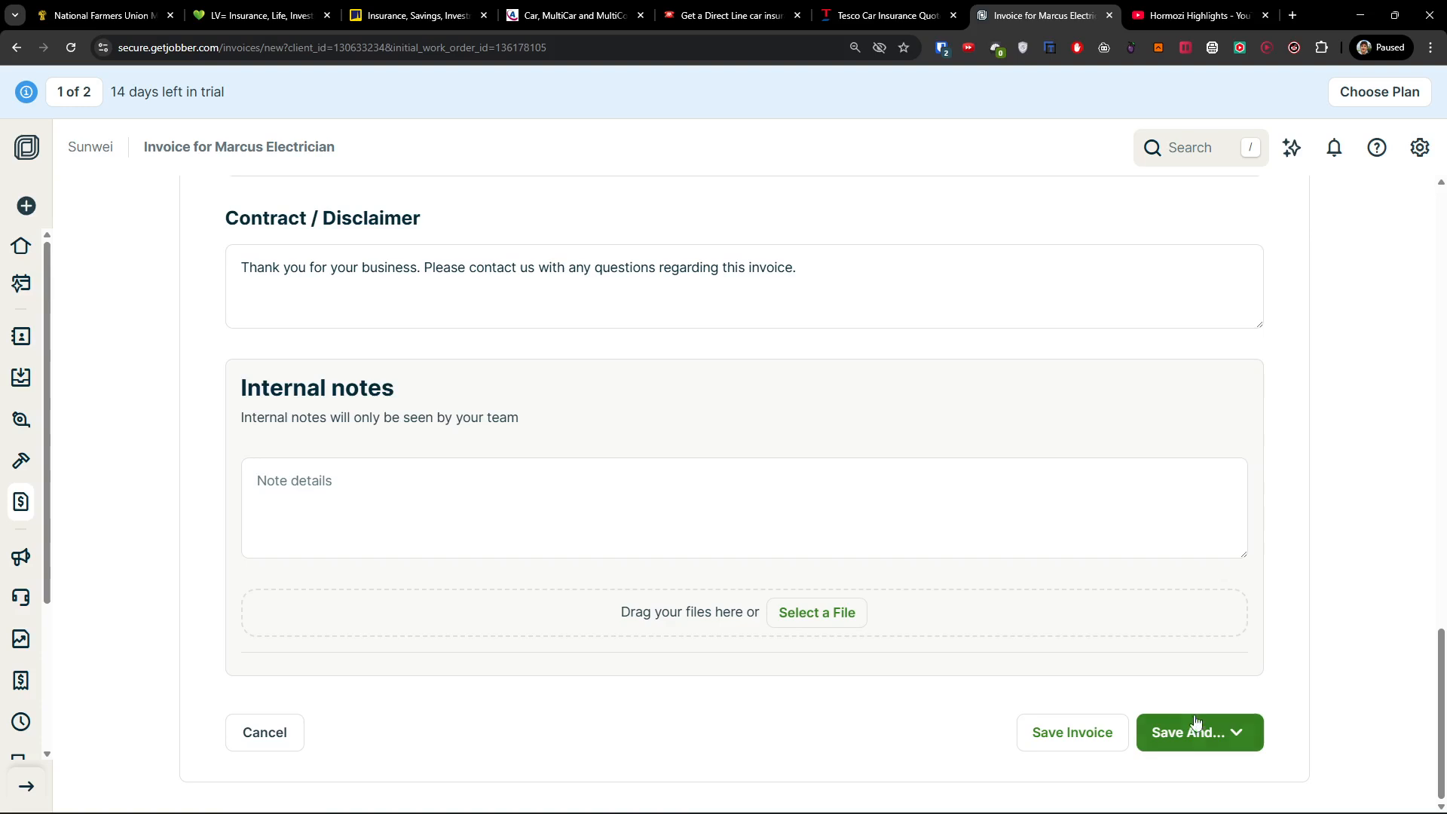
# Save the invoice using Save And... > Send as Email.
pyautogui.click(1220, 737)
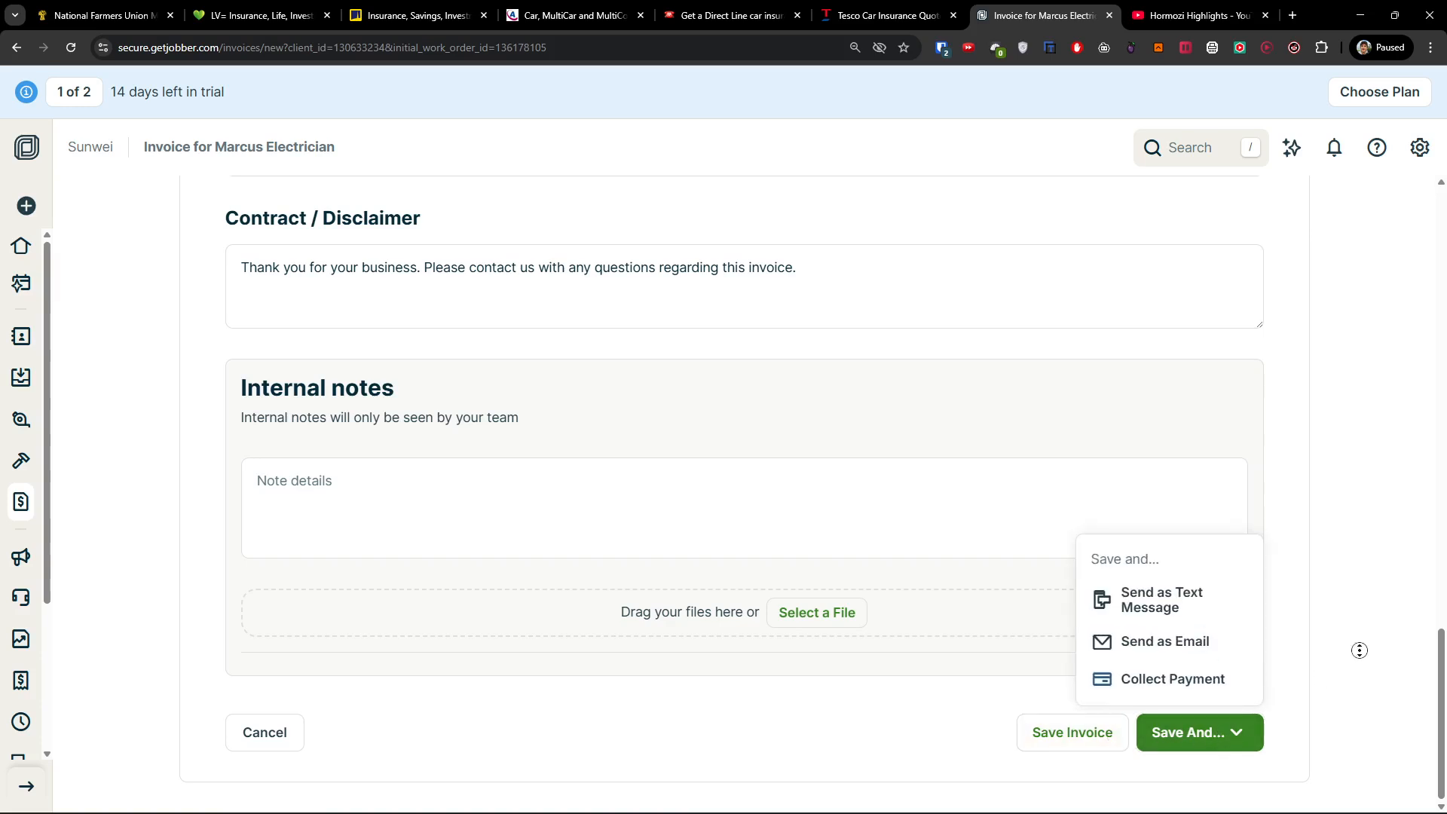
pyautogui.click(1035, 670)
pyautogui.scroll(20, 1214, 701)
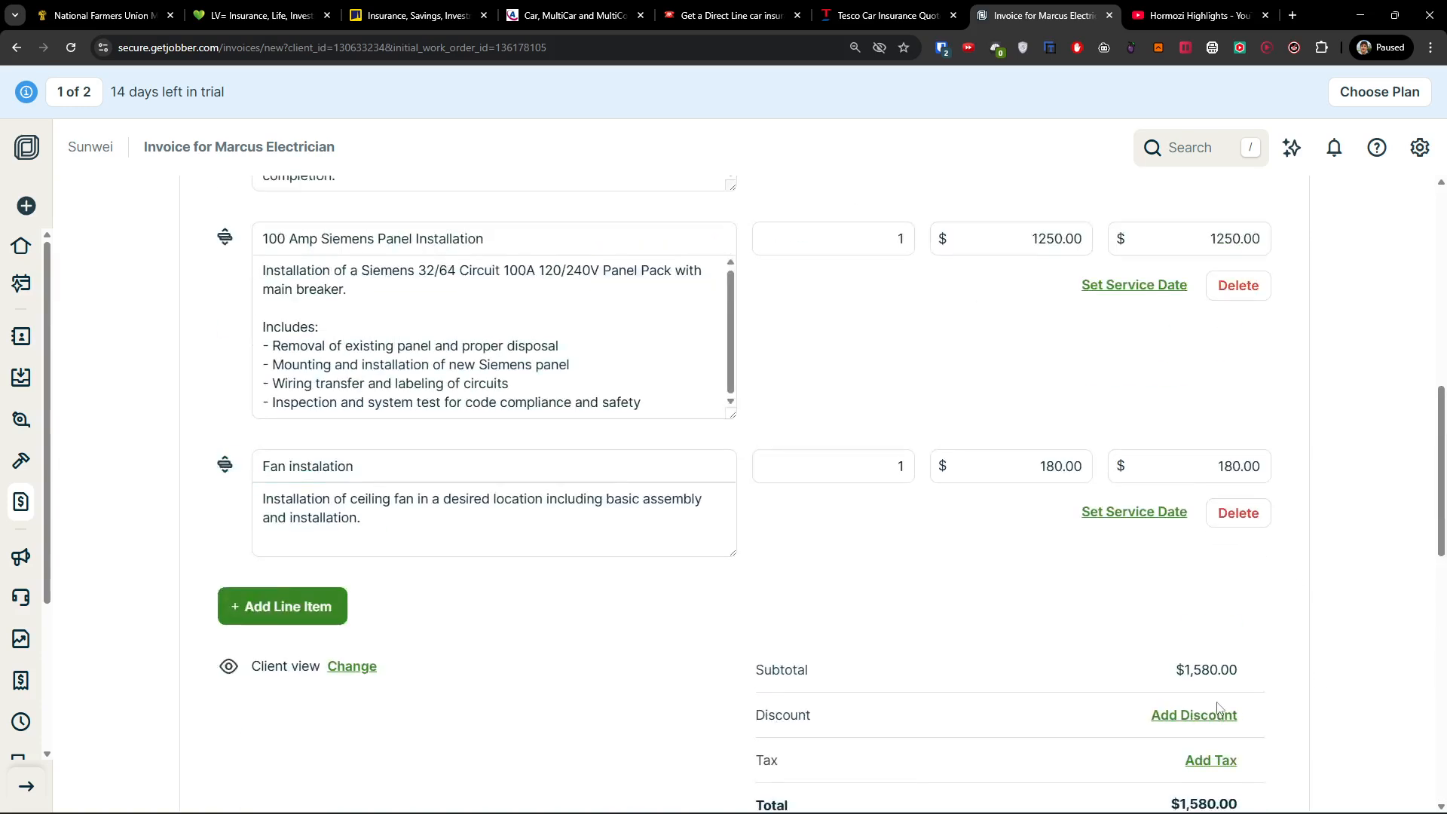
pyautogui.scroll(-20, 1116, 377)
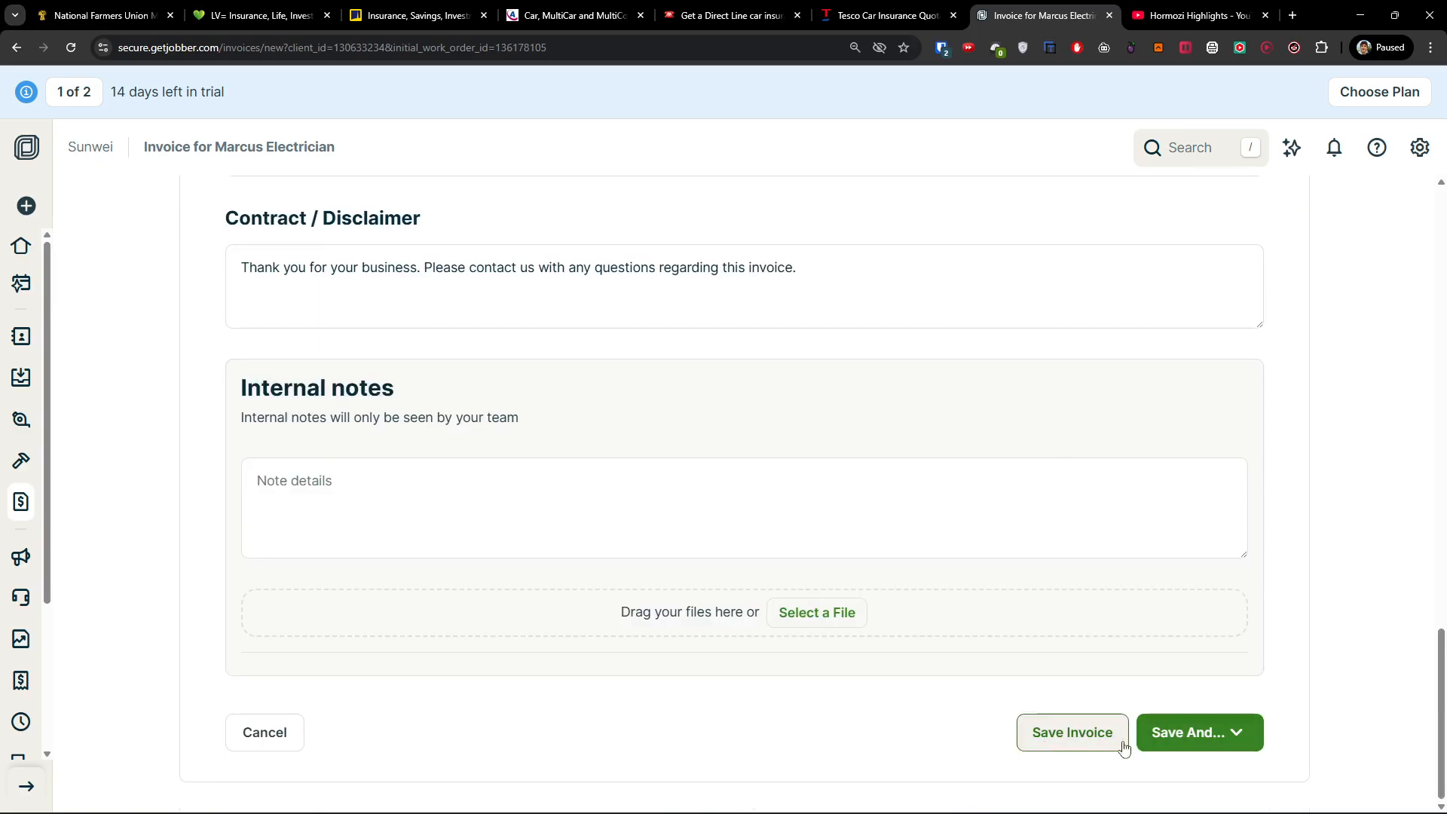
pyautogui.click(1195, 733)
pyautogui.click(1165, 641)
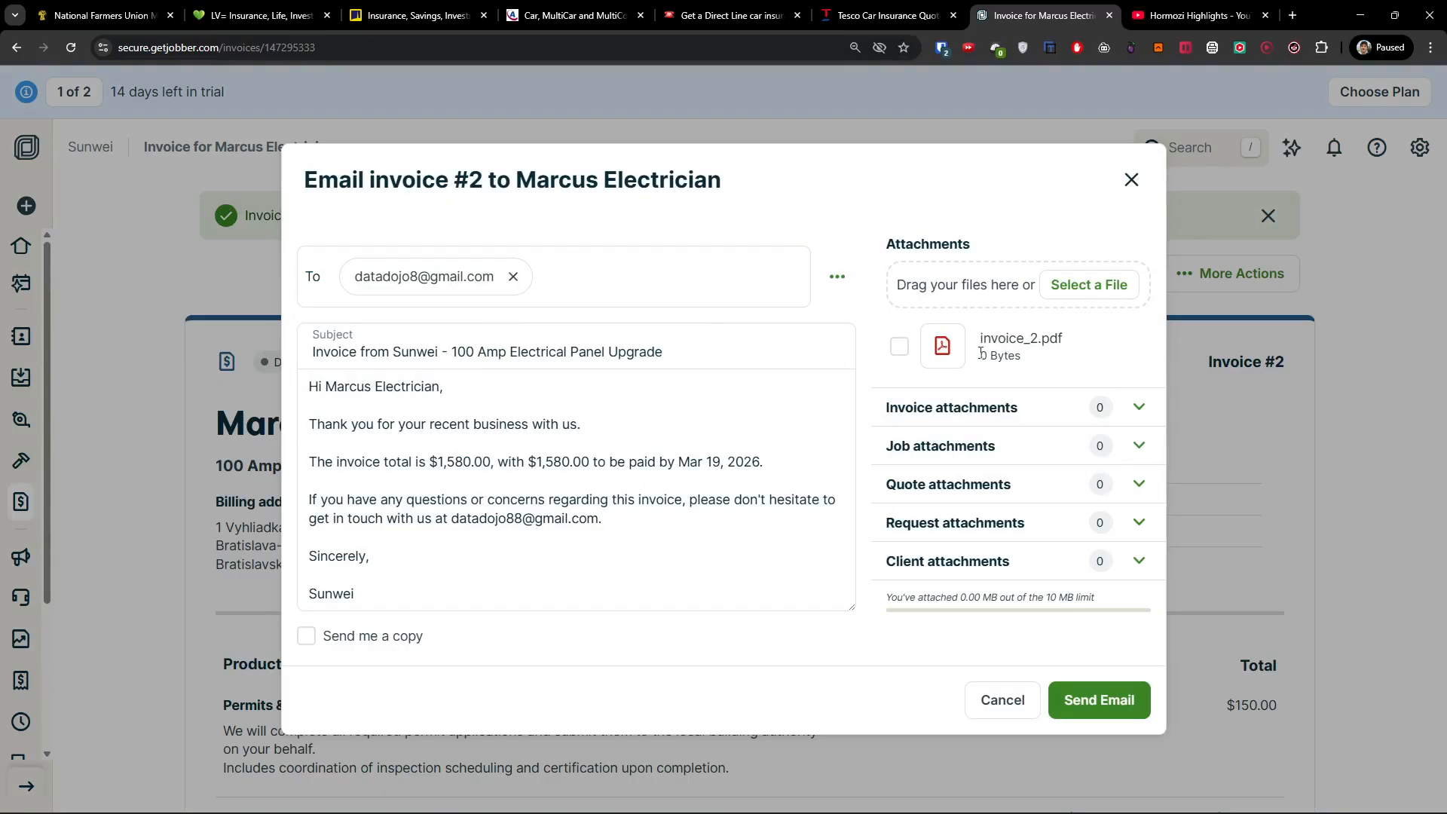
# Close the invoice email unsent and check the invoice's More Actions list.
pyautogui.click(519, 482)
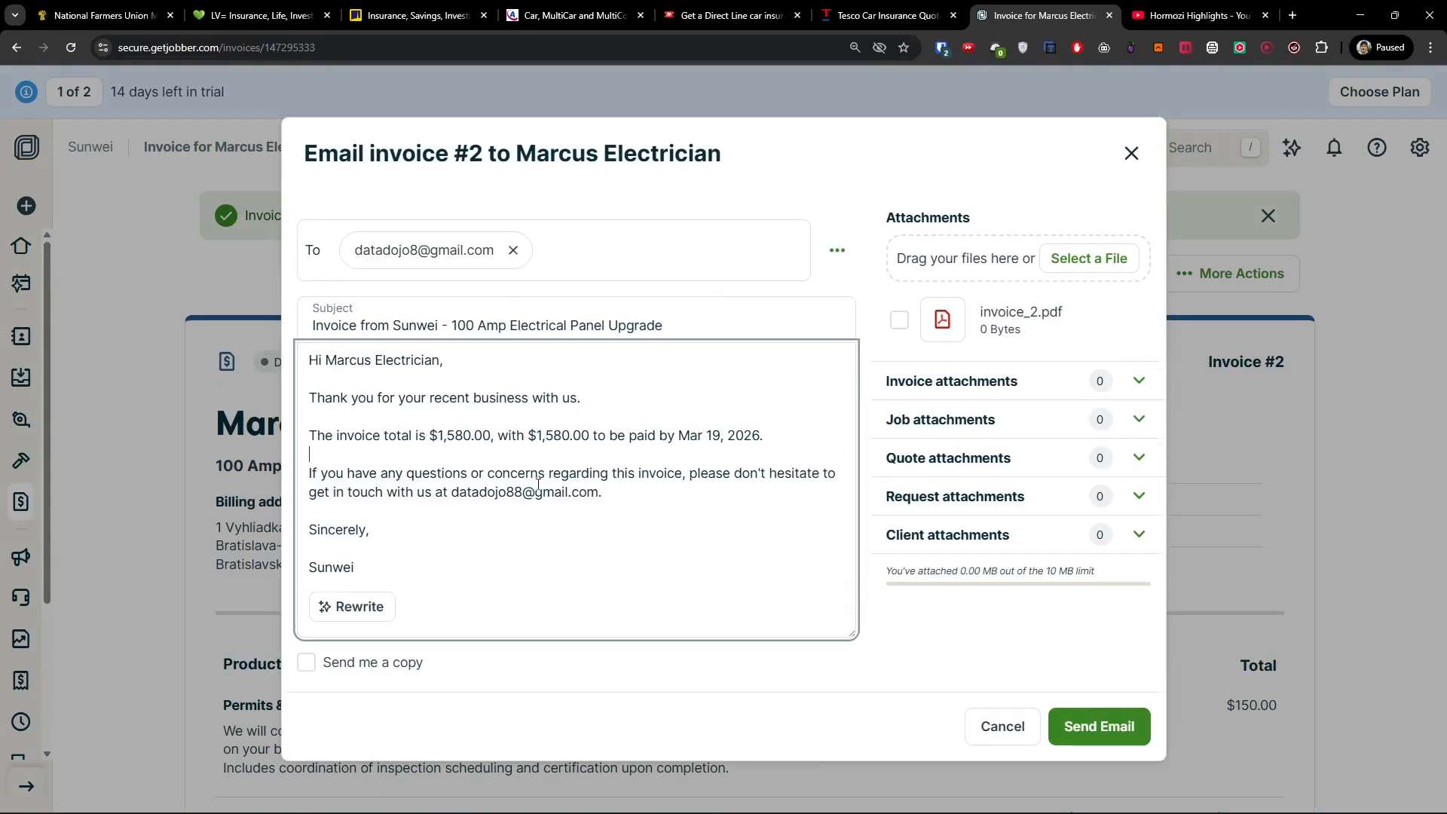
pyautogui.click(1133, 153)
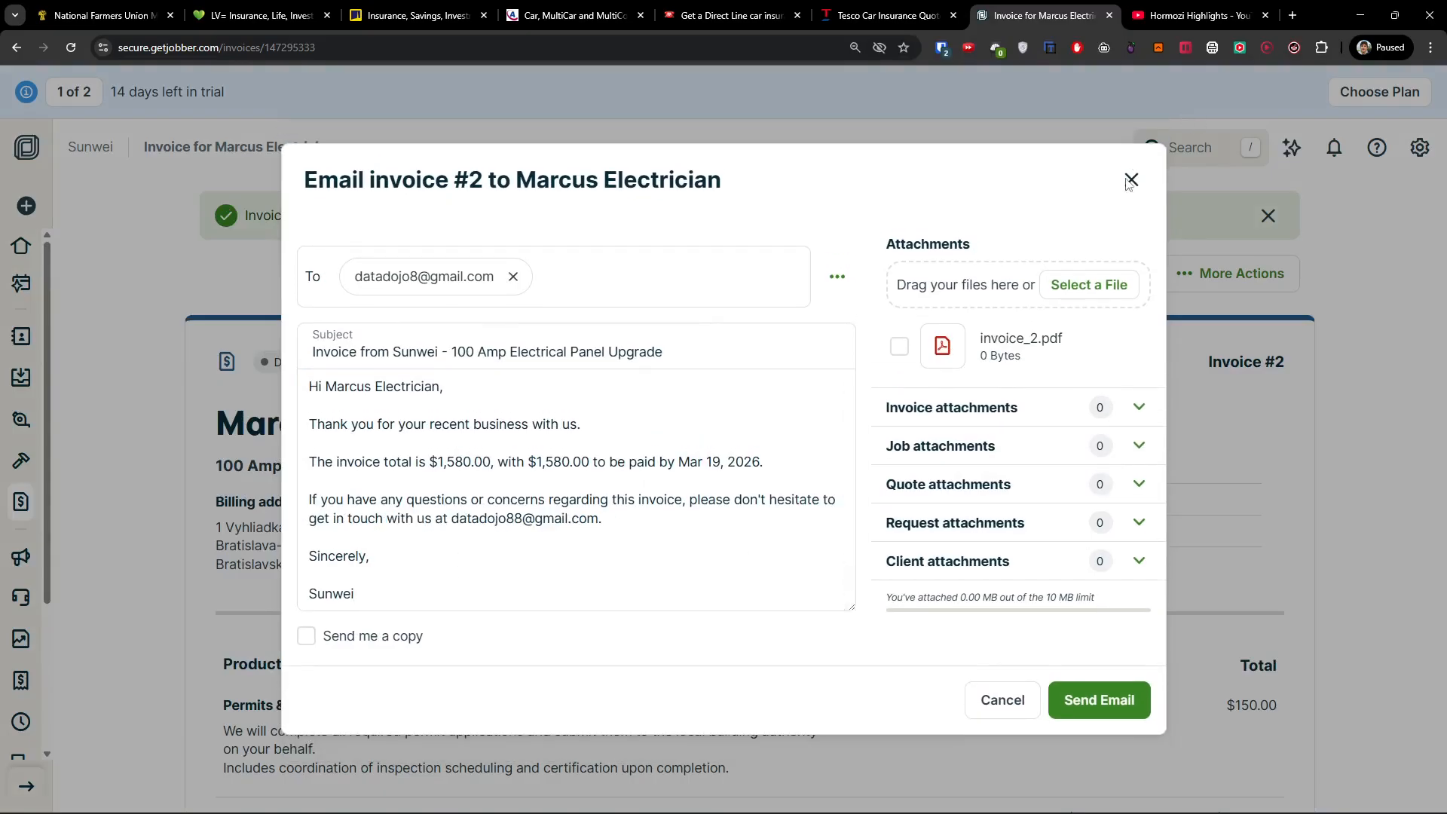
pyautogui.click(1222, 276)
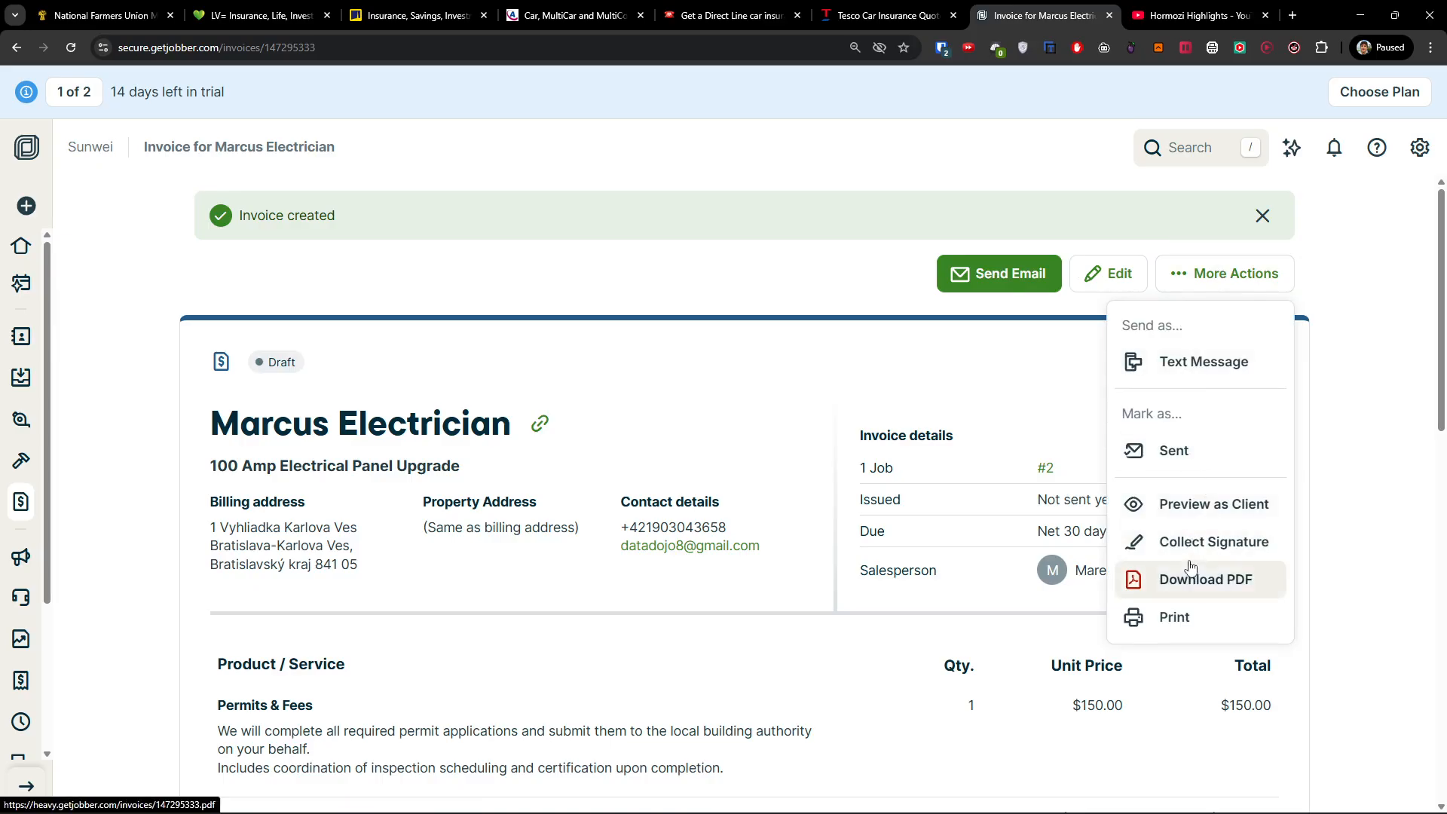
pyautogui.click(989, 285)
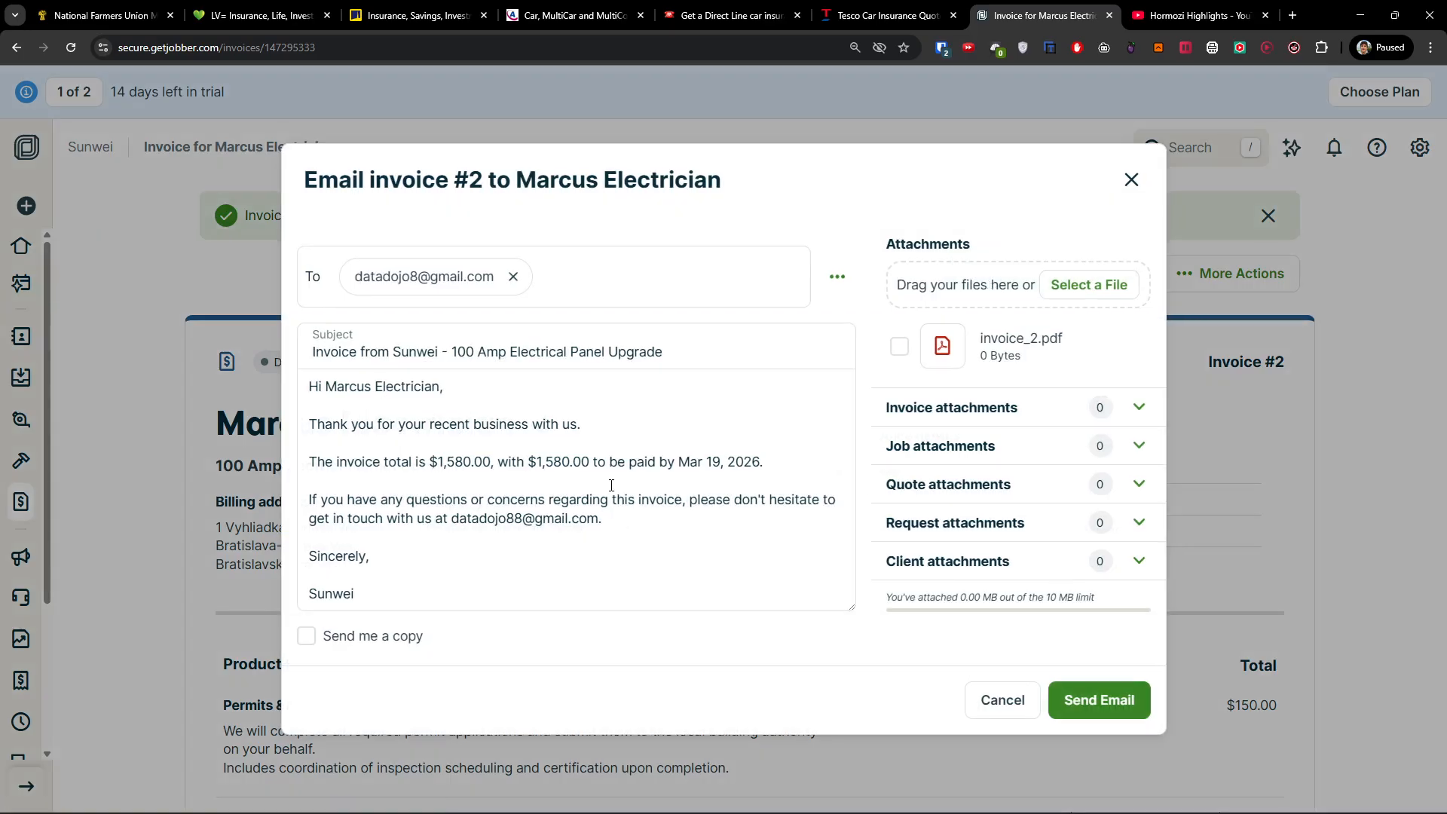
pyautogui.click(1132, 181)
pyautogui.click(1250, 274)
pyautogui.click(1353, 406)
# Reopen the email, expand its request and quote attachment lists, and close it unsent.
pyautogui.scroll(-10, 1324, 501)
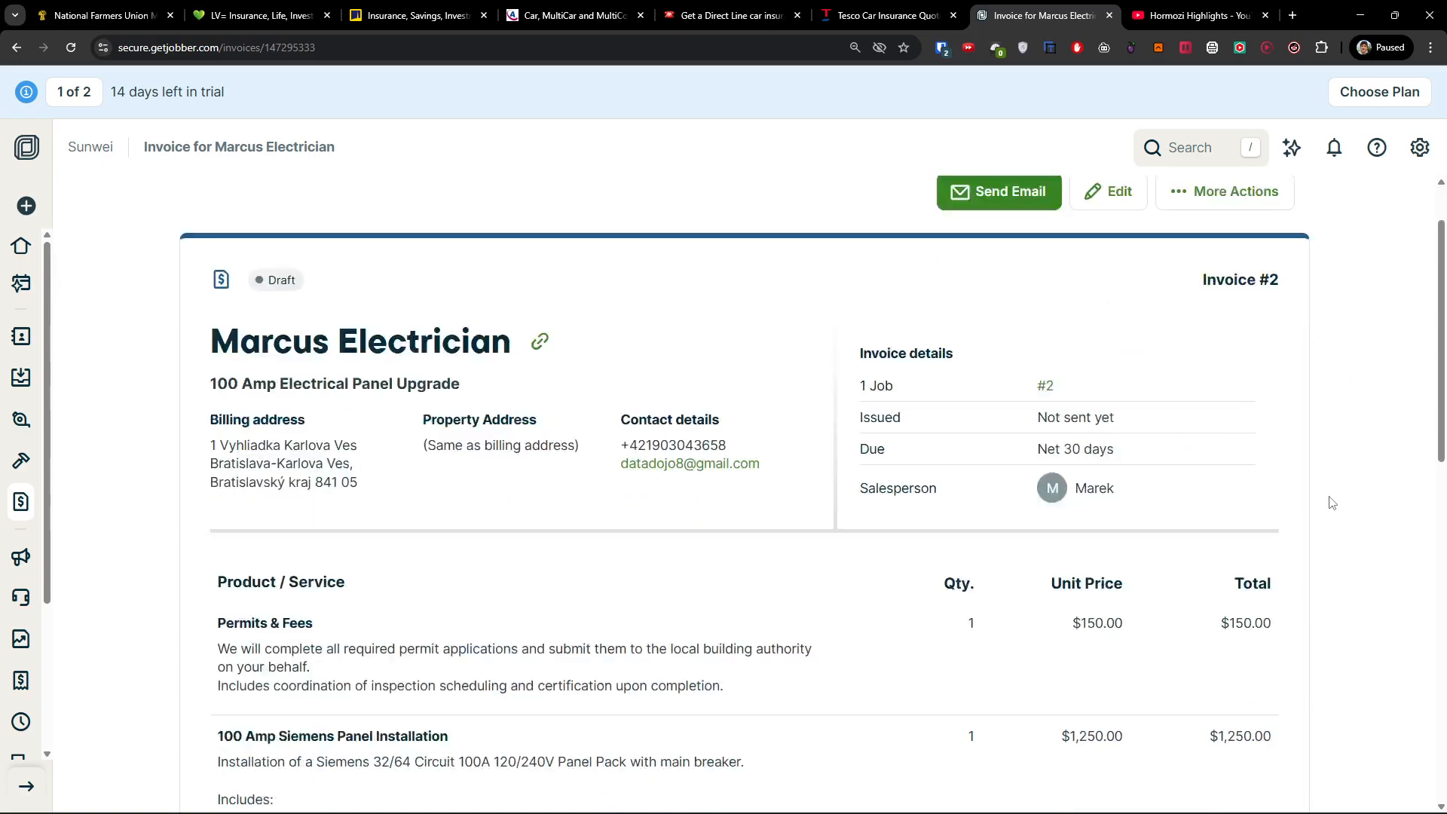
pyautogui.scroll(10, 1324, 501)
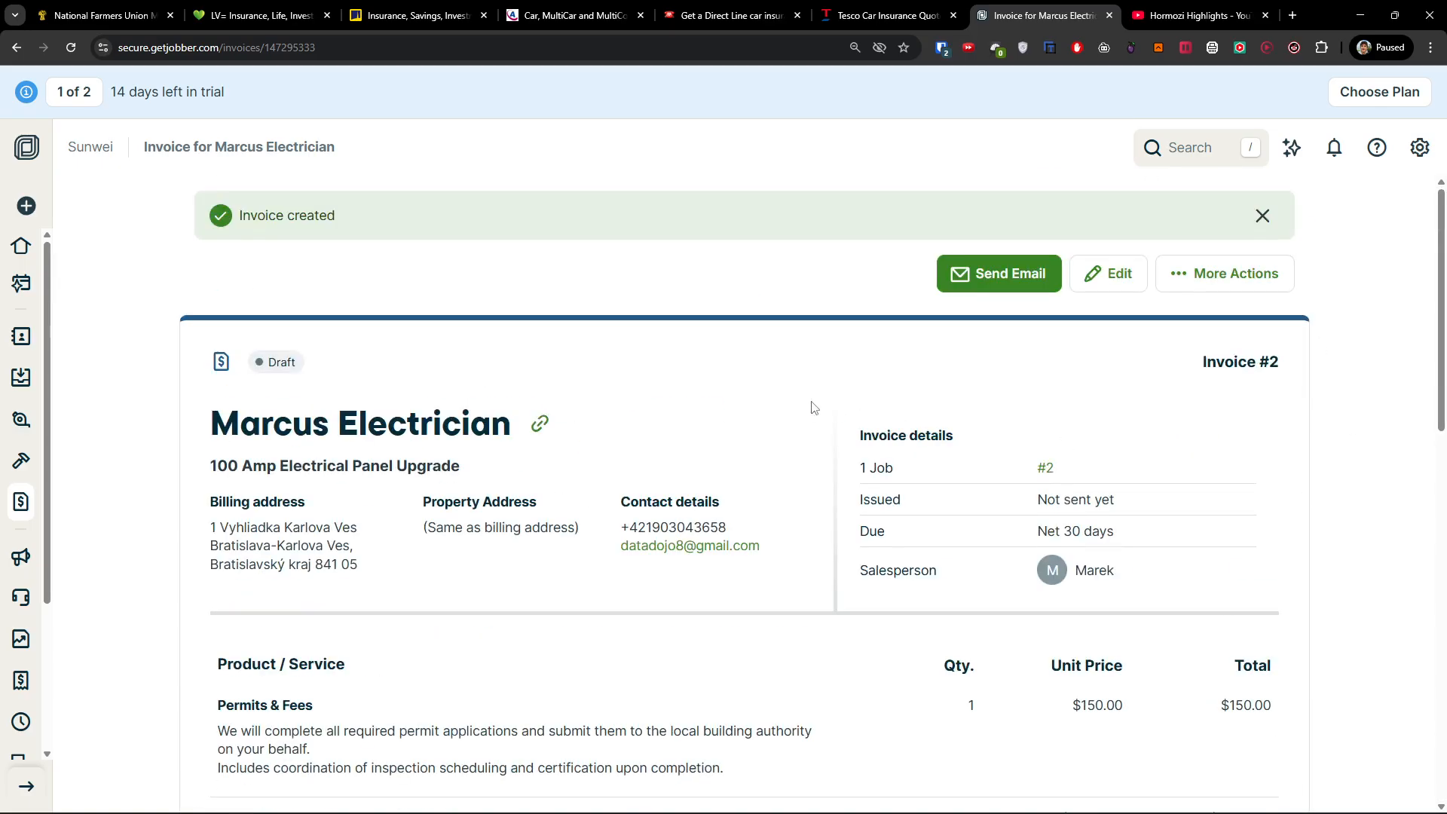
pyautogui.scroll(-10, 814, 408)
pyautogui.scroll(8, 812, 405)
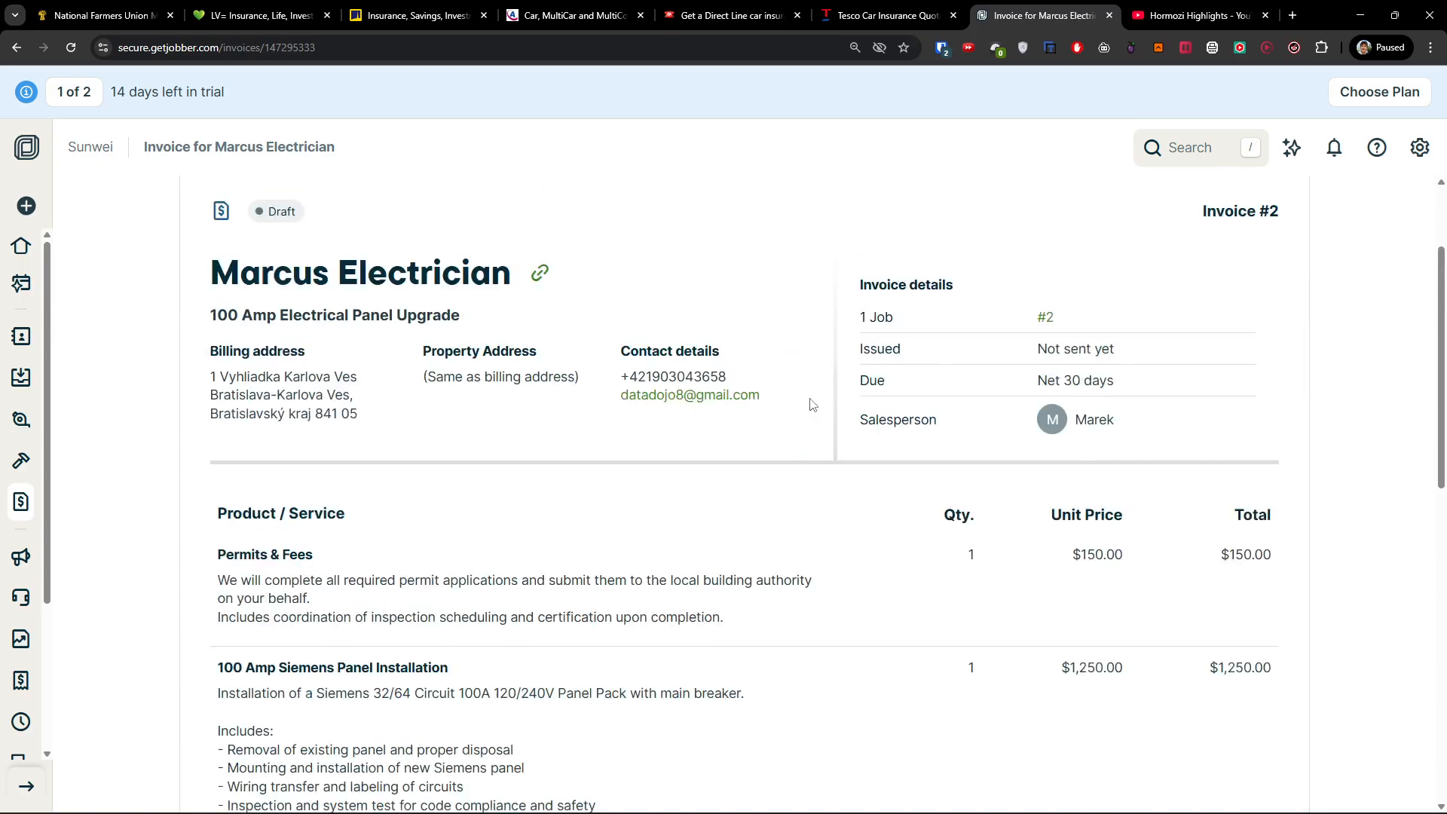
pyautogui.scroll(2, 812, 405)
pyautogui.click(1010, 273)
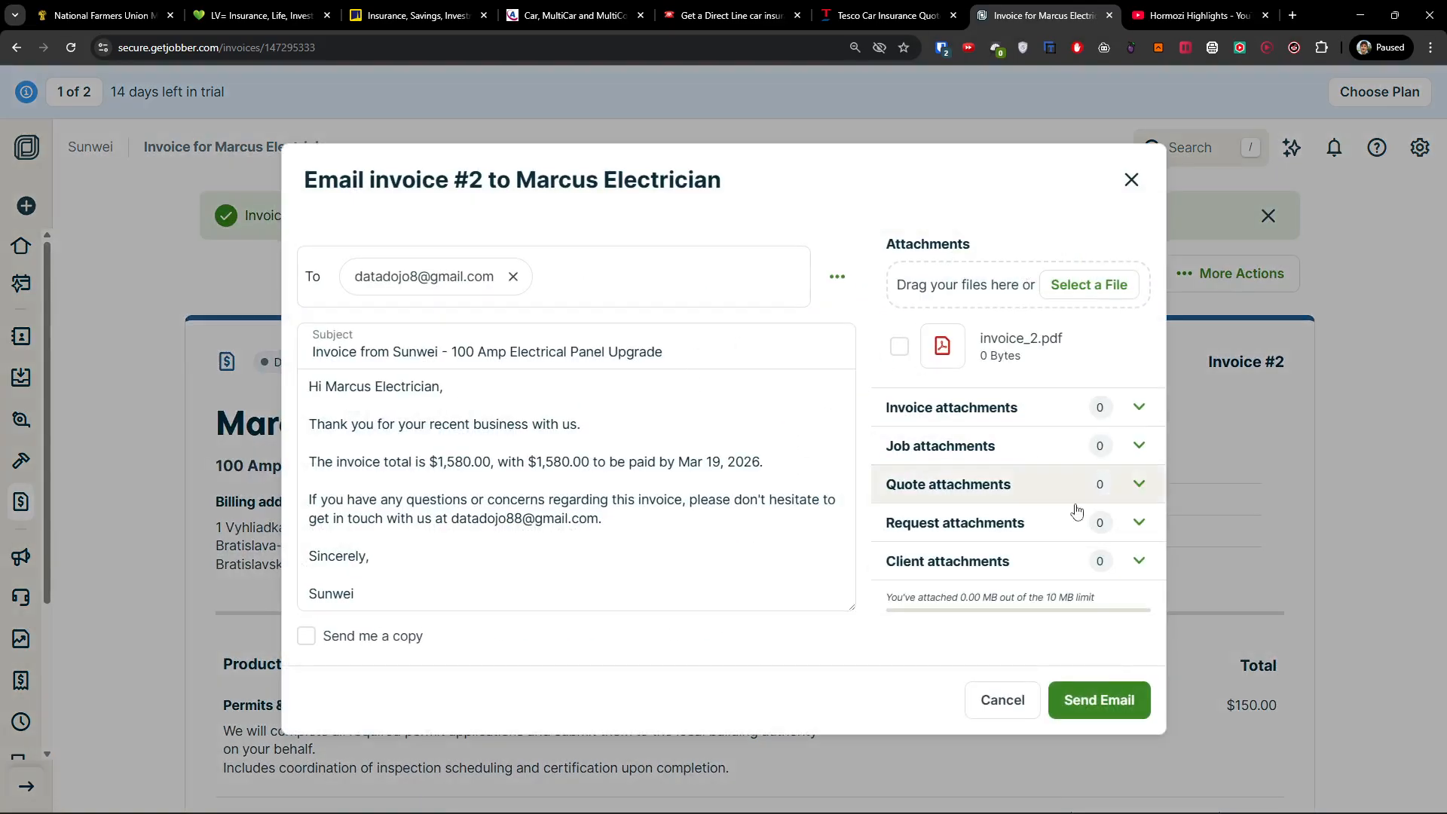
pyautogui.click(1138, 524)
pyautogui.click(1136, 423)
pyautogui.scroll(2, 1124, 462)
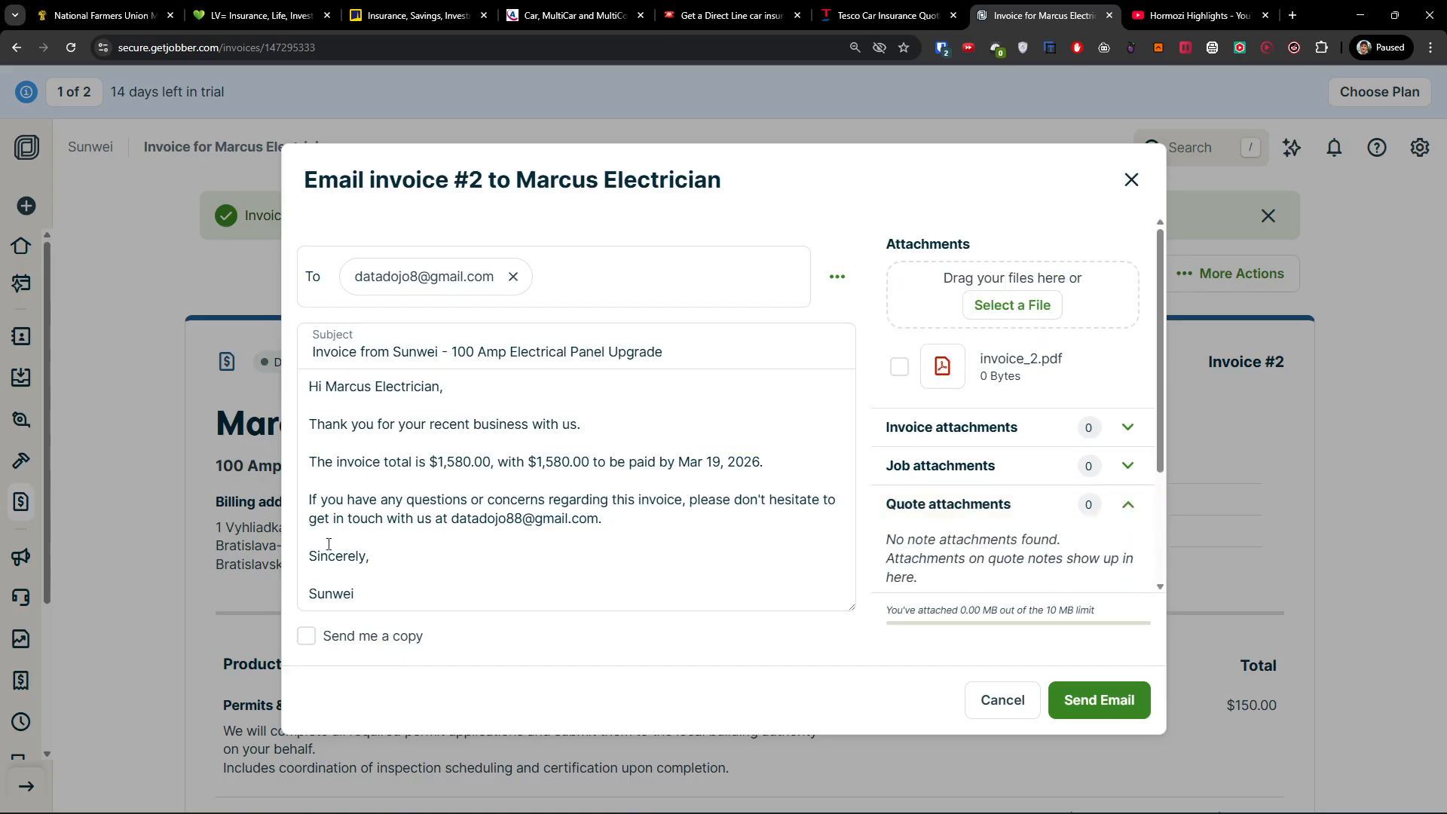
pyautogui.click(1131, 179)
pyautogui.scroll(-10, 762, 490)
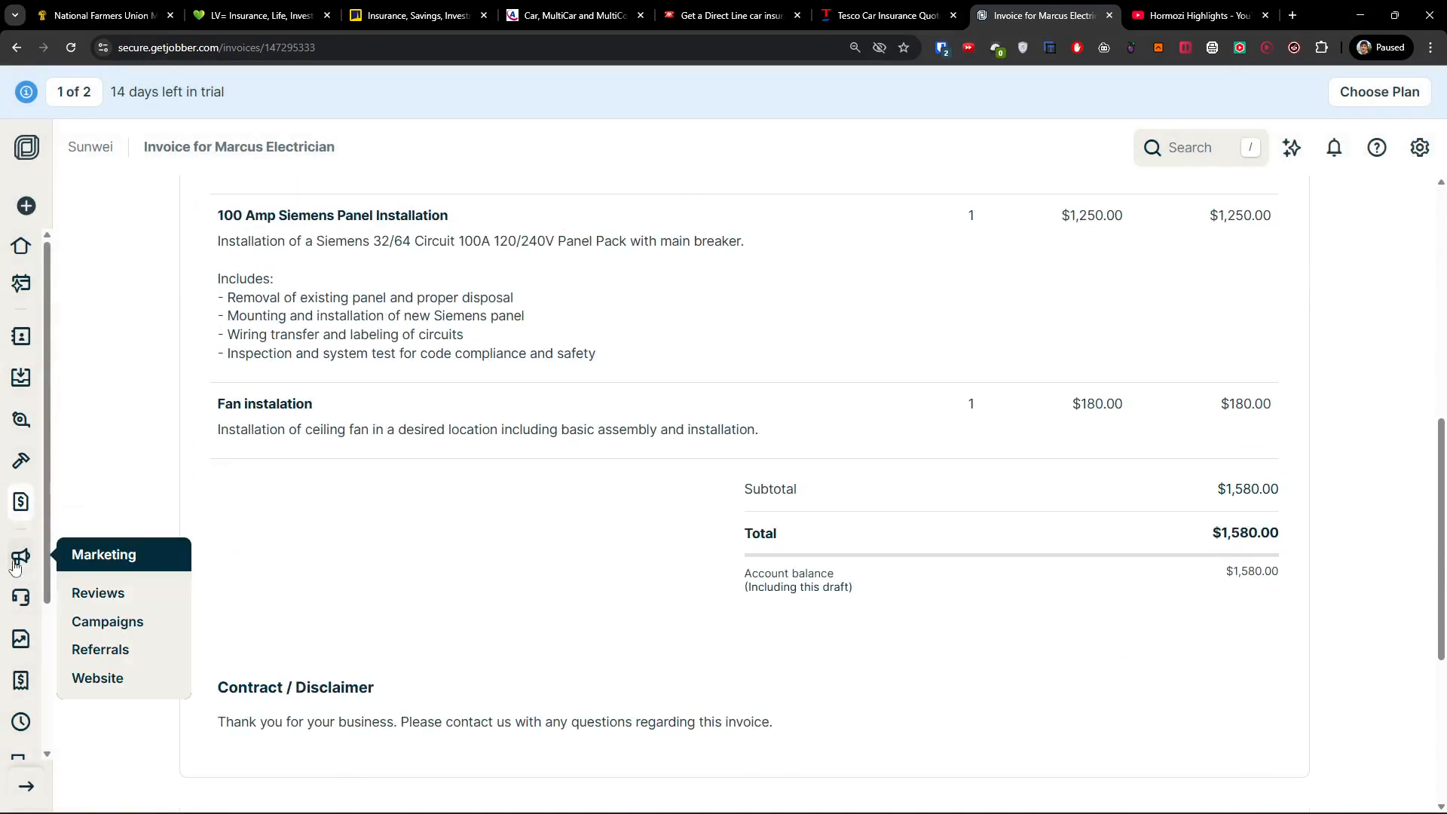
# Browse the Expenses page.
pyautogui.moveTo(18, 641)
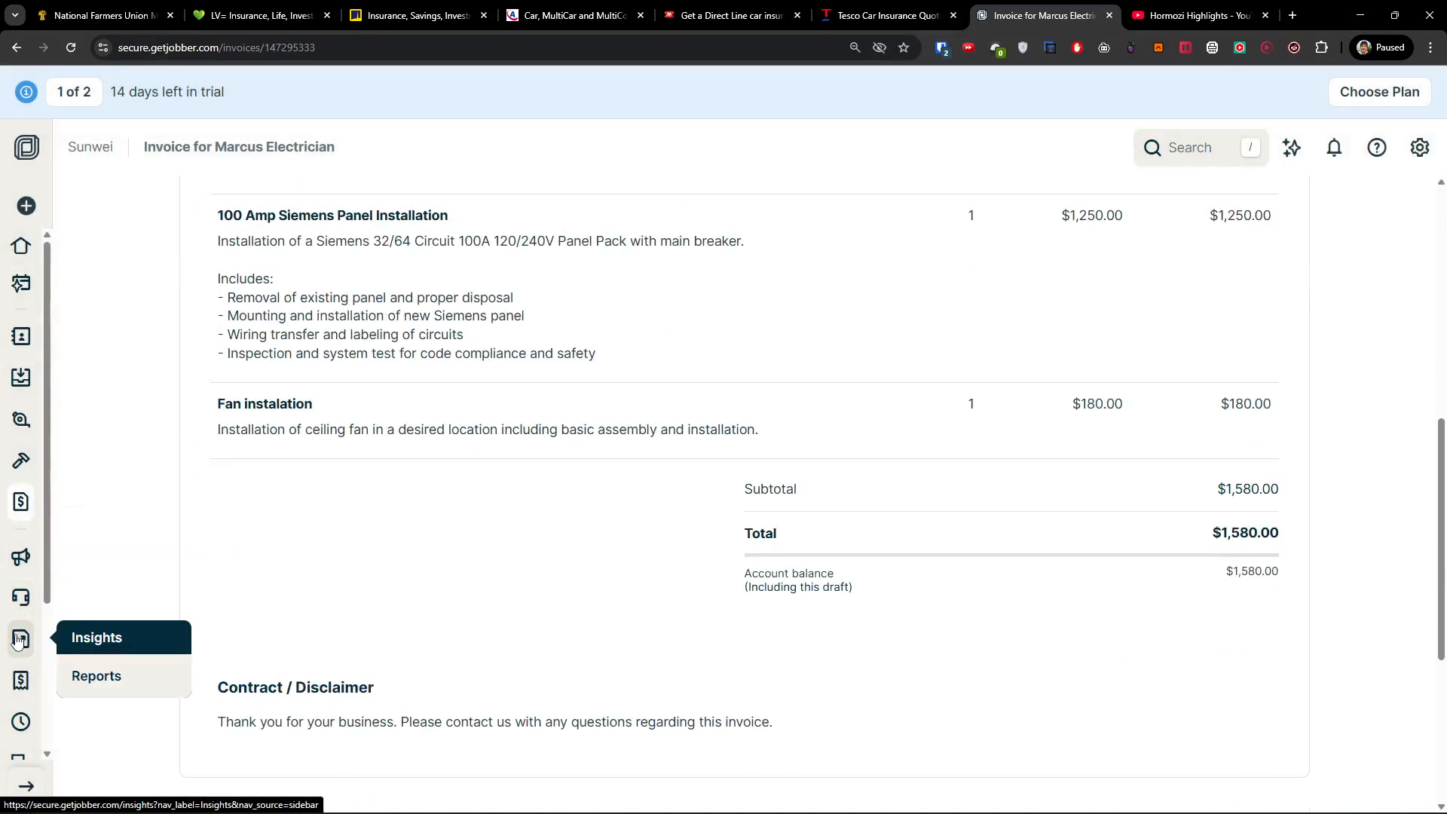
pyautogui.click(21, 681)
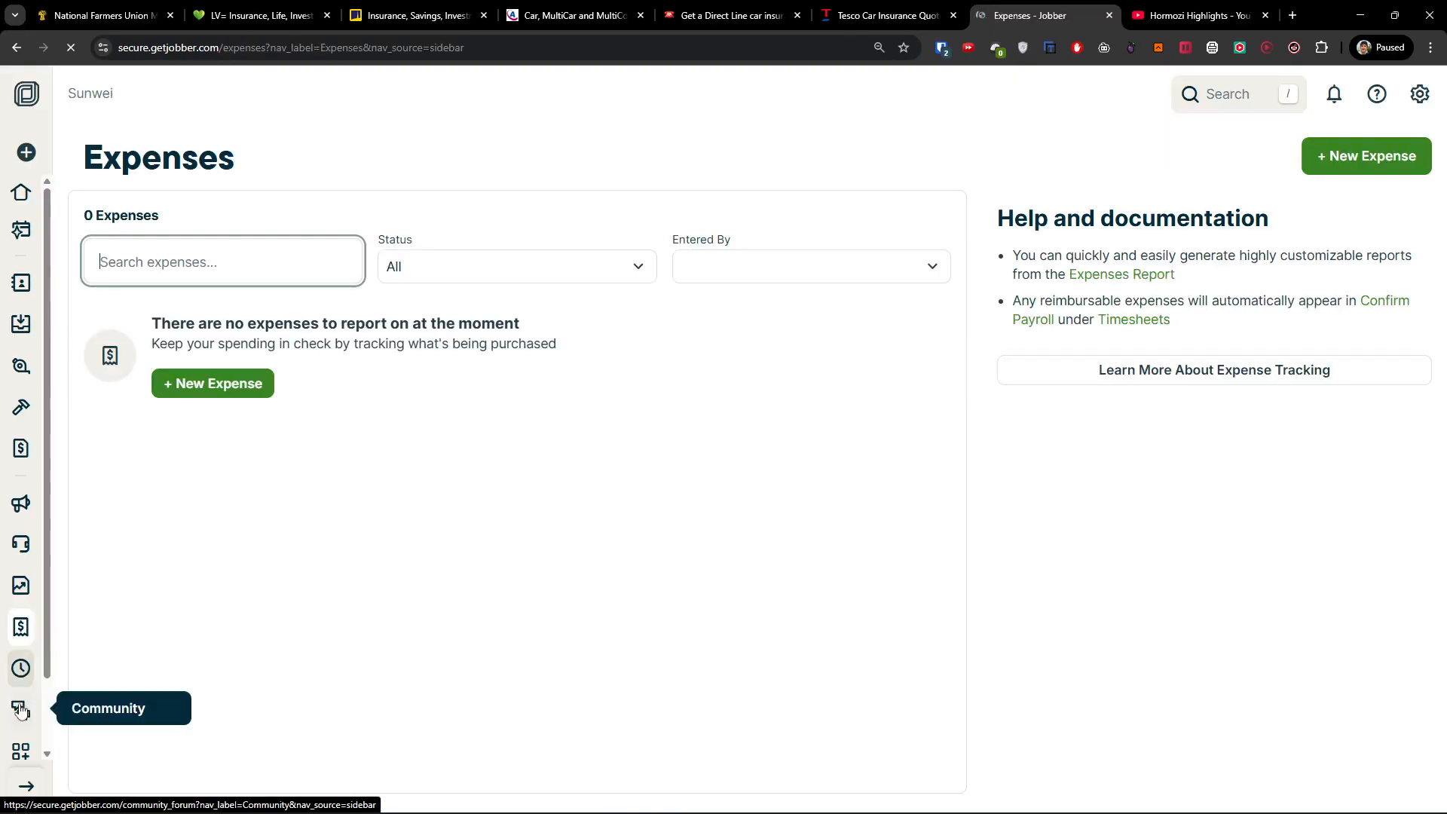
pyautogui.scroll(-2, 22, 720)
pyautogui.scroll(-2, 26, 723)
# Open Refer and Earn in a new tab and view the Jobber Payments settings.
pyautogui.click(21, 649)
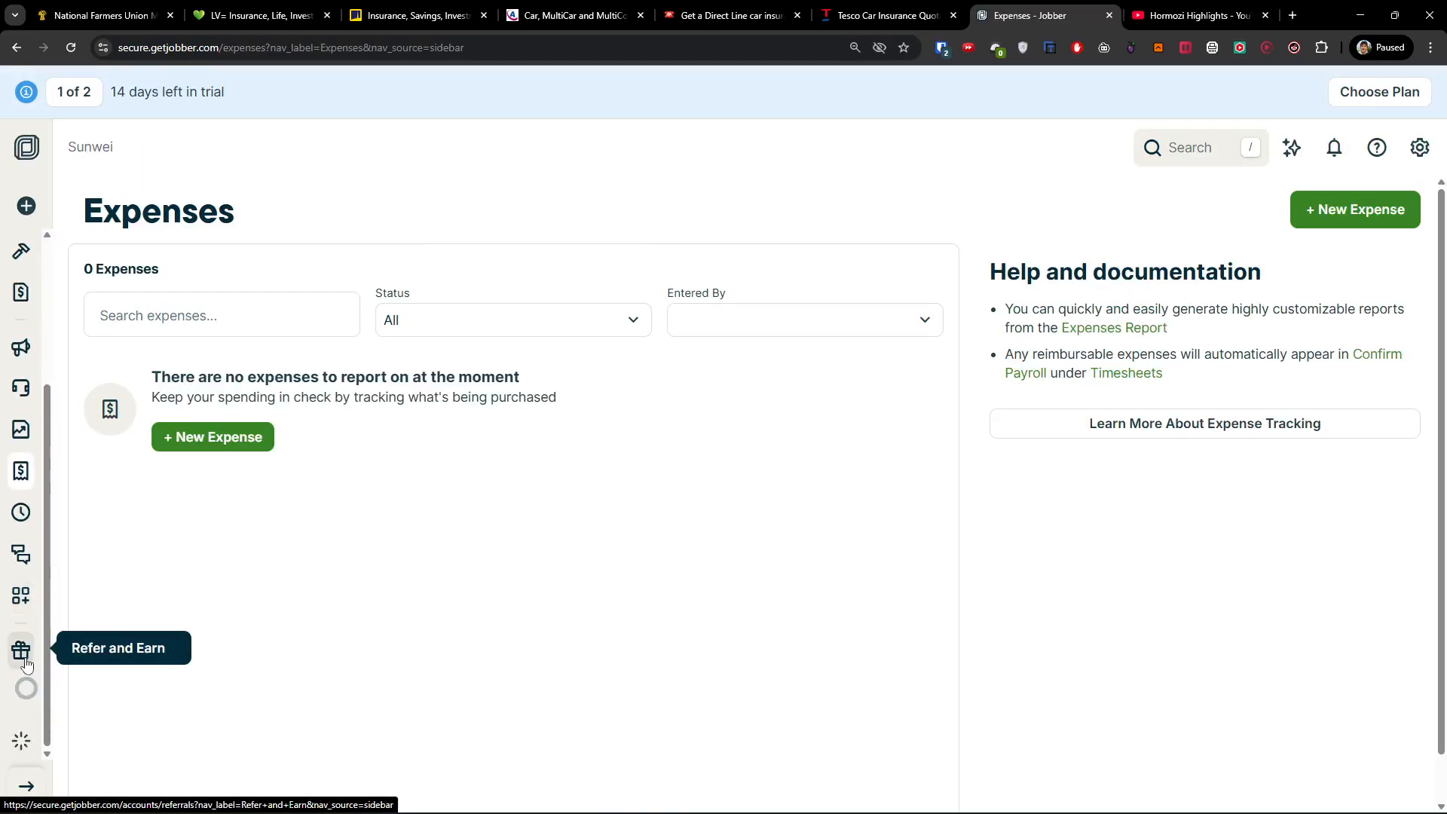
pyautogui.click(1421, 147)
pyautogui.click(1222, 417)
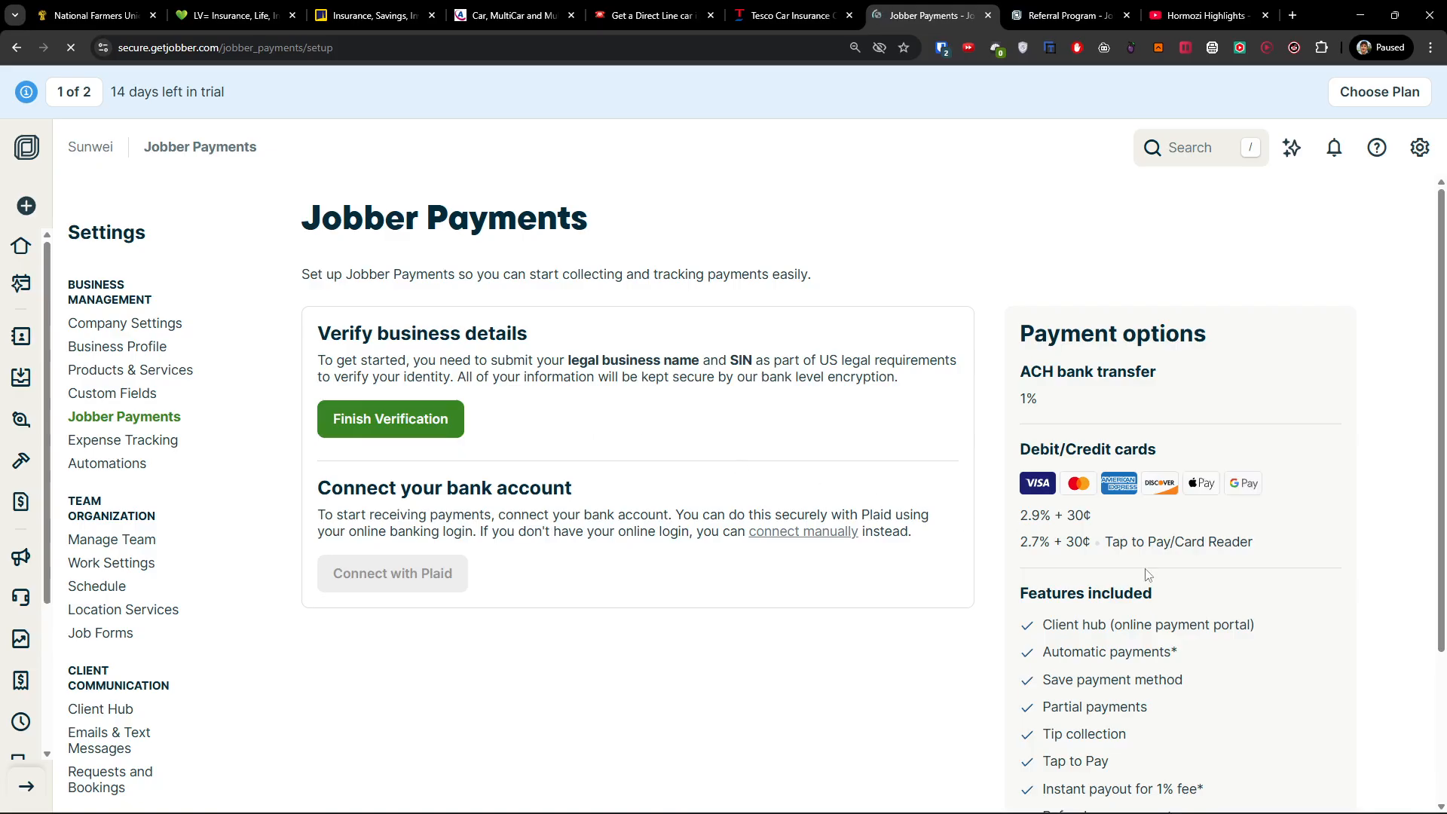
pyautogui.scroll(-2, 1146, 570)
pyautogui.scroll(2, 1146, 570)
# Look over the Referral Program tab, return to Jobber Payments, then go Home.
pyautogui.click(1060, 15)
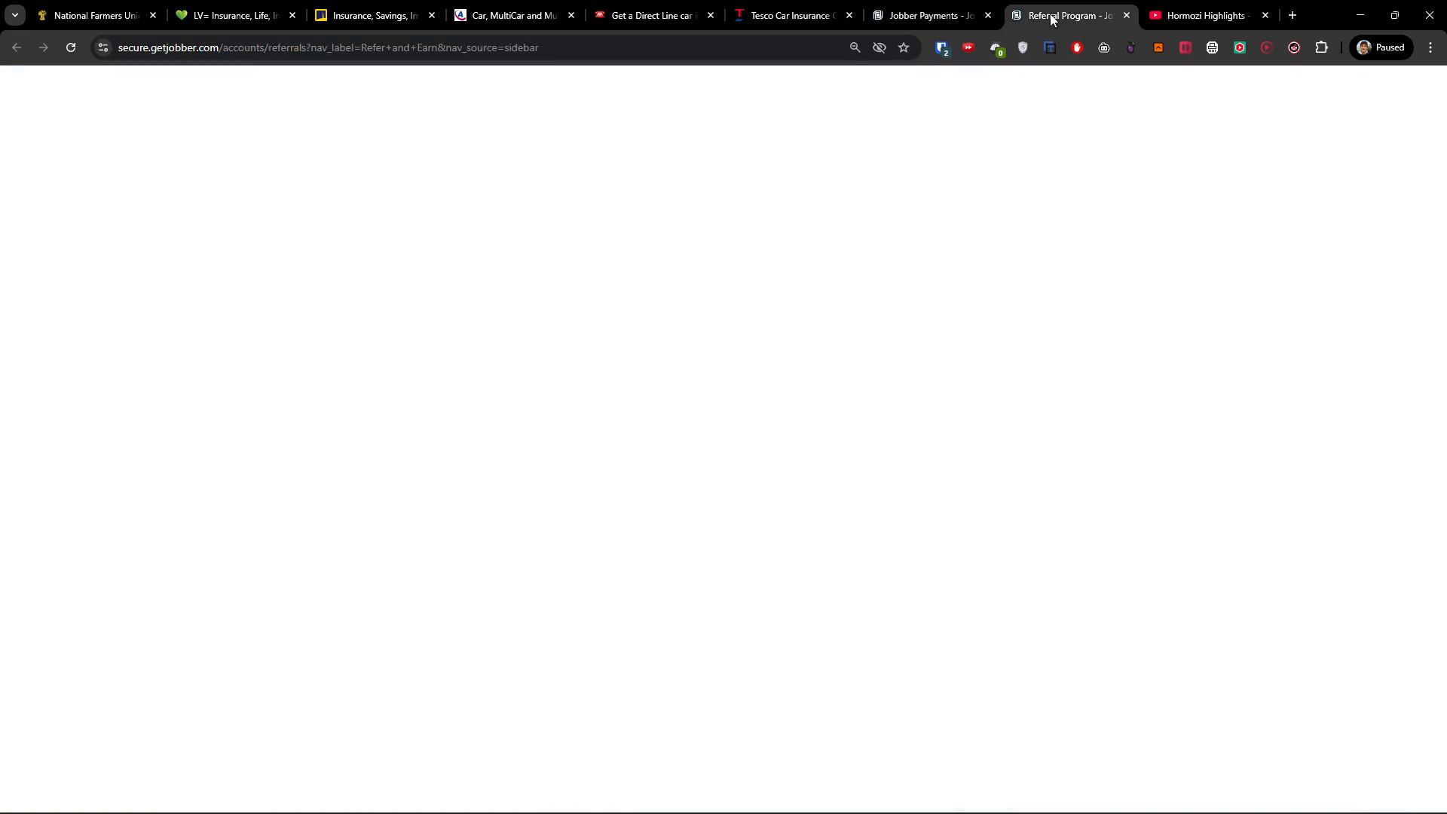
pyautogui.scroll(-5, 1151, 461)
pyautogui.scroll(4, 1152, 466)
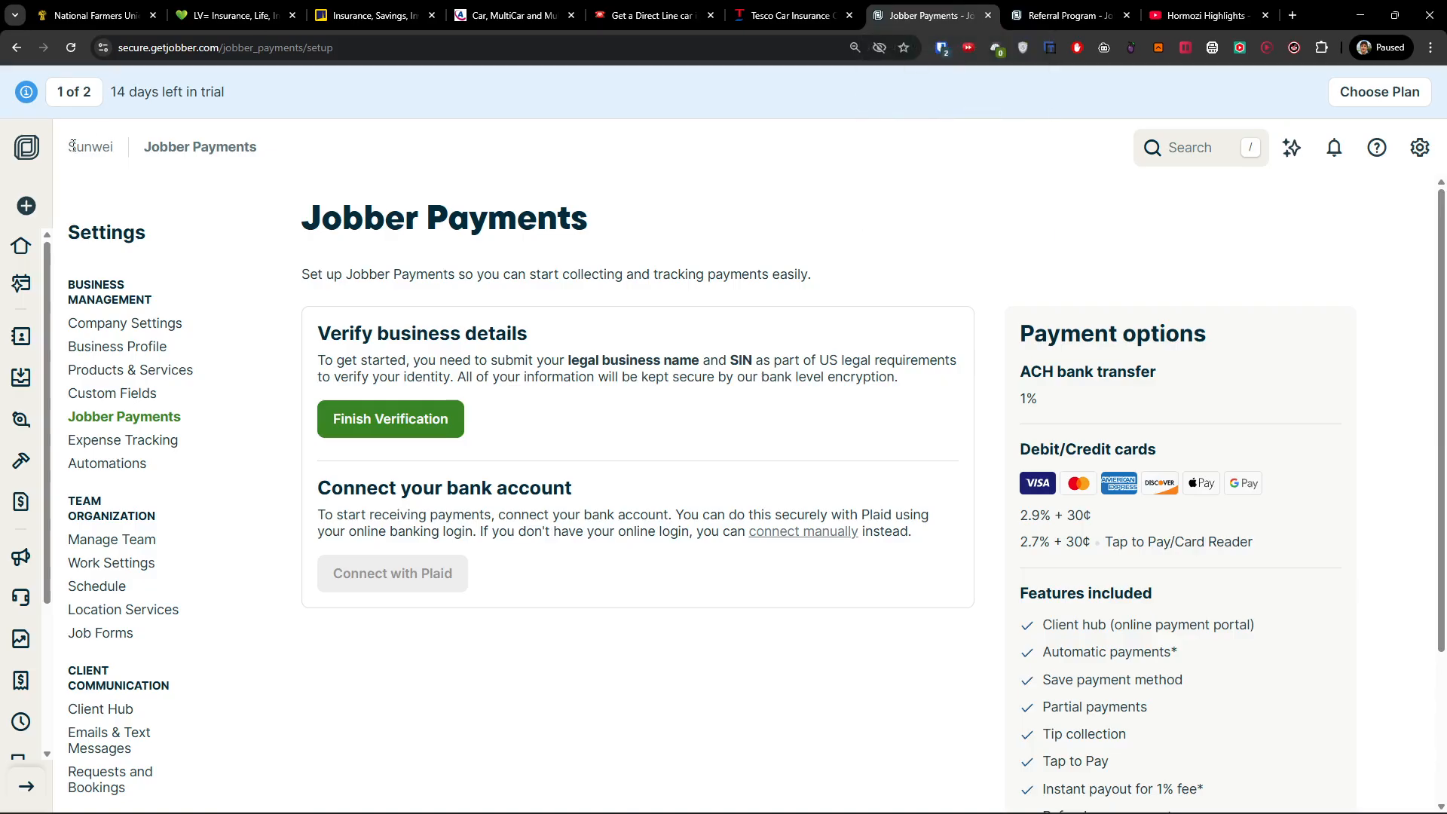
pyautogui.click(927, 15)
pyautogui.click(18, 246)
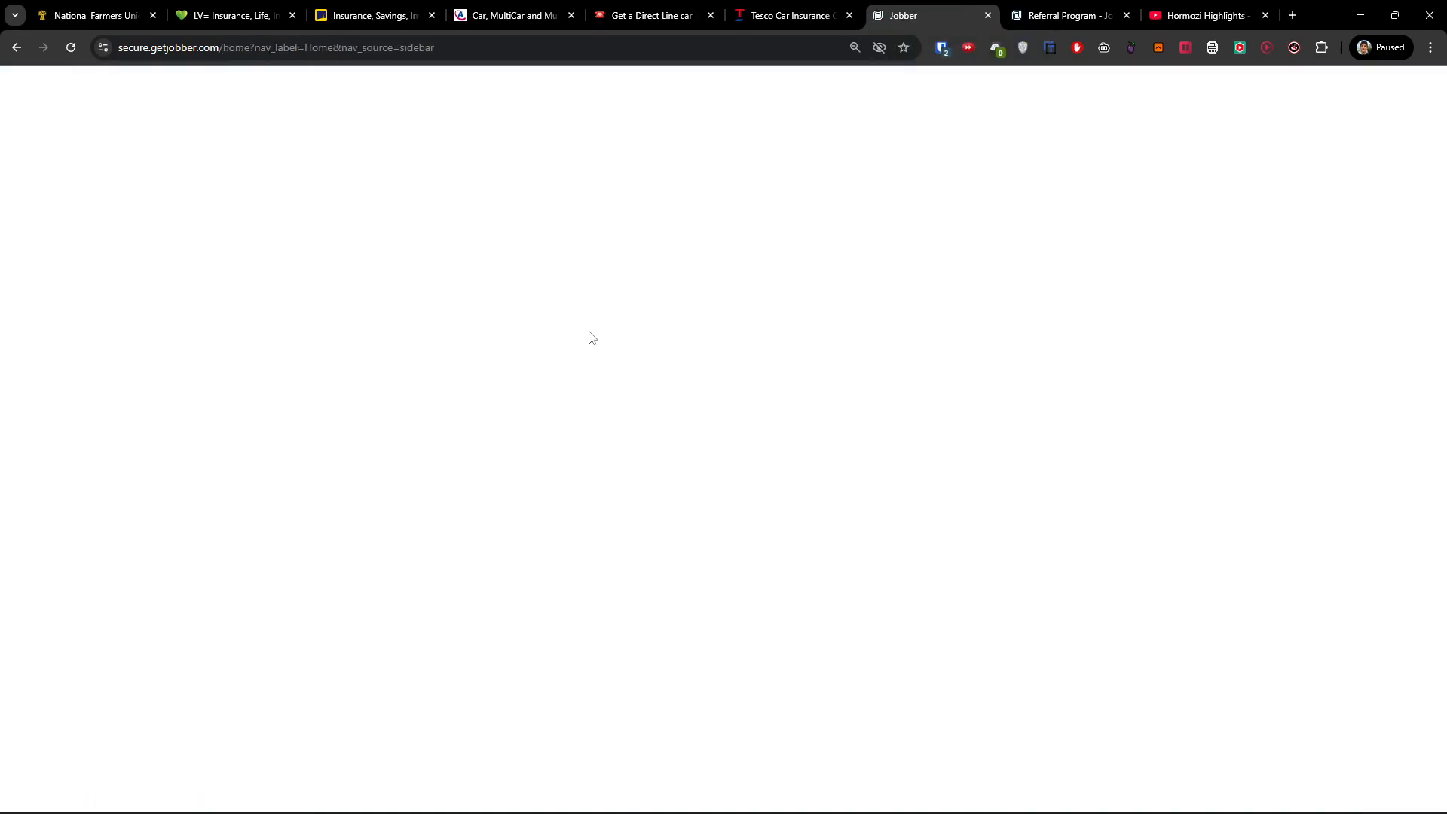